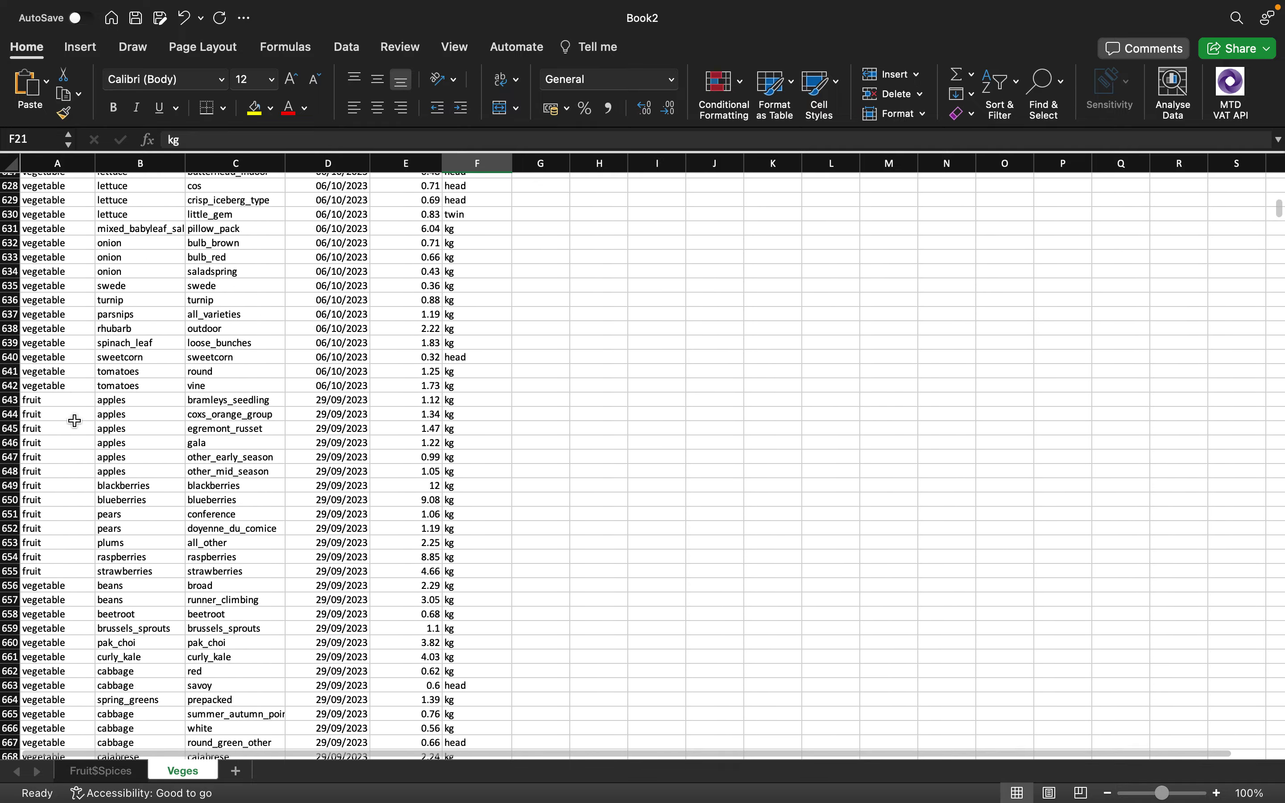
Look over the category, item, variety, date, price and unit columns of the produce data on the Veges sheet.
{"action": "scroll", "coordinate": [75, 421], "scroll_direction": "up", "scroll_amount": 20}
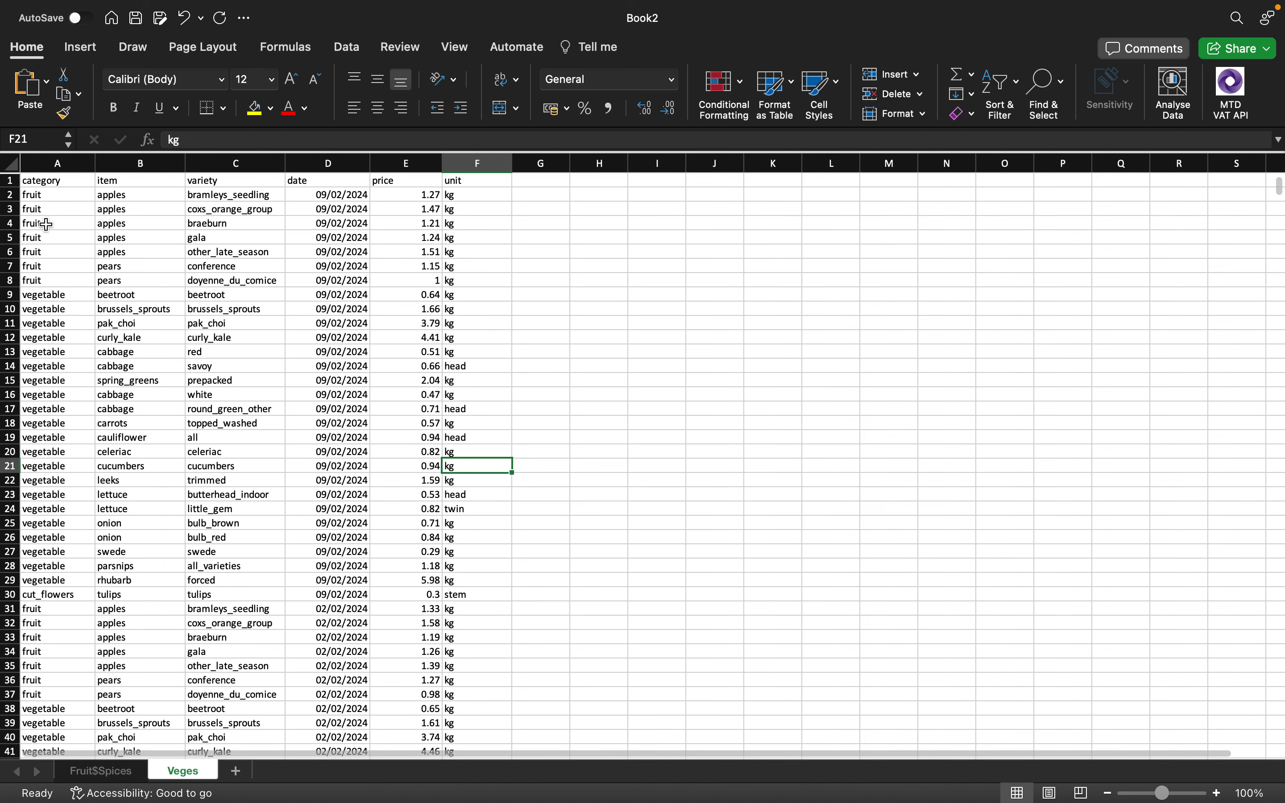
{"action": "left_click", "coordinate": [59, 250]}
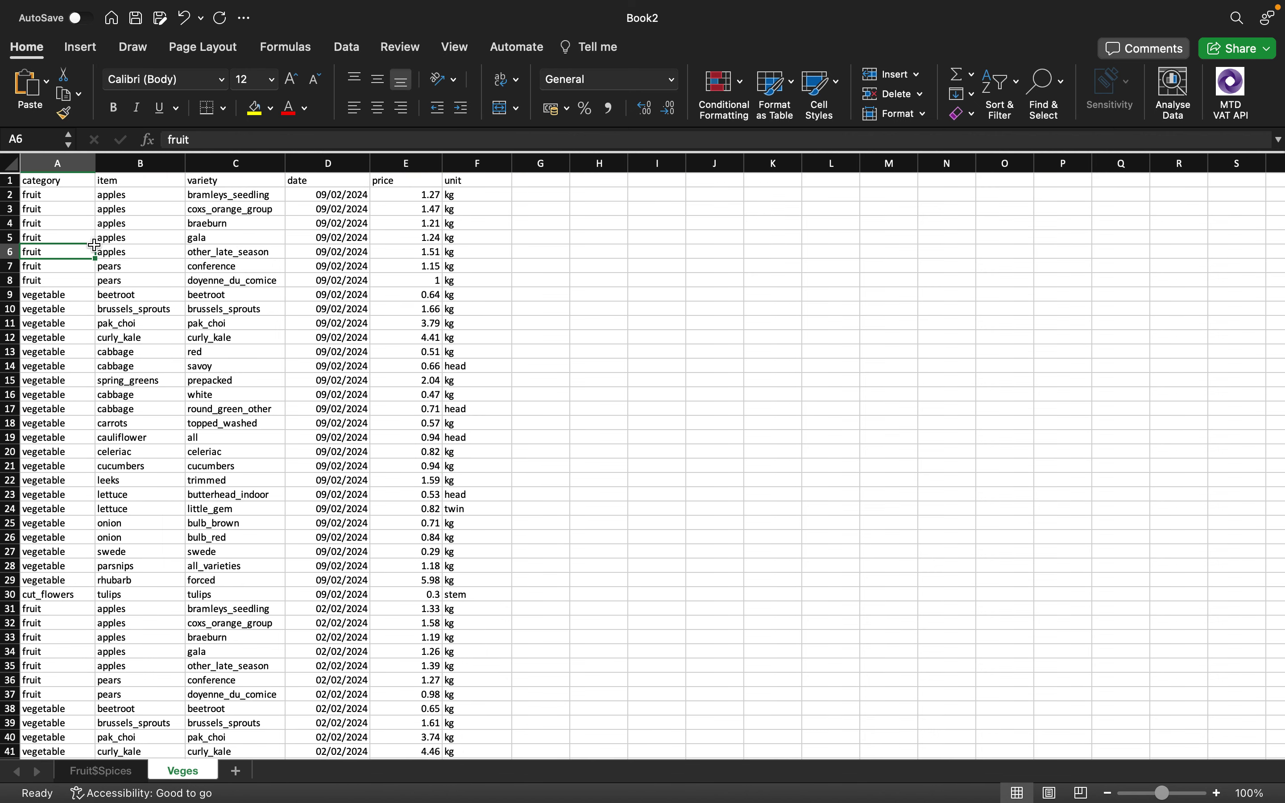
{"action": "left_click", "coordinate": [51, 161]}
{"action": "left_click_drag", "start_coordinate": [50, 161], "coordinate": [407, 138]}
{"action": "left_click", "coordinate": [399, 162]}
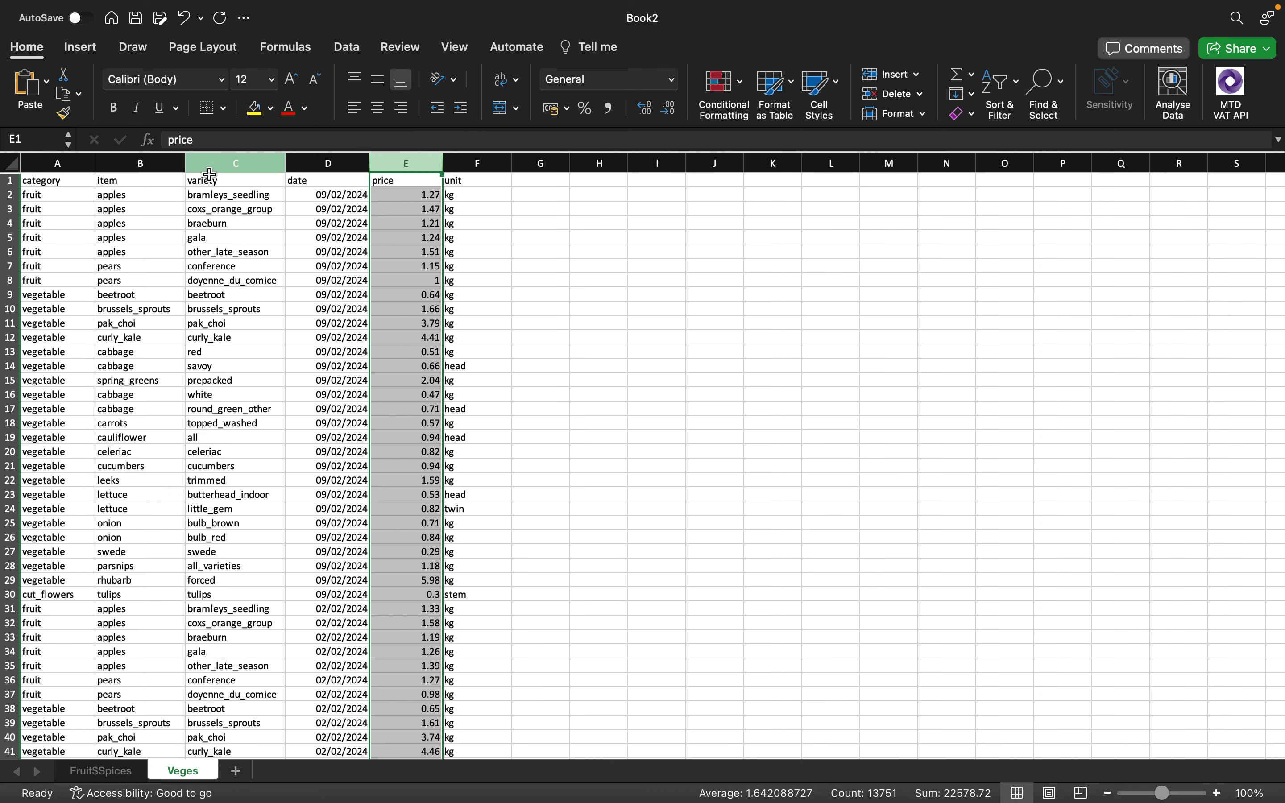
{"action": "left_click", "coordinate": [95, 163]}
{"action": "left_click_drag", "start_coordinate": [98, 163], "coordinate": [478, 163]}
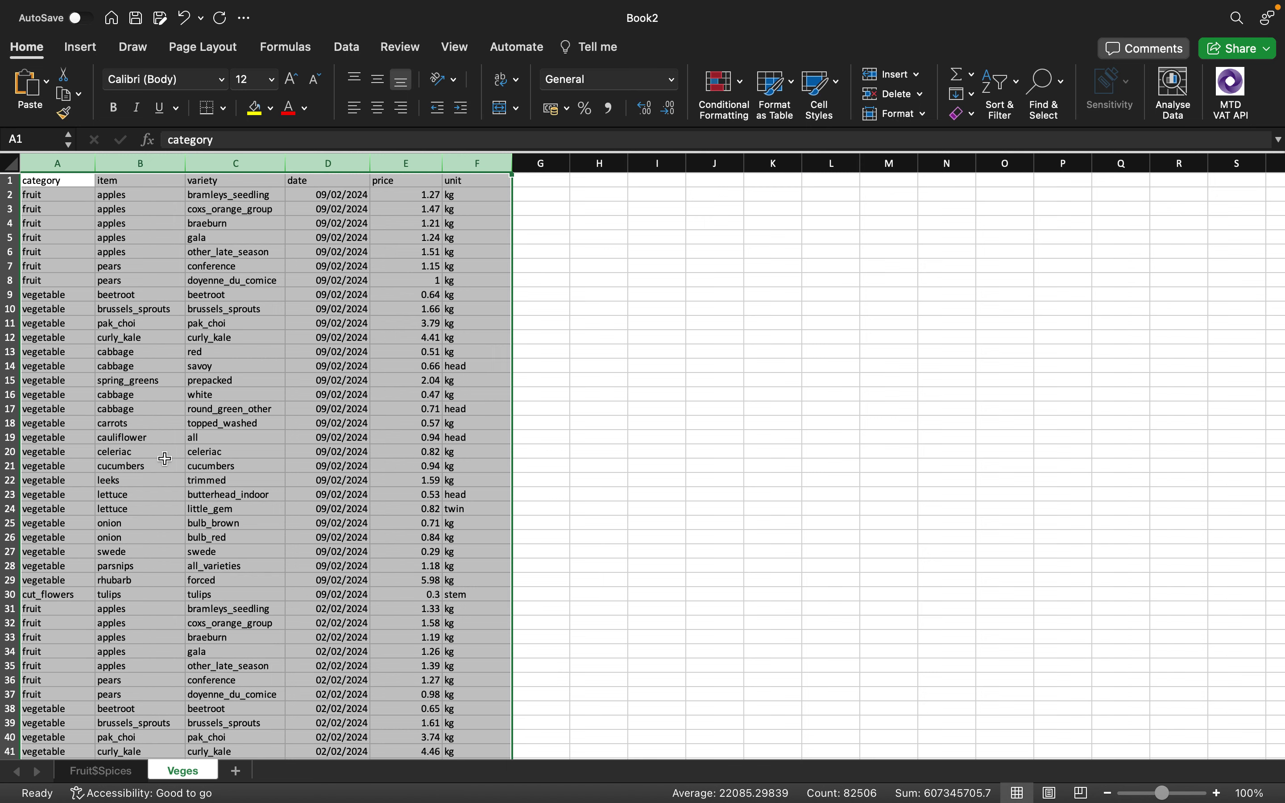
{"action": "left_click", "coordinate": [138, 338]}
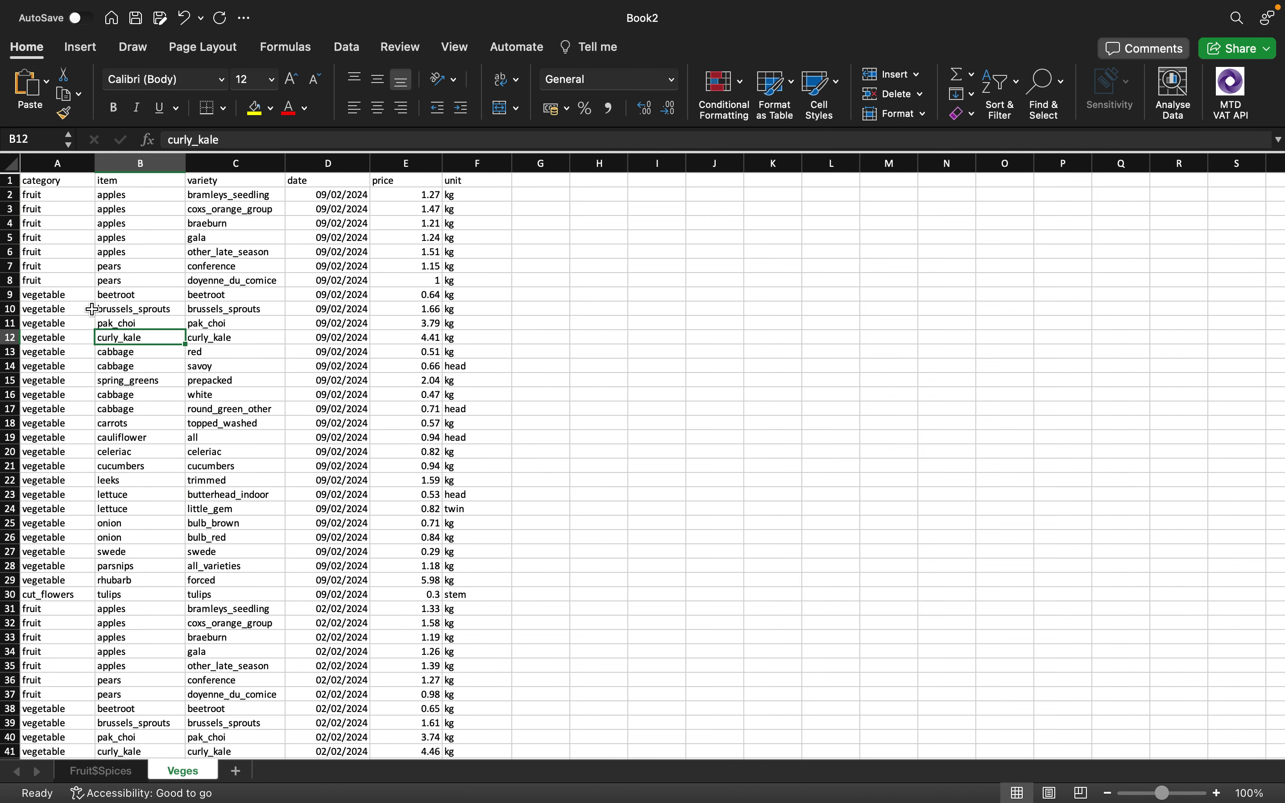
{"action": "left_click", "coordinate": [74, 294]}
{"action": "left_click", "coordinate": [193, 252]}
{"action": "left_click", "coordinate": [226, 293]}
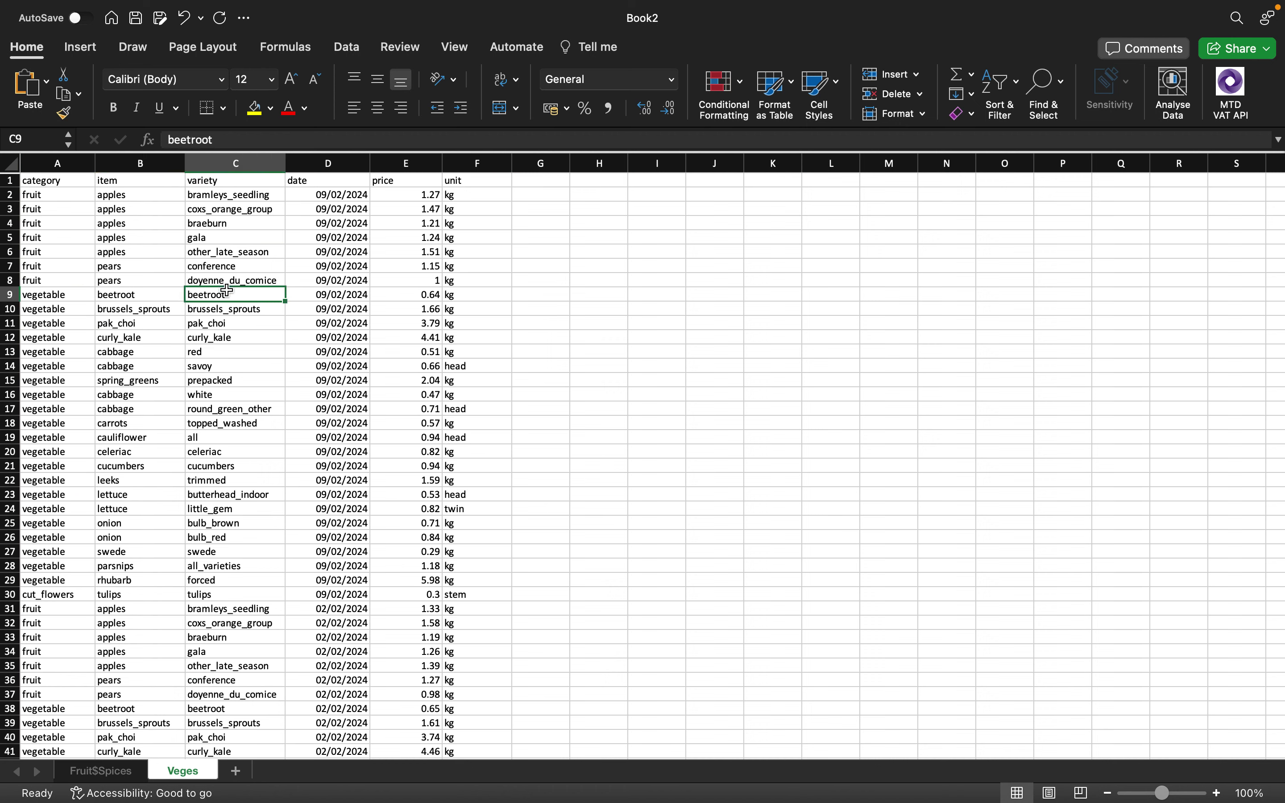
Convert the data range A1:F13751 into a table with headers.
{"action": "left_click", "coordinate": [129, 277]}
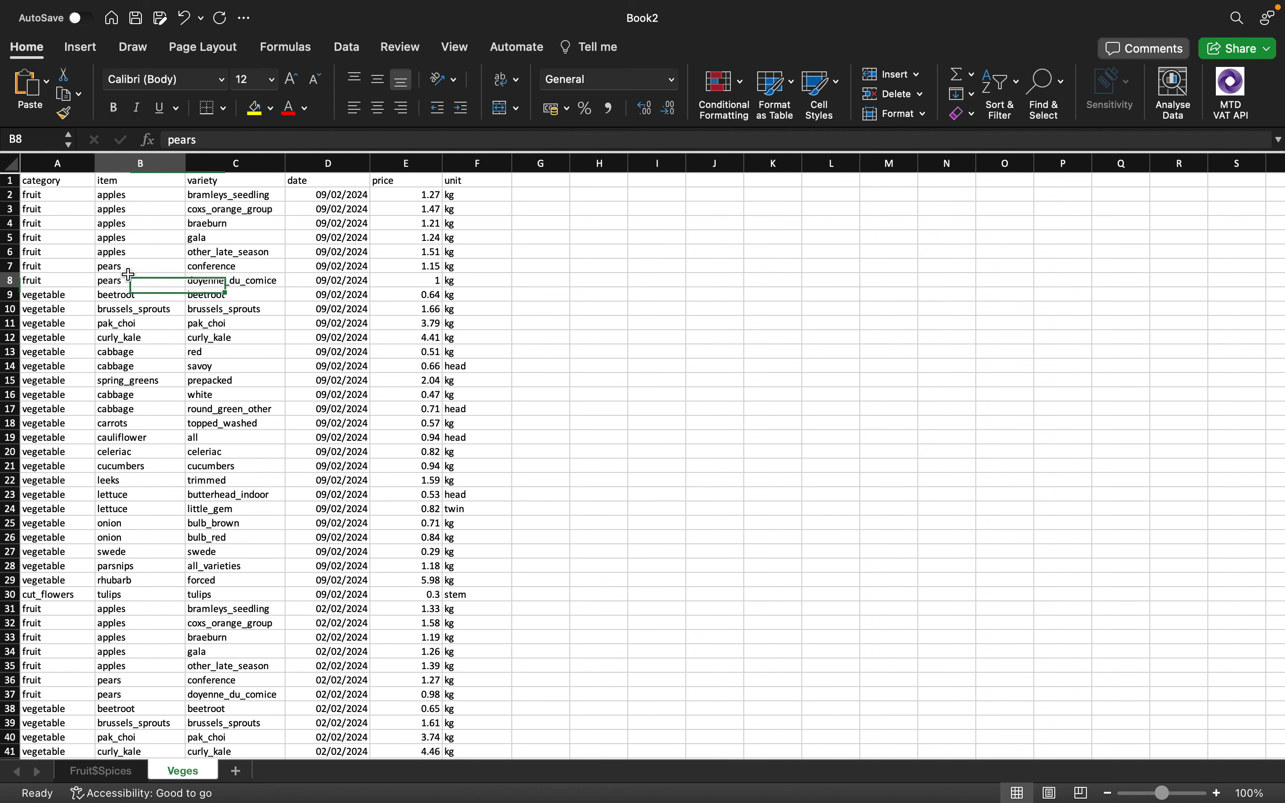
{"action": "left_click", "coordinate": [81, 49]}
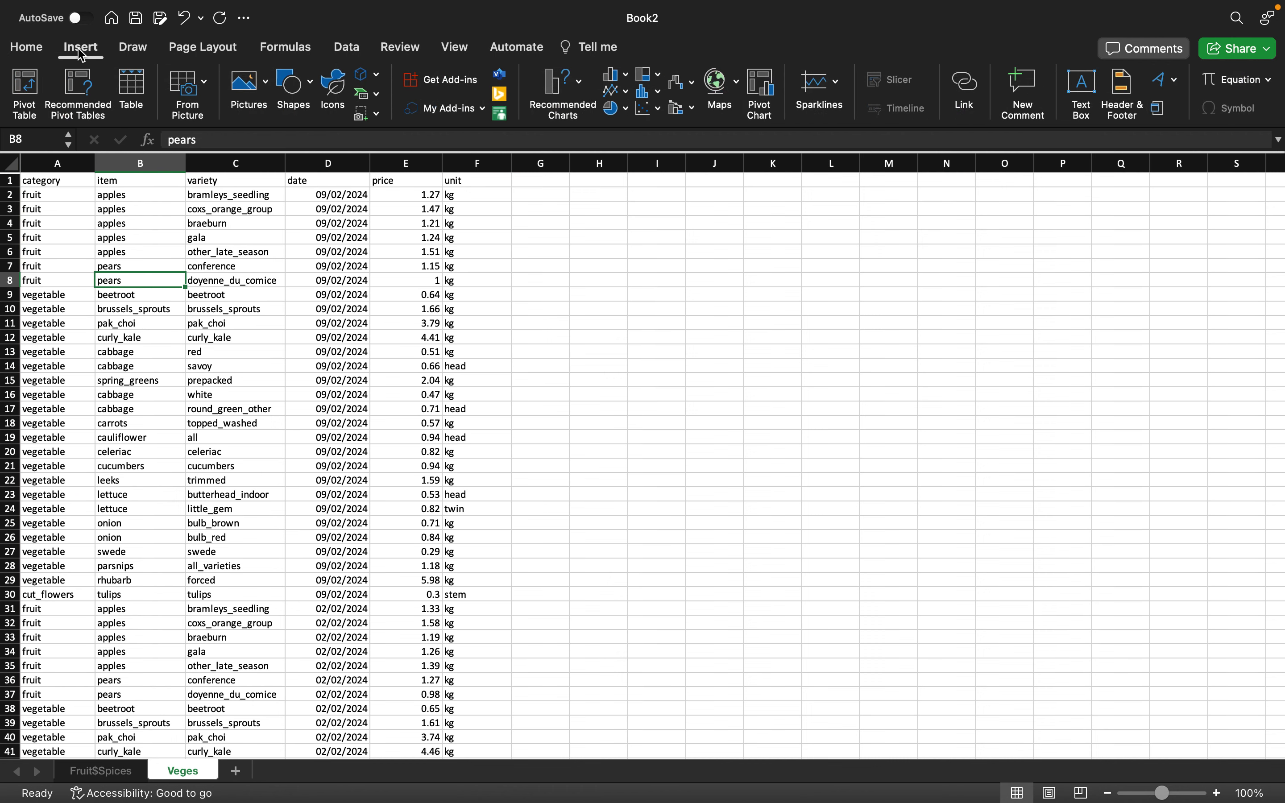
{"action": "left_click", "coordinate": [134, 97]}
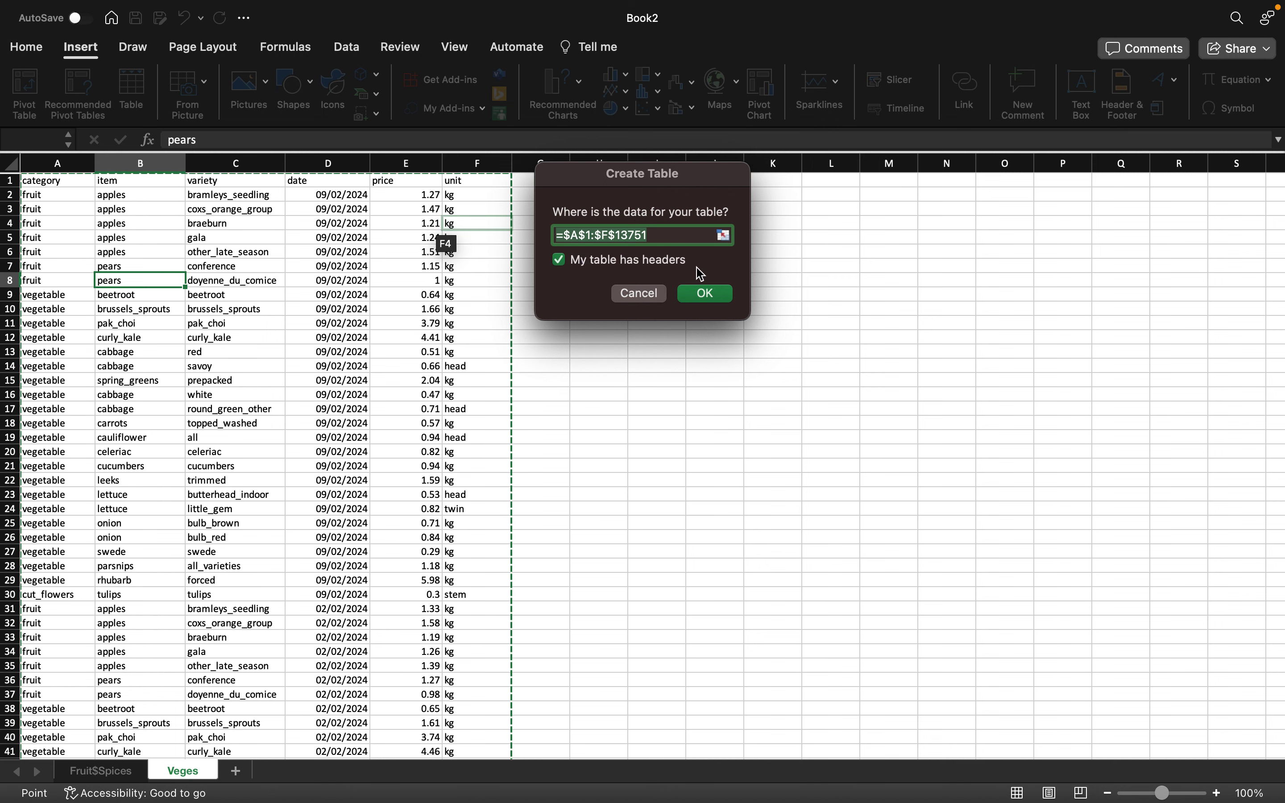
{"action": "left_click", "coordinate": [706, 294]}
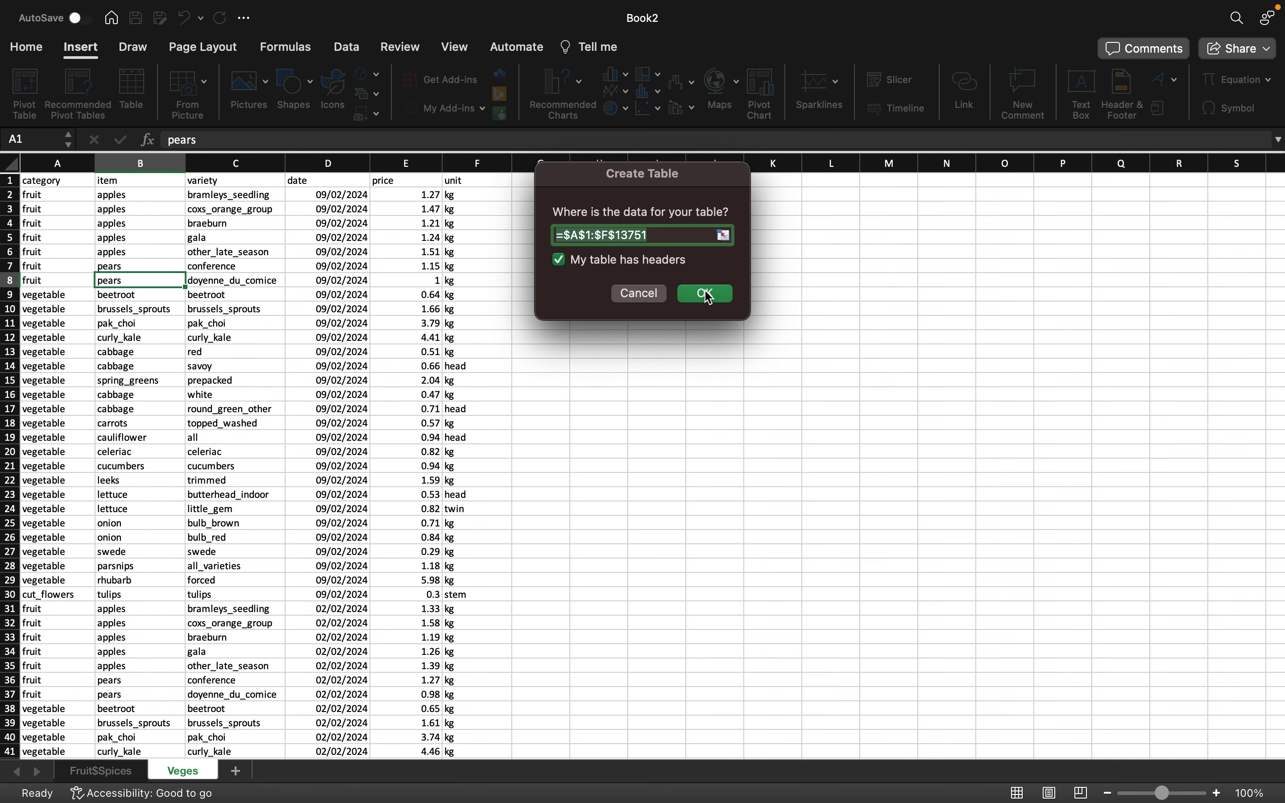
{"action": "left_click", "coordinate": [455, 308]}
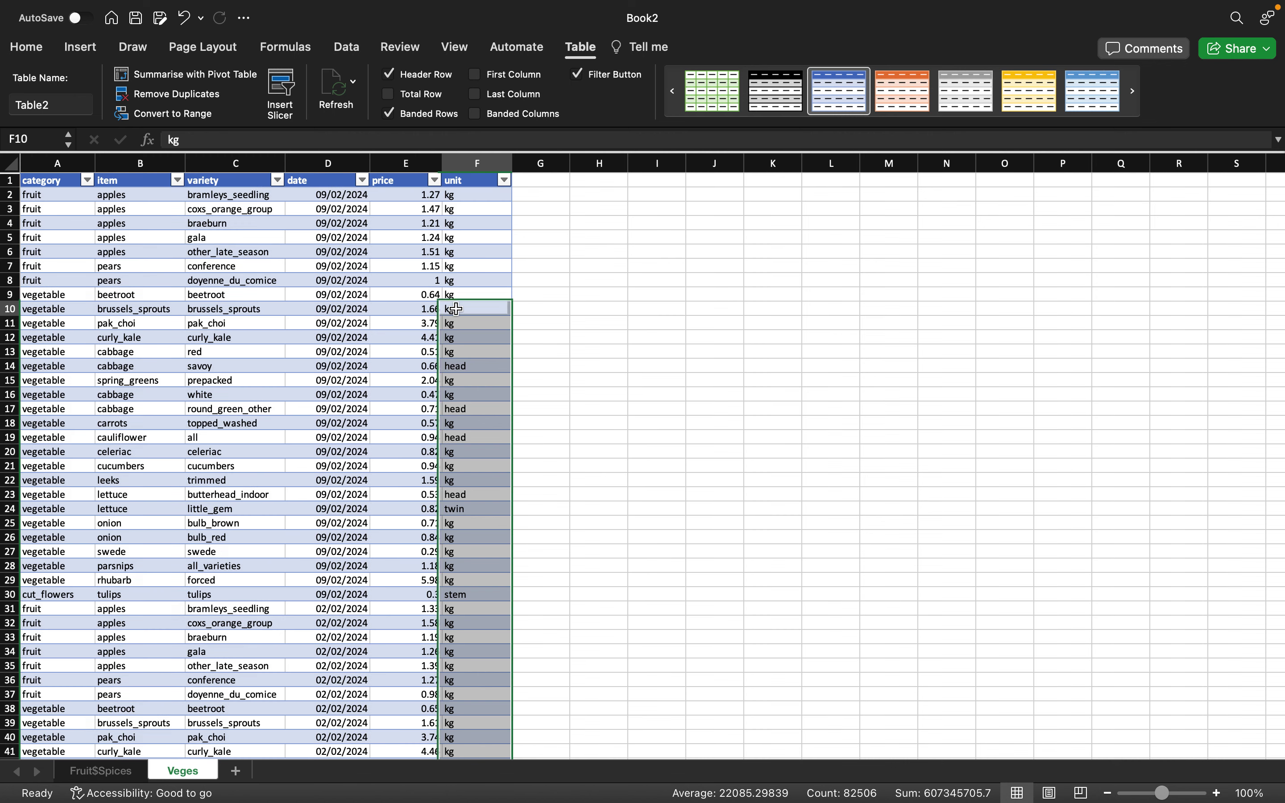
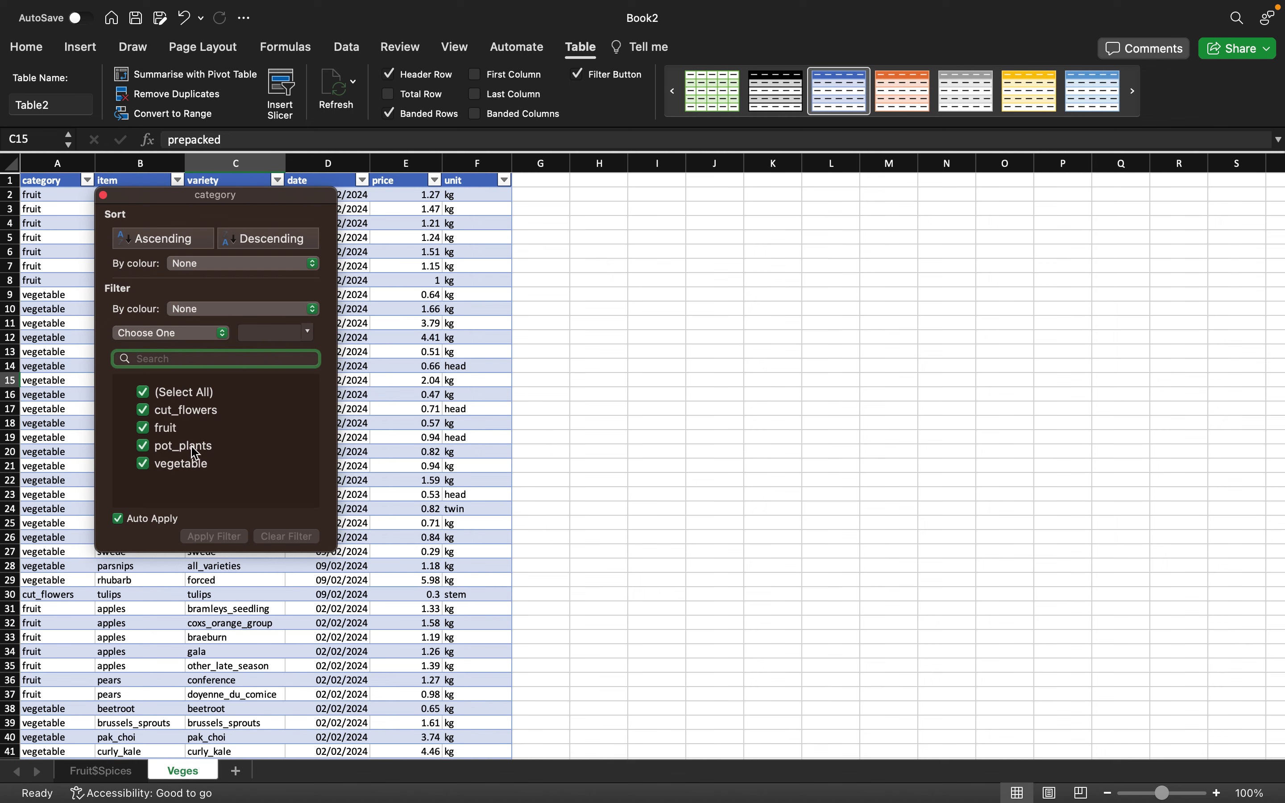
Review the filter values offered for the category, item and variety columns.
{"action": "left_click", "coordinate": [369, 528]}
{"action": "left_click", "coordinate": [151, 183]}
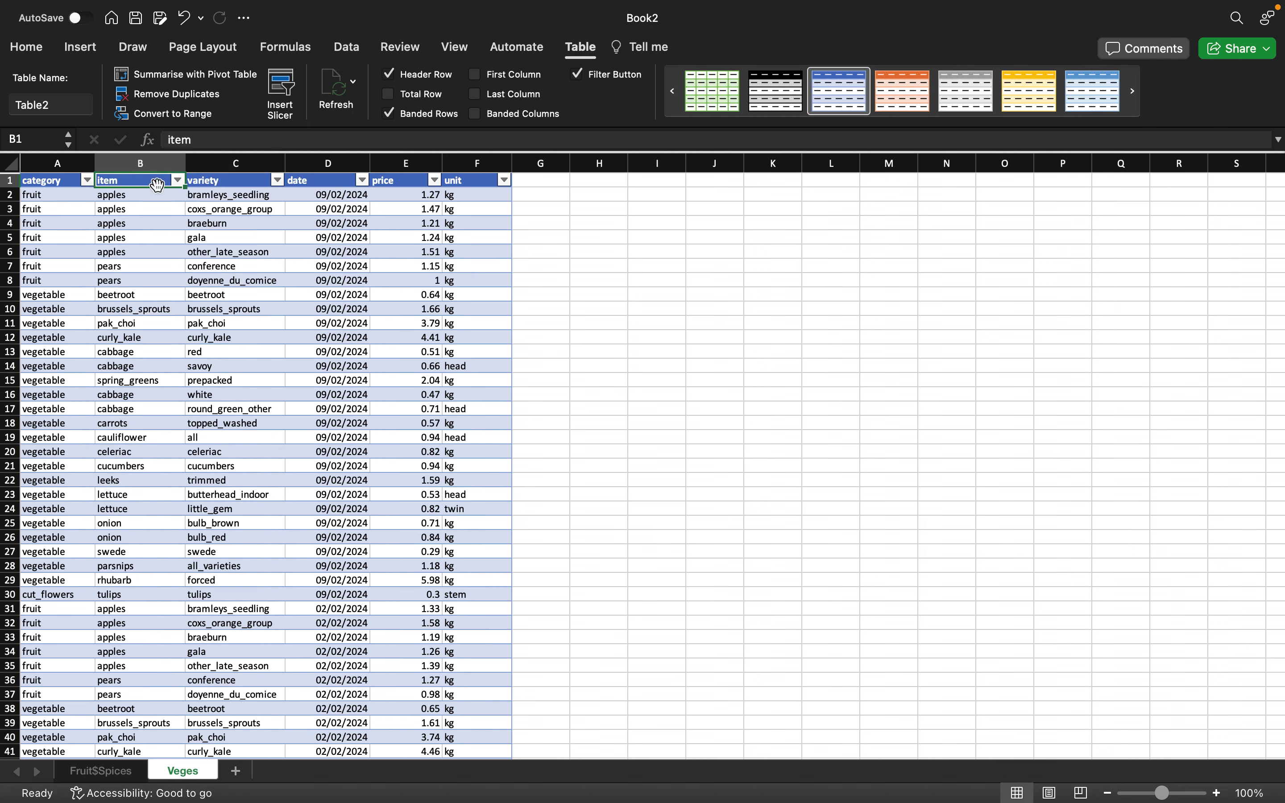
{"action": "left_click", "coordinate": [177, 181]}
{"action": "scroll", "coordinate": [242, 457], "scroll_direction": "down", "scroll_amount": 15}
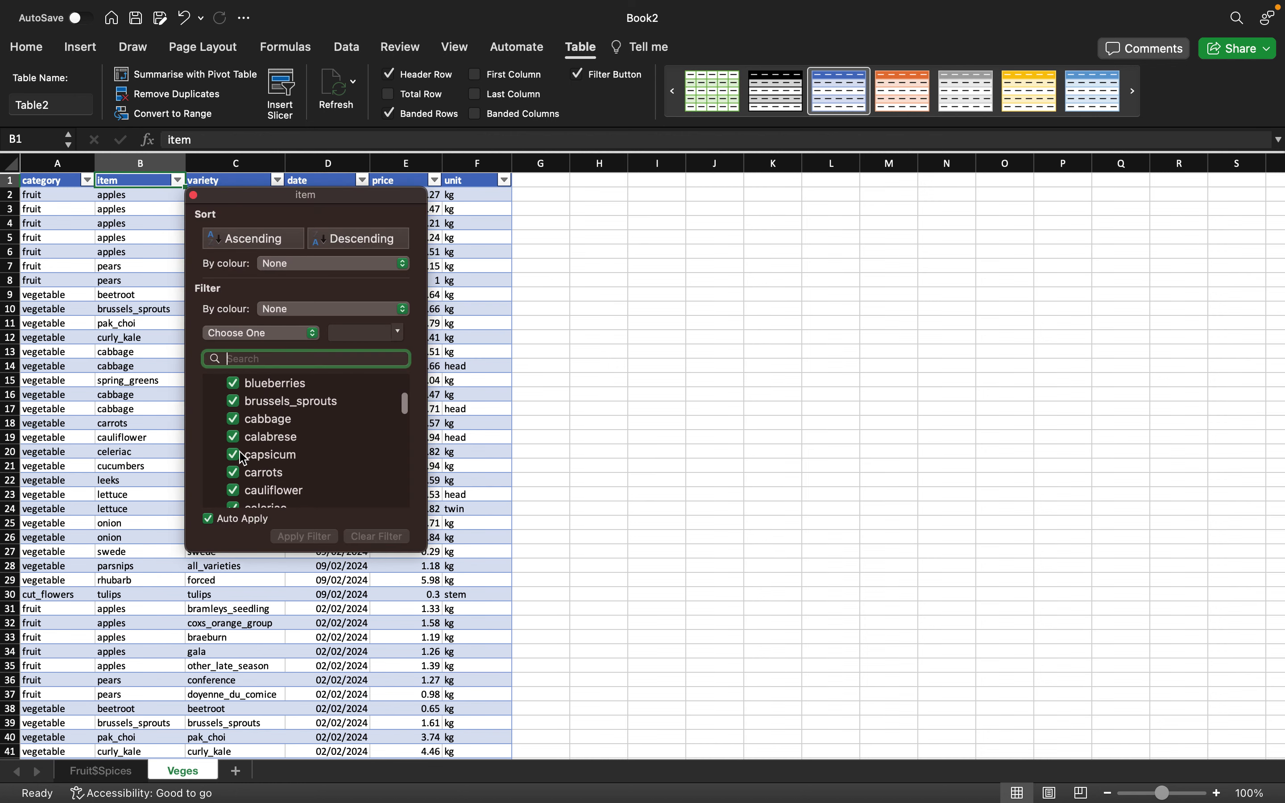
{"action": "left_click", "coordinate": [135, 435]}
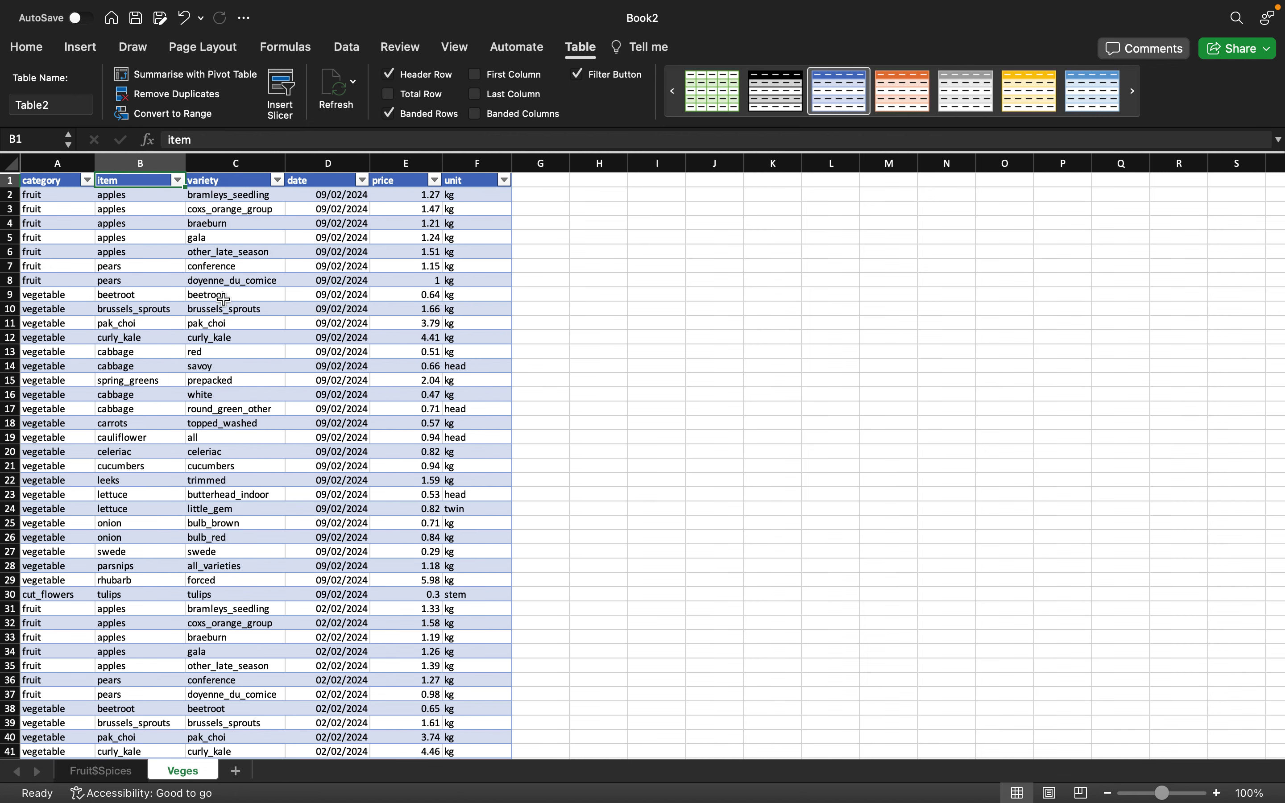
{"action": "left_click", "coordinate": [277, 181]}
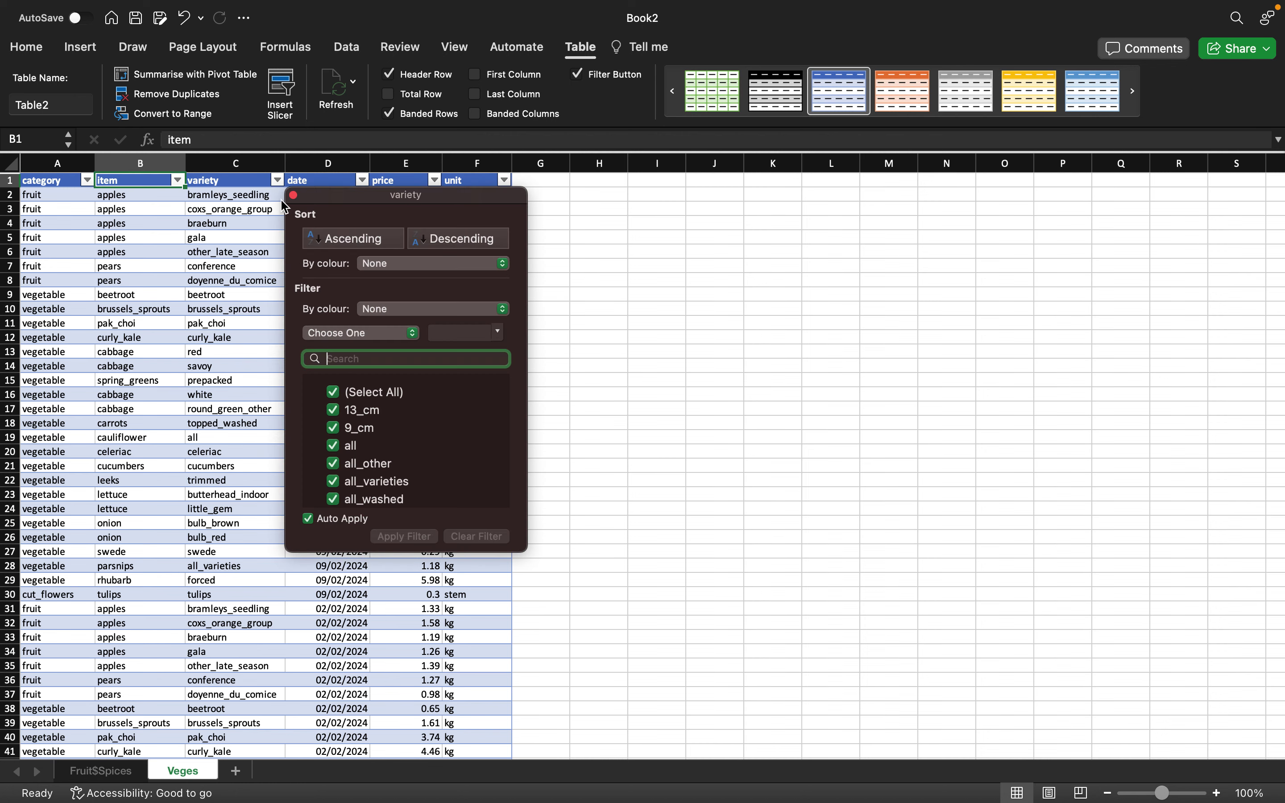
{"action": "scroll", "coordinate": [342, 458], "scroll_direction": "down", "scroll_amount": 15}
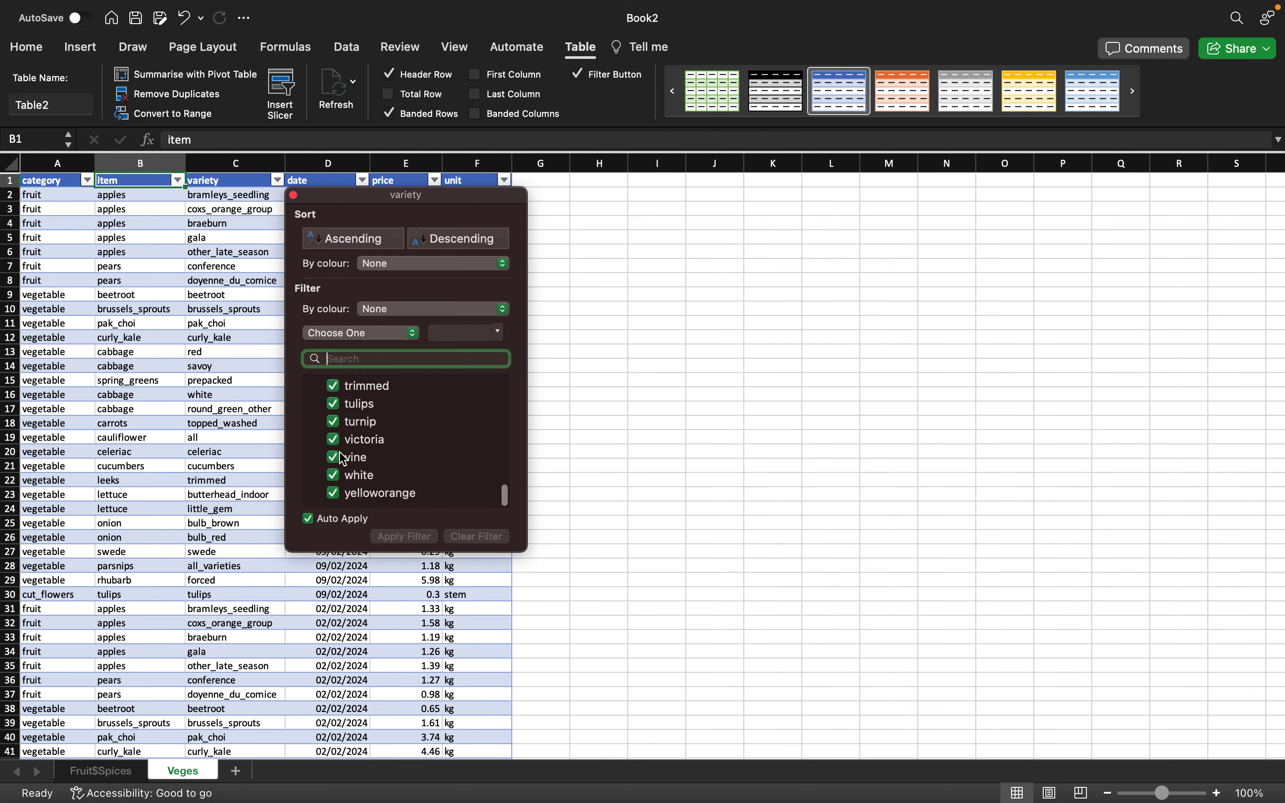
{"action": "left_click", "coordinate": [215, 434]}
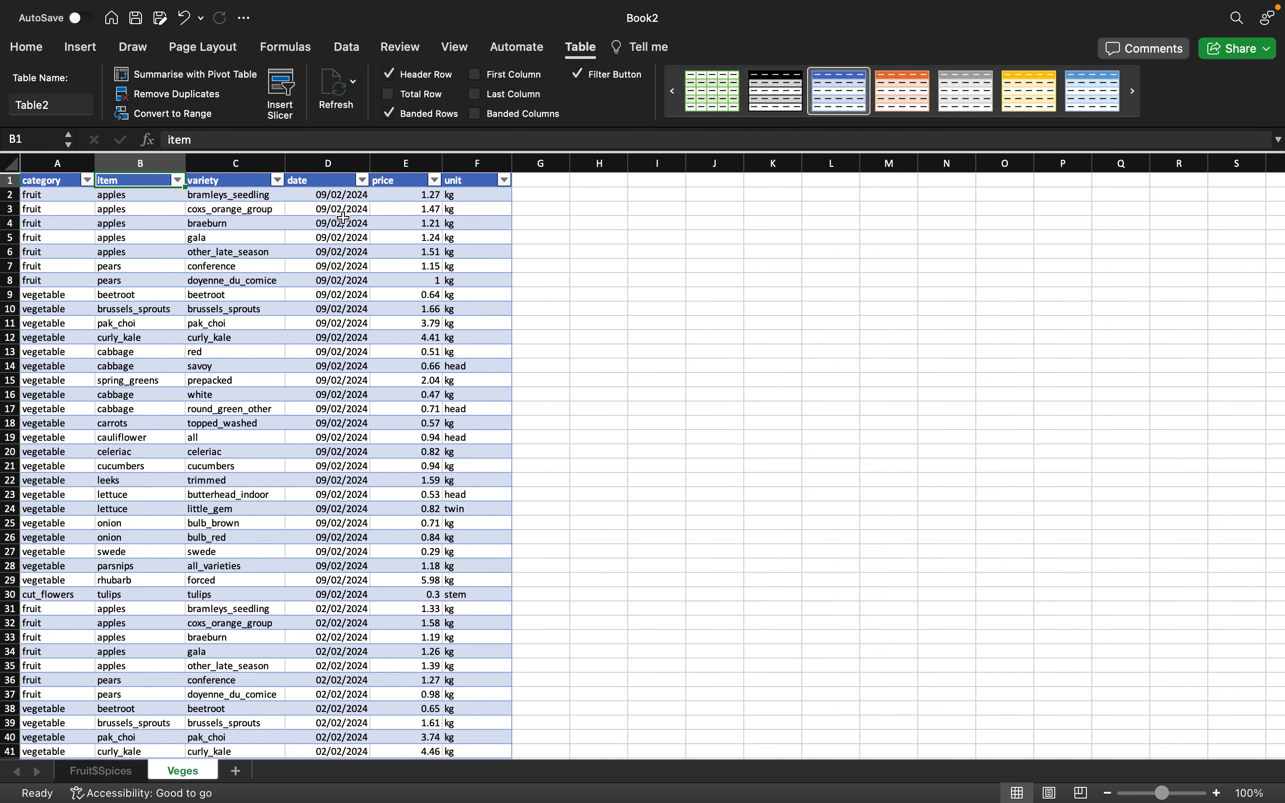
Review the filter values offered for the date and price columns.
{"action": "left_click", "coordinate": [362, 180]}
{"action": "scroll", "coordinate": [438, 463], "scroll_direction": "down", "scroll_amount": 2}
{"action": "scroll", "coordinate": [439, 473], "scroll_direction": "up", "scroll_amount": 2}
{"action": "scroll", "coordinate": [439, 483], "scroll_direction": "down", "scroll_amount": 2}
{"action": "scroll", "coordinate": [452, 468], "scroll_direction": "up", "scroll_amount": 2}
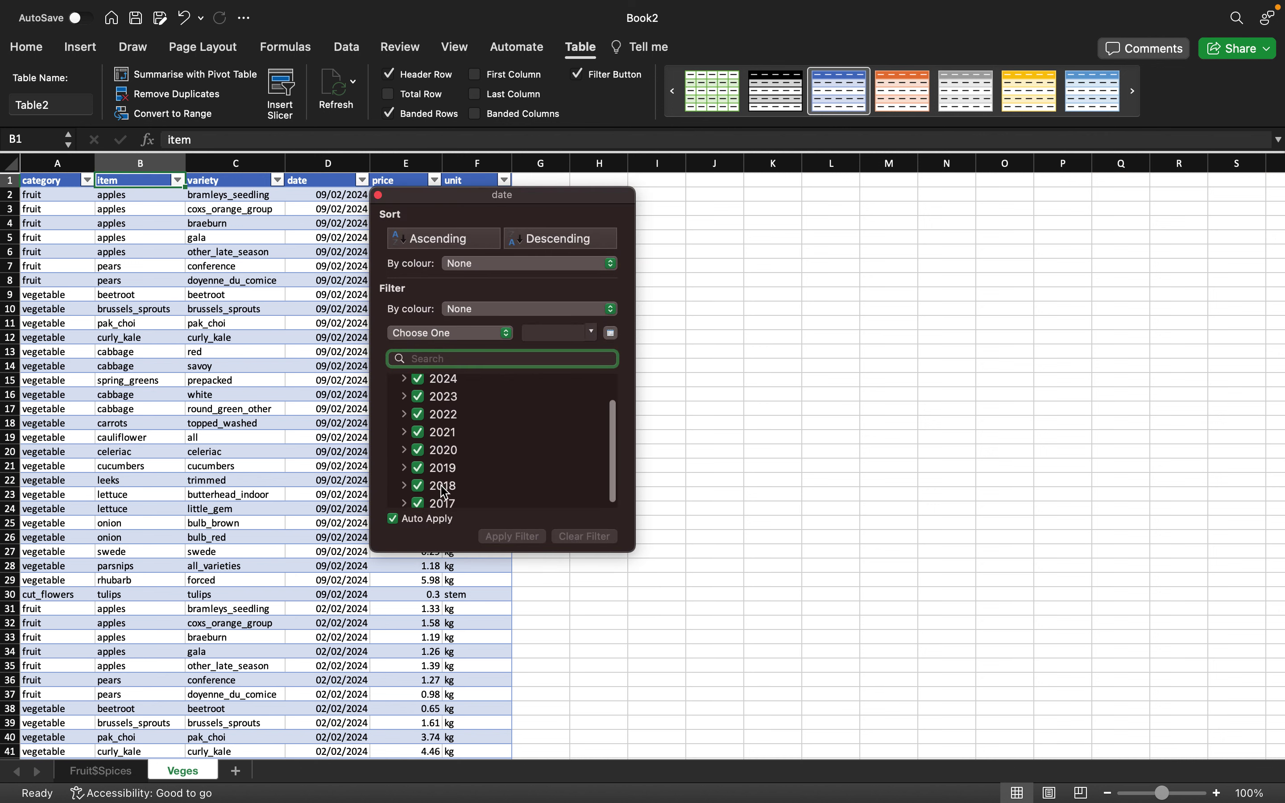
{"action": "left_click", "coordinate": [302, 421]}
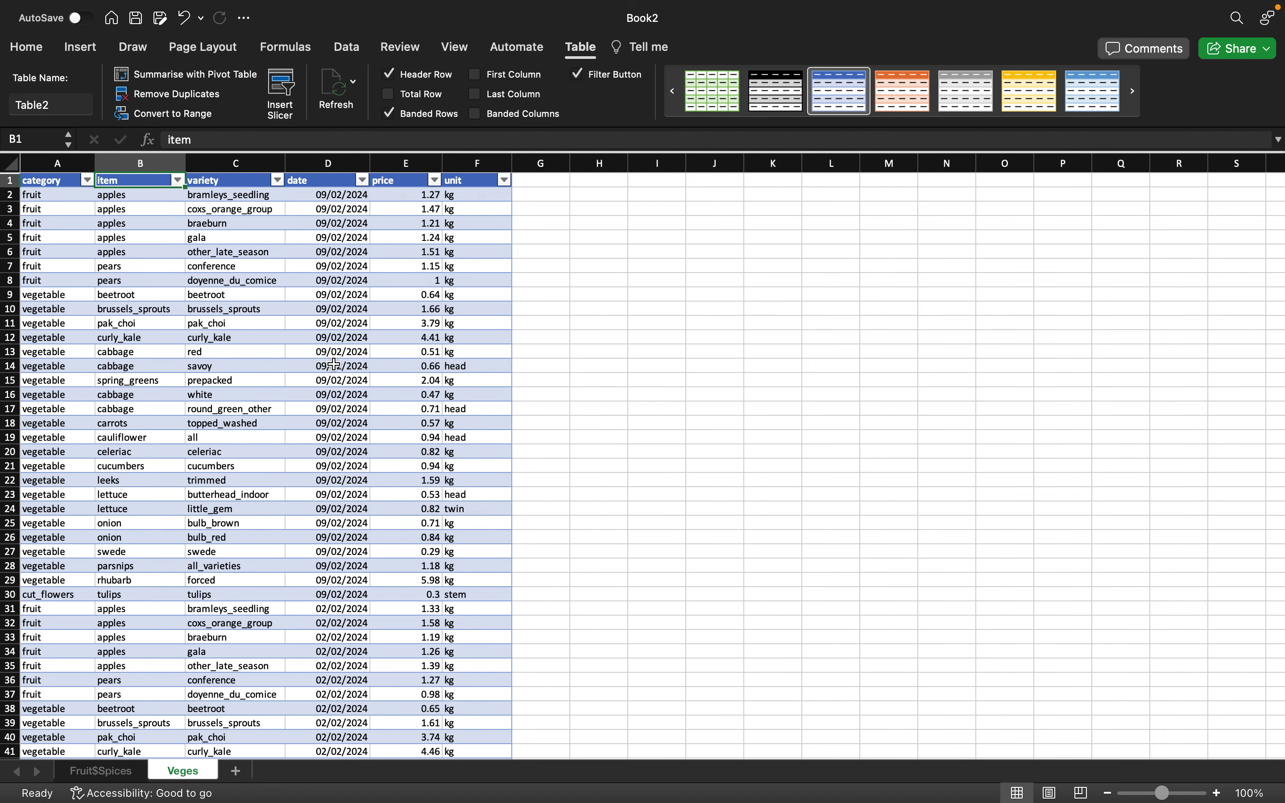
{"action": "left_click", "coordinate": [436, 181]}
{"action": "scroll", "coordinate": [510, 372], "scroll_direction": "down", "scroll_amount": 10}
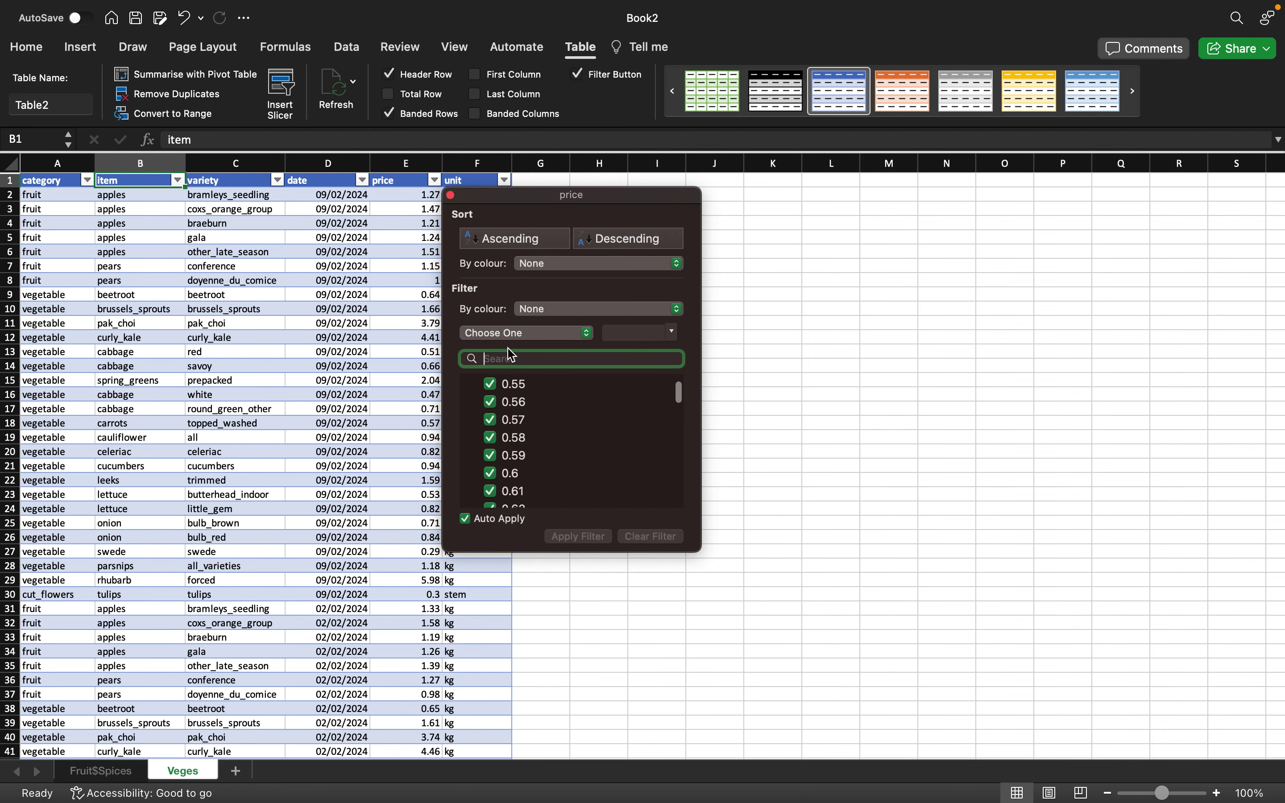
{"action": "left_click", "coordinate": [362, 413]}
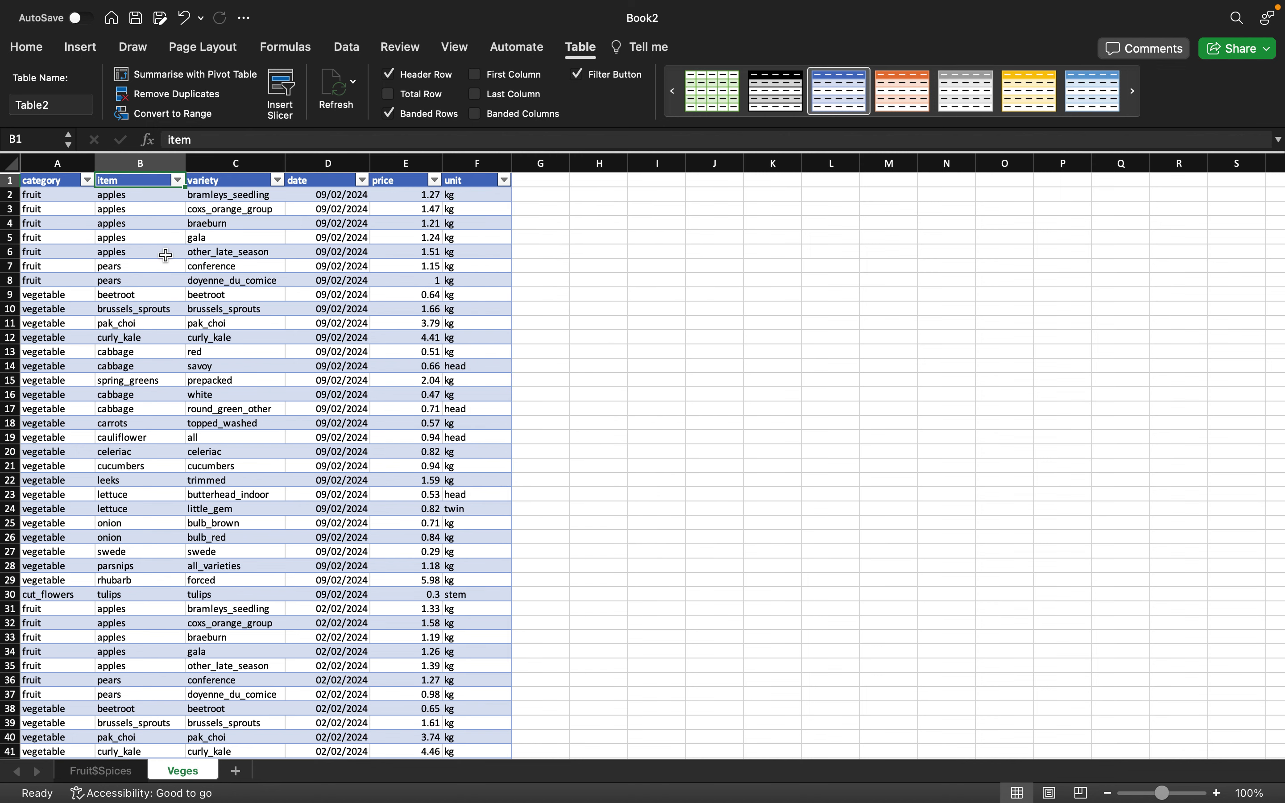
{"action": "left_click", "coordinate": [489, 179]}
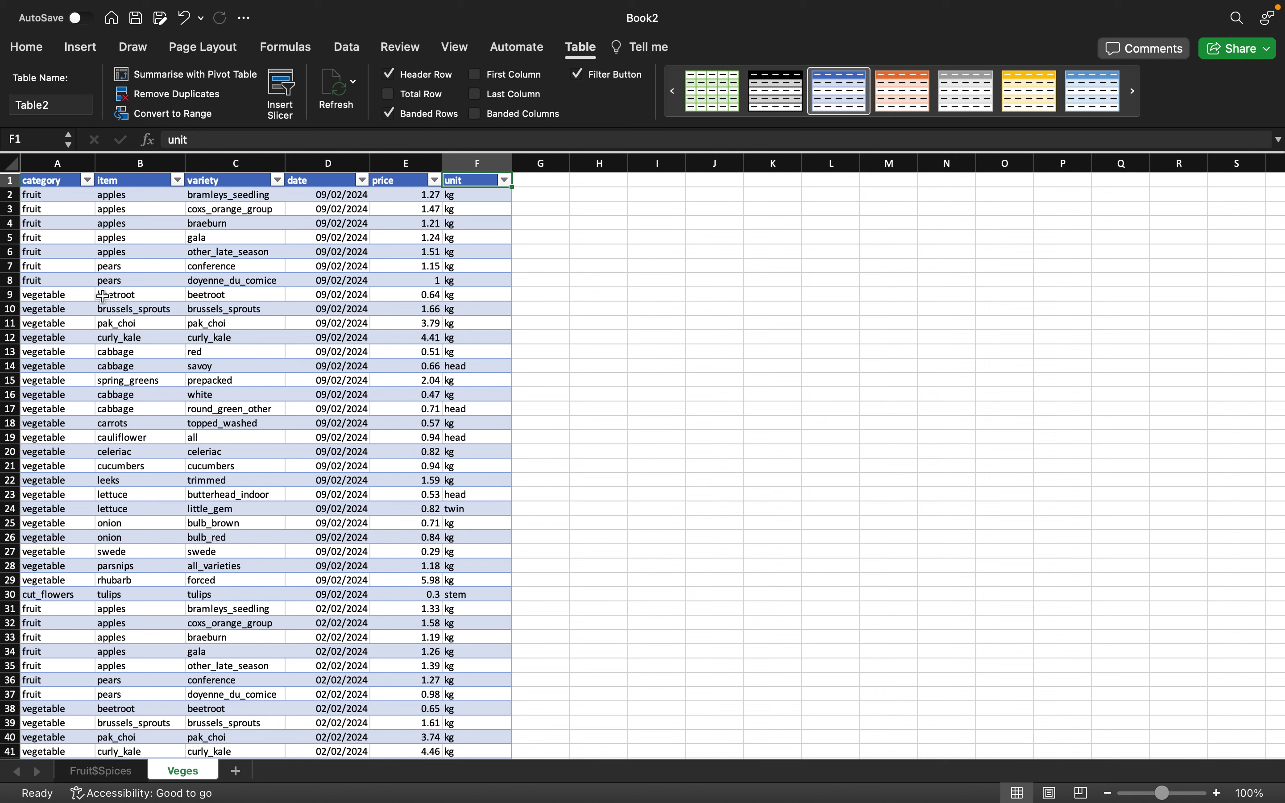
Rename the table as Plants.
{"action": "left_click", "coordinate": [19, 107]}
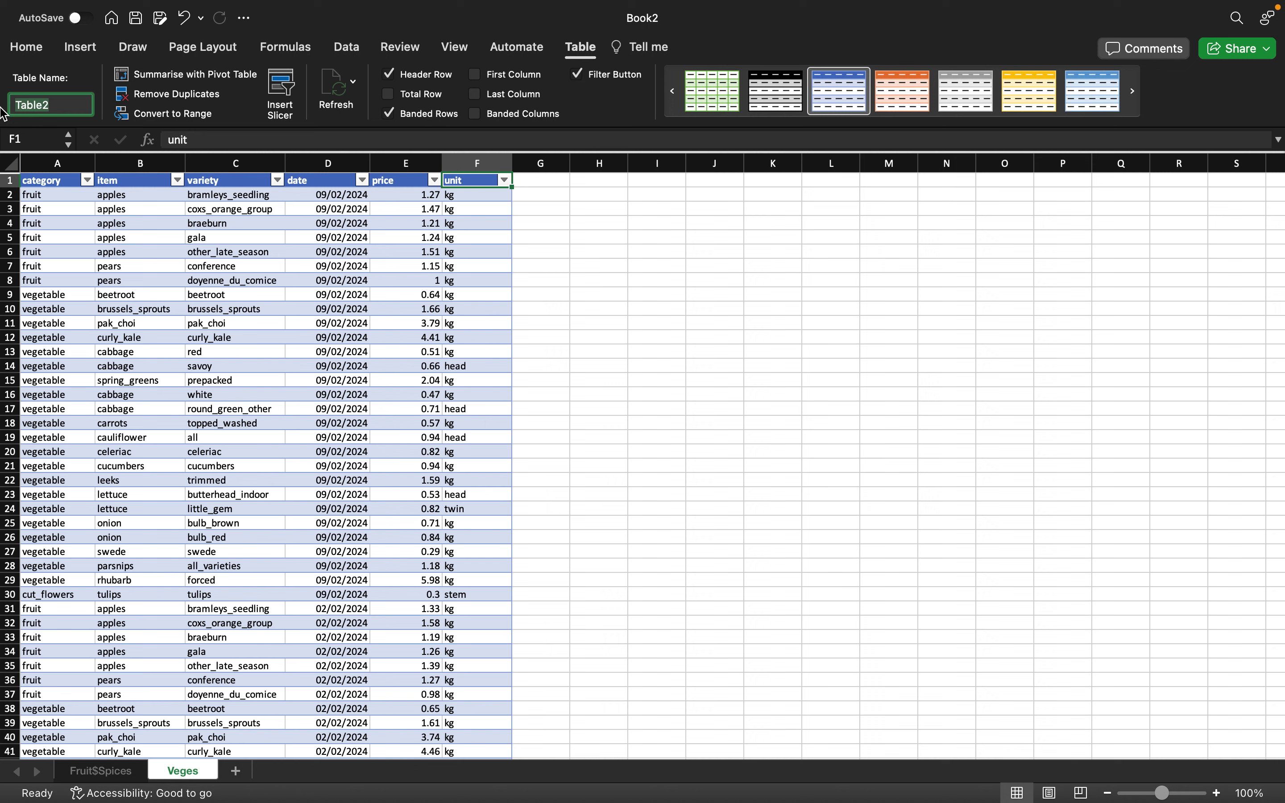
{"action": "type", "text": "V"}
{"action": "key", "text": "Return"}
{"action": "left_click", "coordinate": [440, 611]}
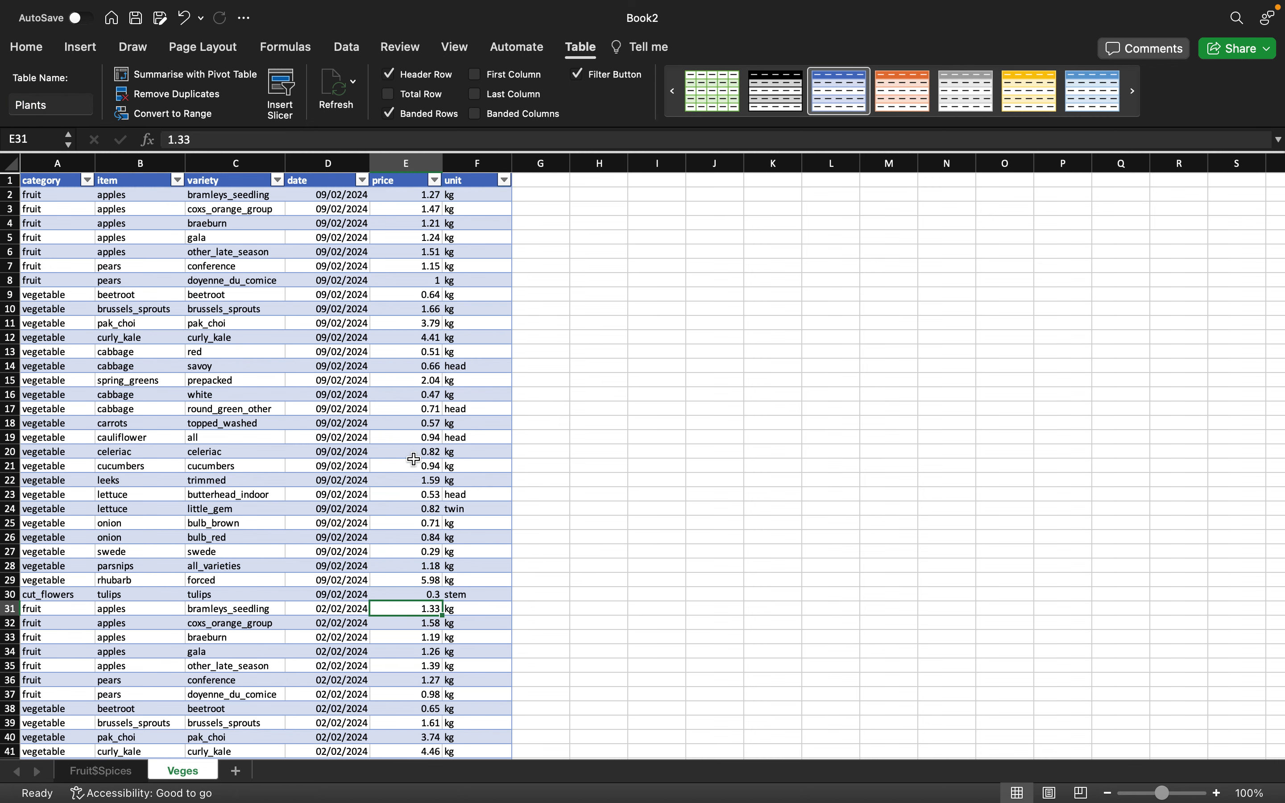
Check which distinct categories the Plants table contains using the category column's filter list.
{"action": "scroll", "coordinate": [221, 369], "scroll_direction": "down", "scroll_amount": 3}
{"action": "scroll", "coordinate": [220, 369], "scroll_direction": "up", "scroll_amount": 3}
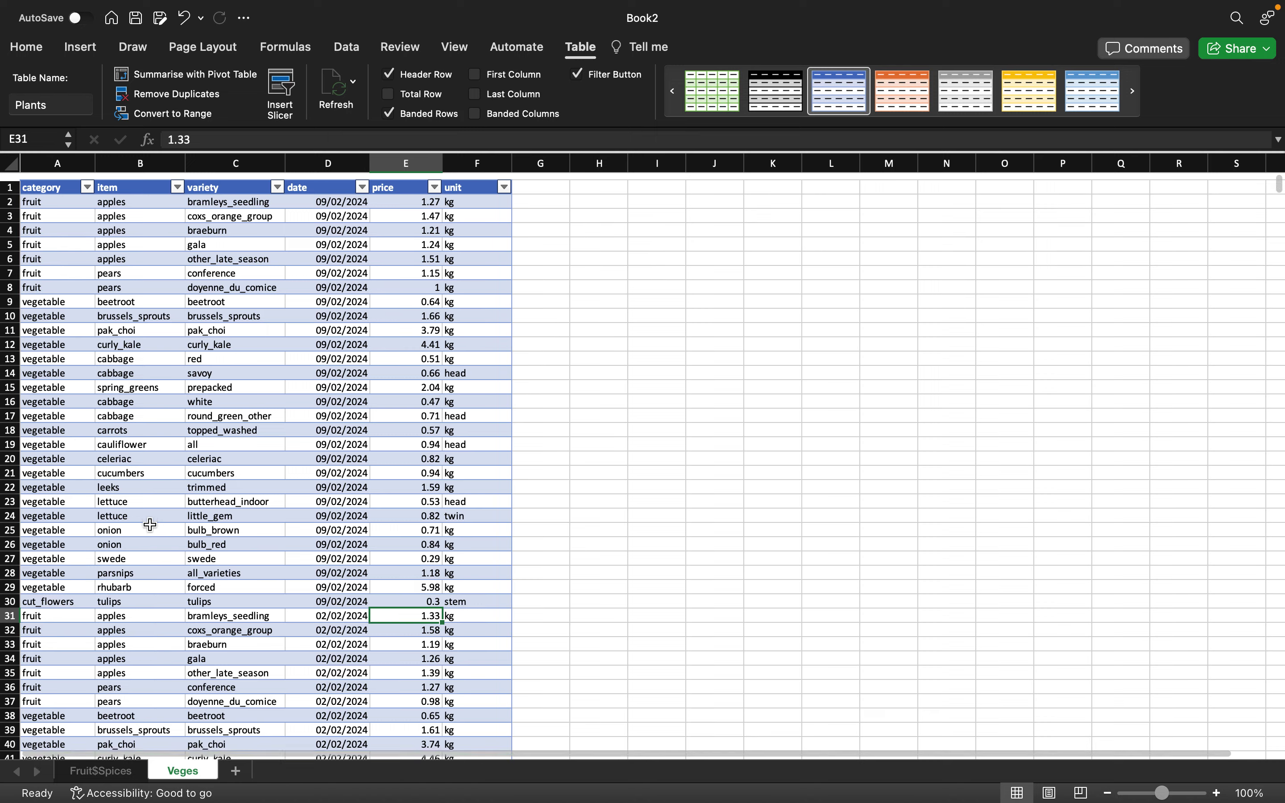
{"action": "left_click", "coordinate": [639, 354]}
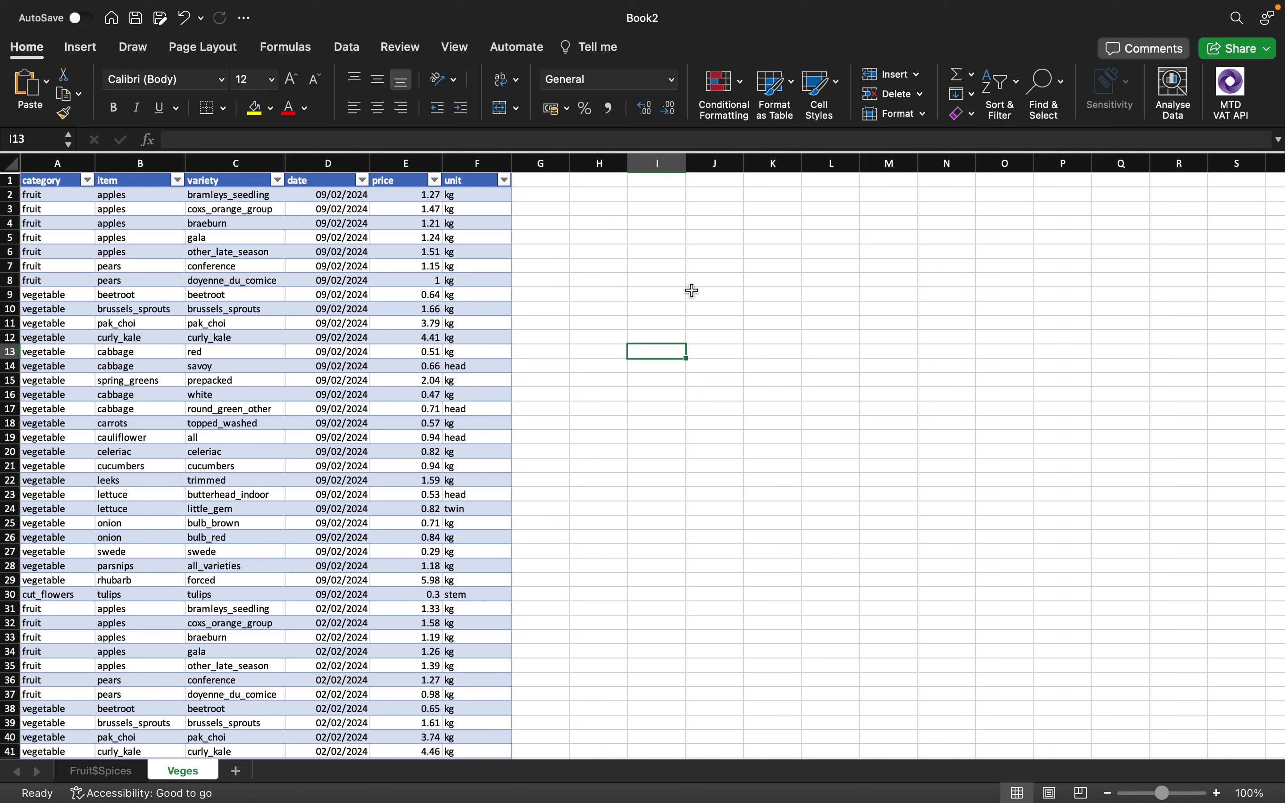
{"action": "left_click", "coordinate": [715, 354]}
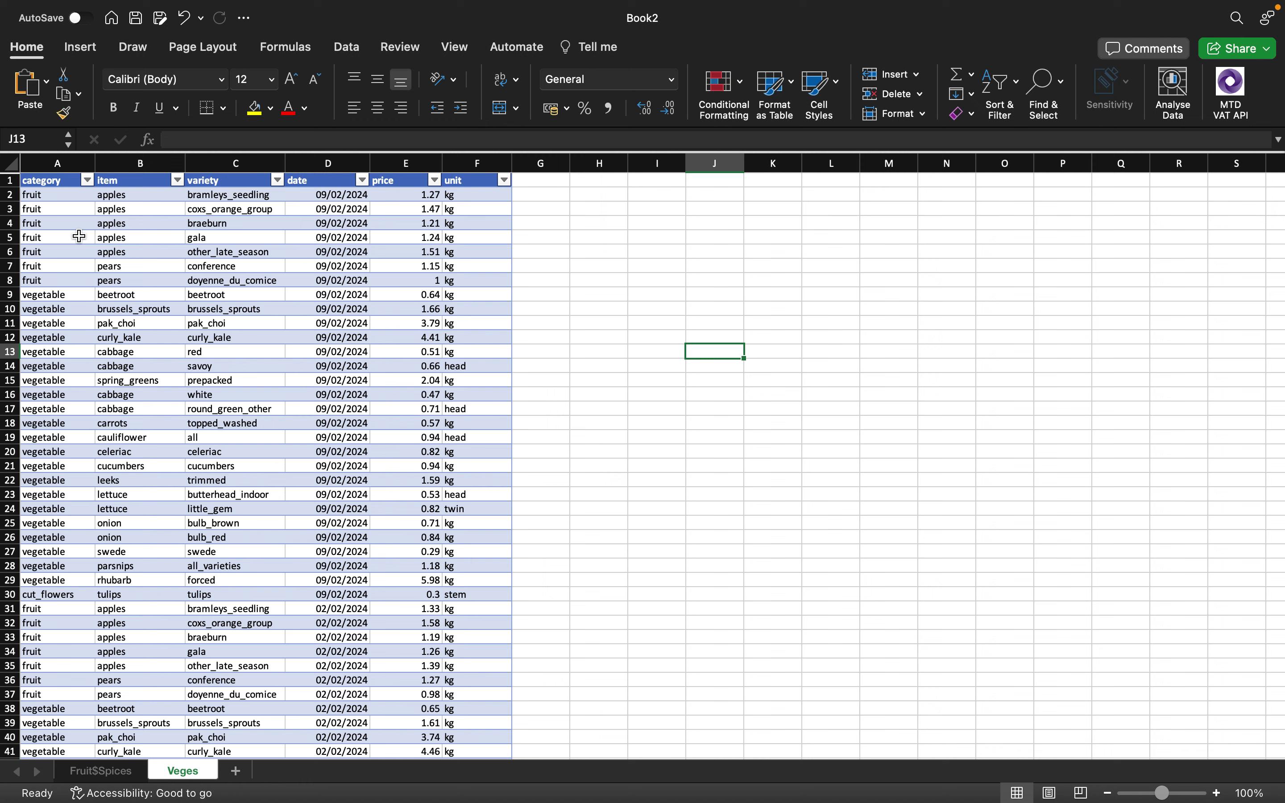
{"action": "left_click", "coordinate": [87, 181]}
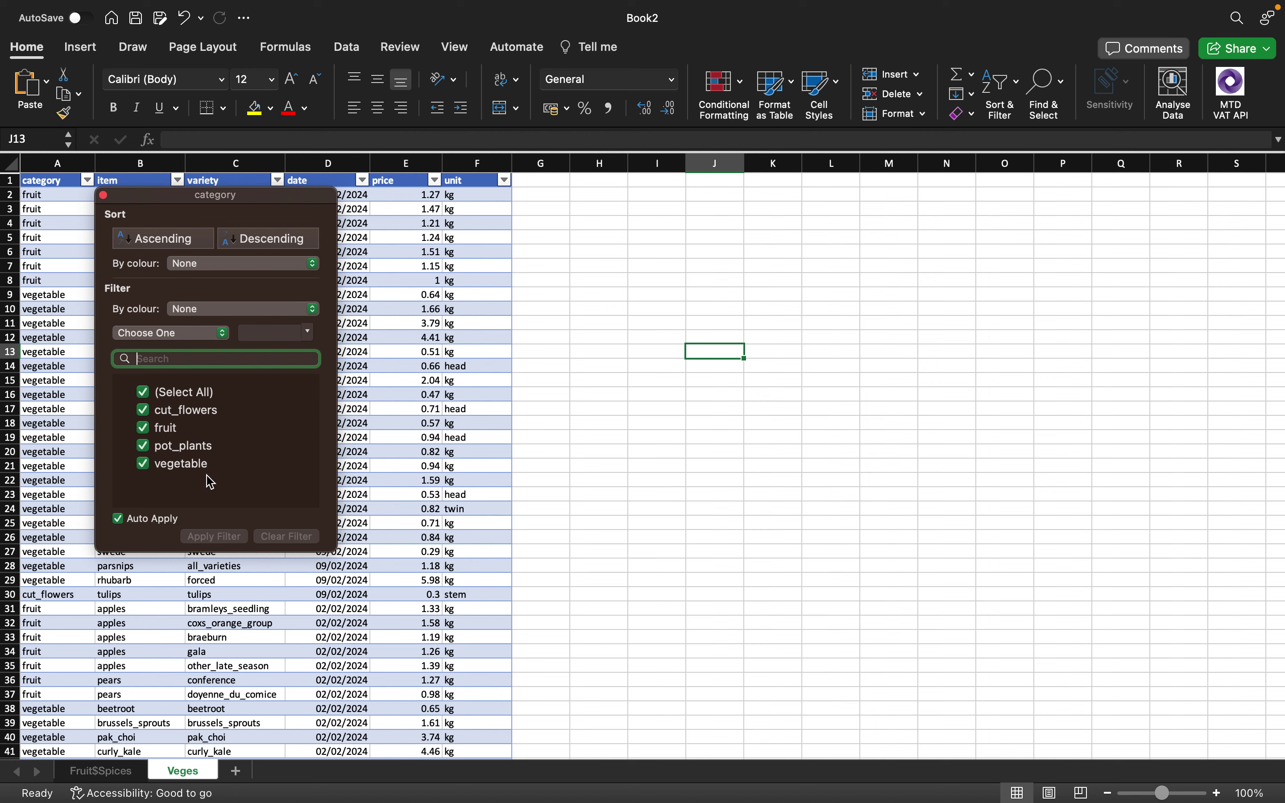
{"action": "left_click", "coordinate": [10, 435]}
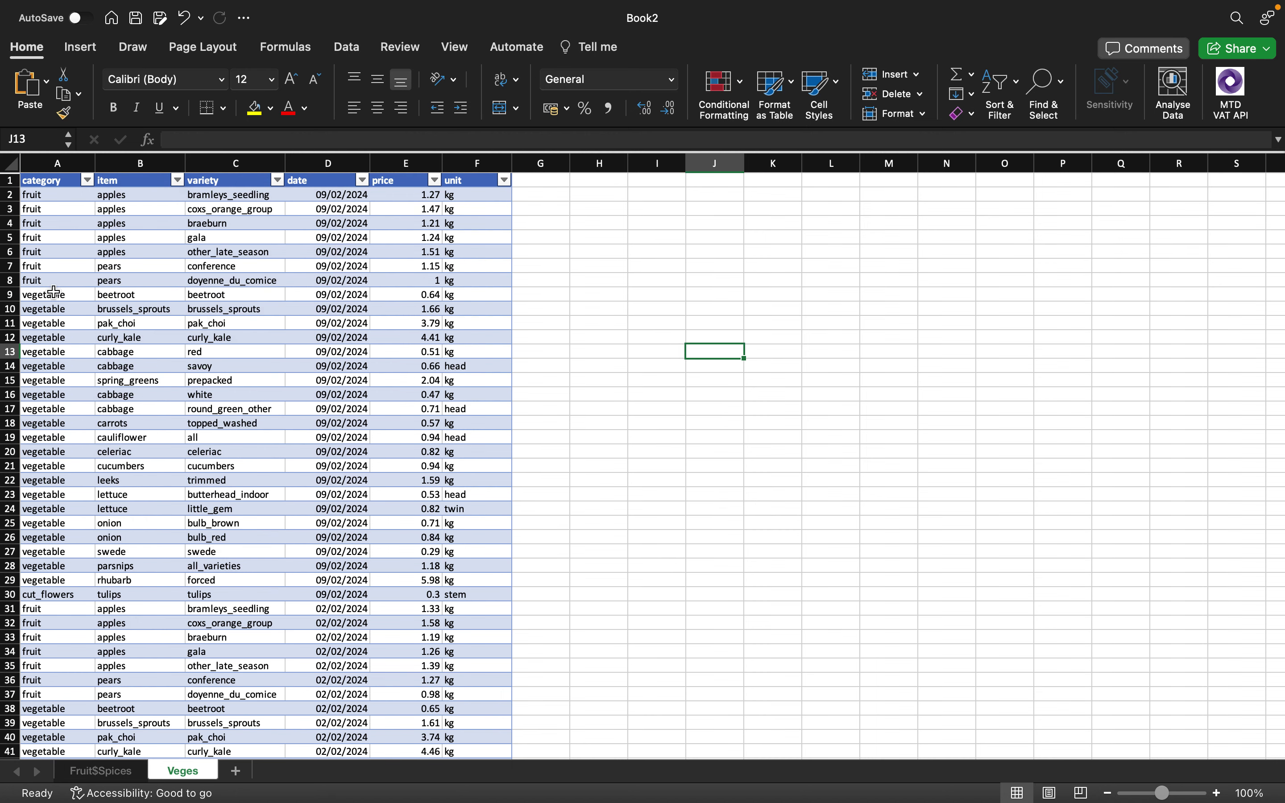
Copy the category values fruit and vegetable from the table into cells I10 and I11.
{"action": "left_click", "coordinate": [55, 285]}
{"action": "key", "text": "super+c"}
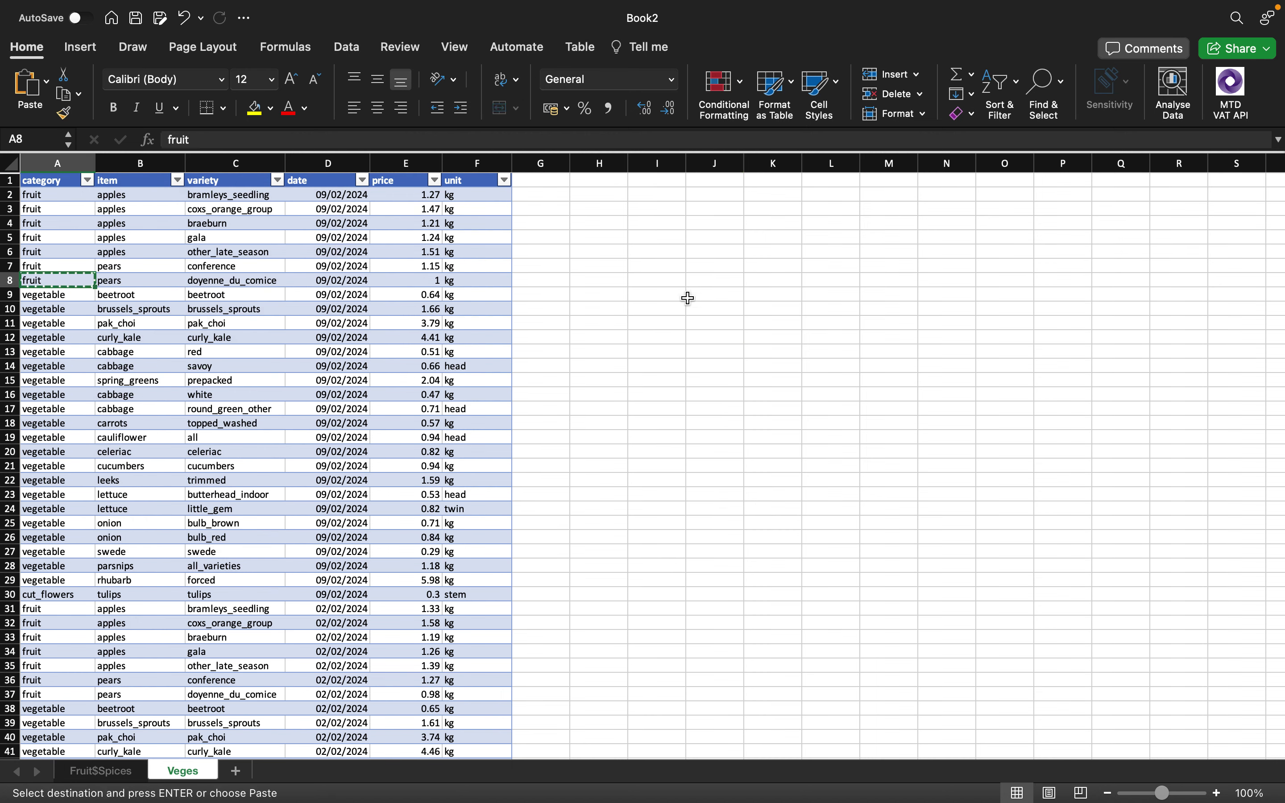
{"action": "left_click", "coordinate": [666, 305]}
{"action": "key", "text": "super+v"}
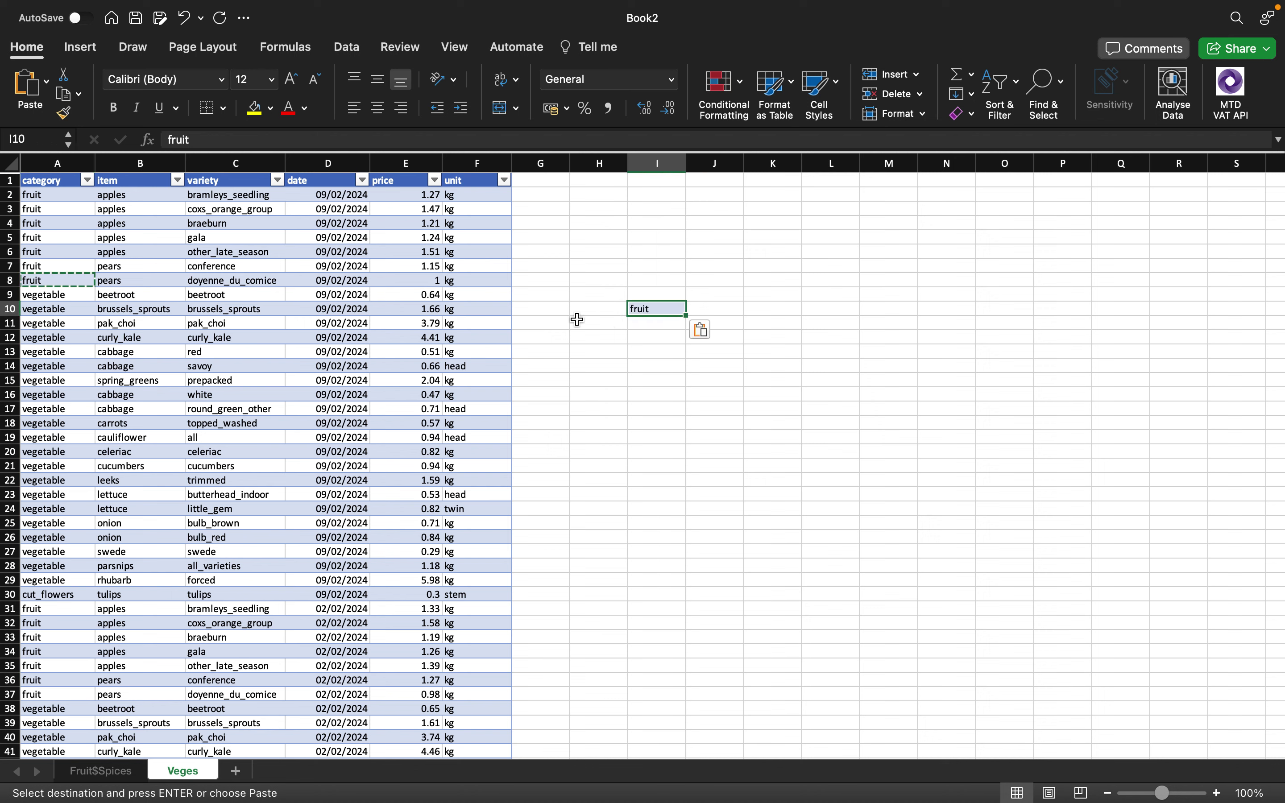
{"action": "left_click", "coordinate": [80, 326]}
{"action": "key", "text": "super+c"}
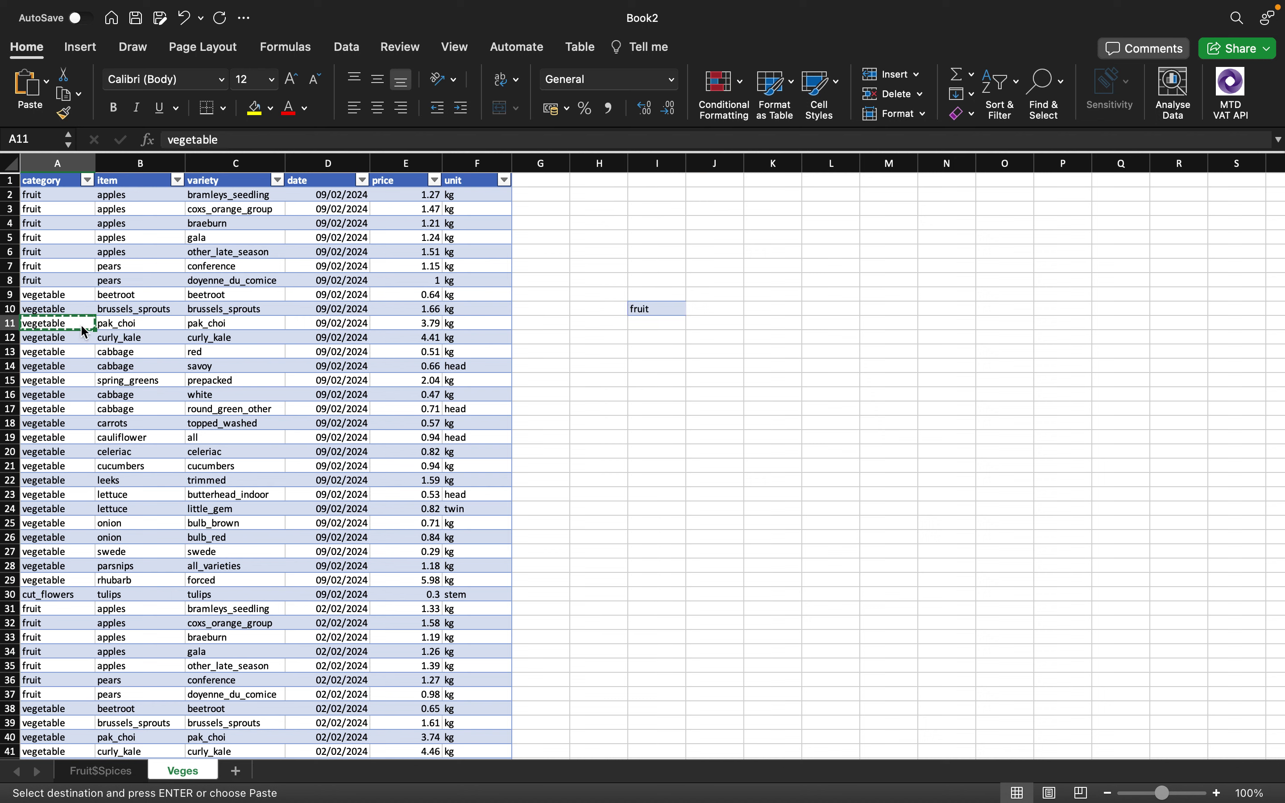
{"action": "left_click", "coordinate": [655, 324]}
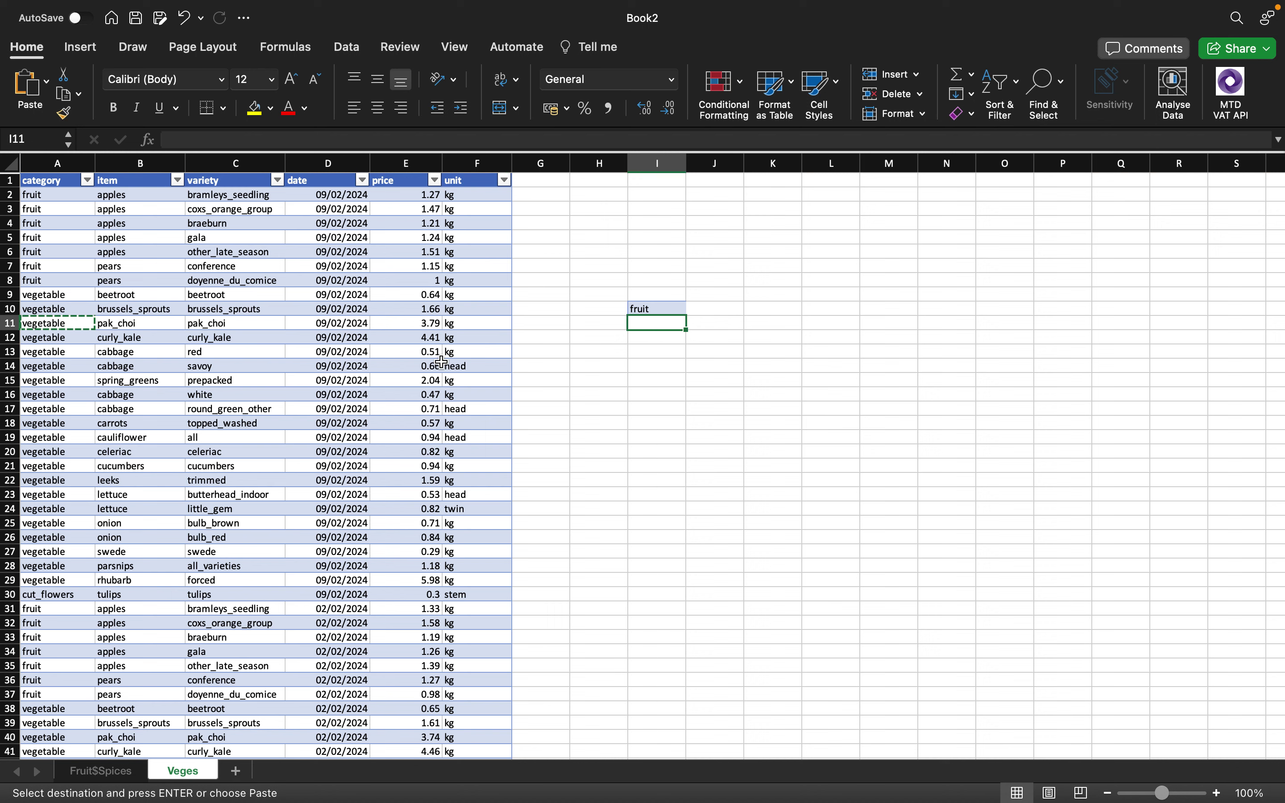
{"action": "key", "text": "super+v"}
Copy the category value cut_flowers from the table into cell I12.
{"action": "left_click", "coordinate": [74, 595]}
{"action": "key", "text": "super+c"}
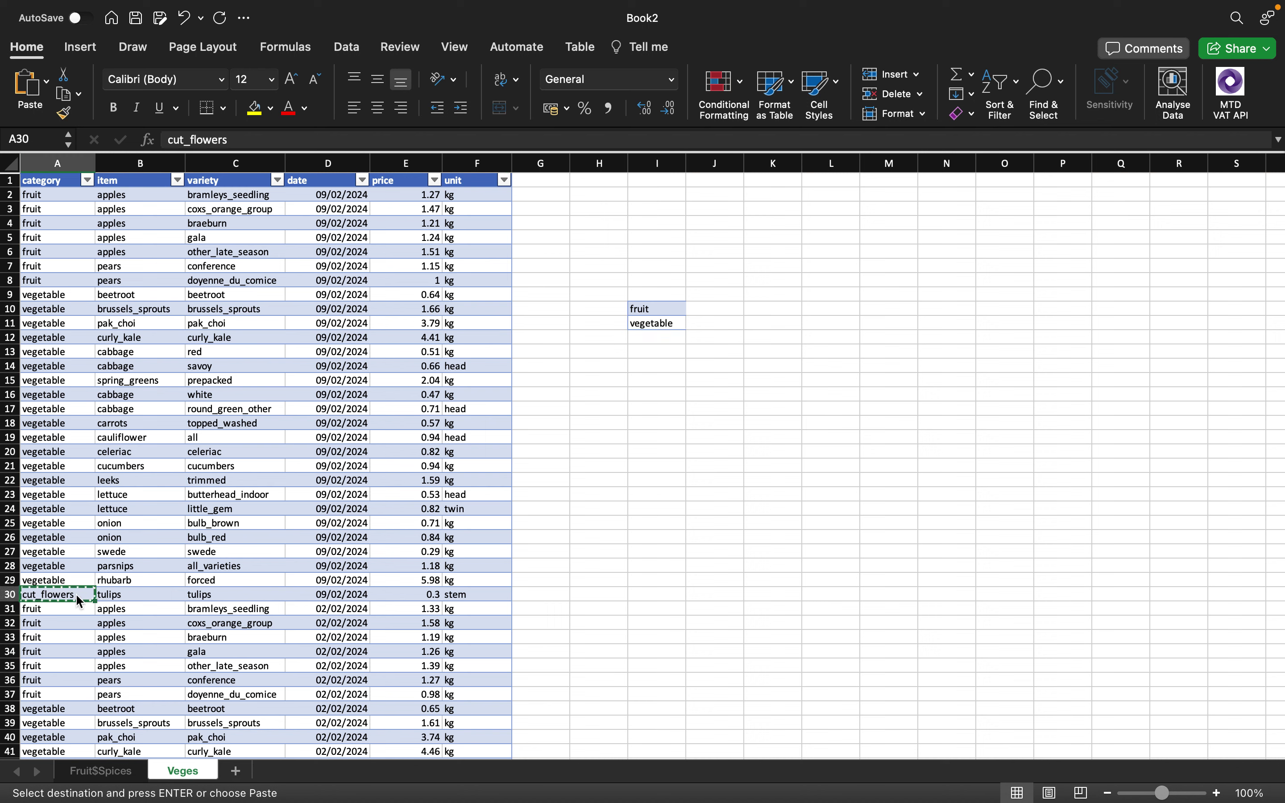
{"action": "left_click", "coordinate": [657, 337]}
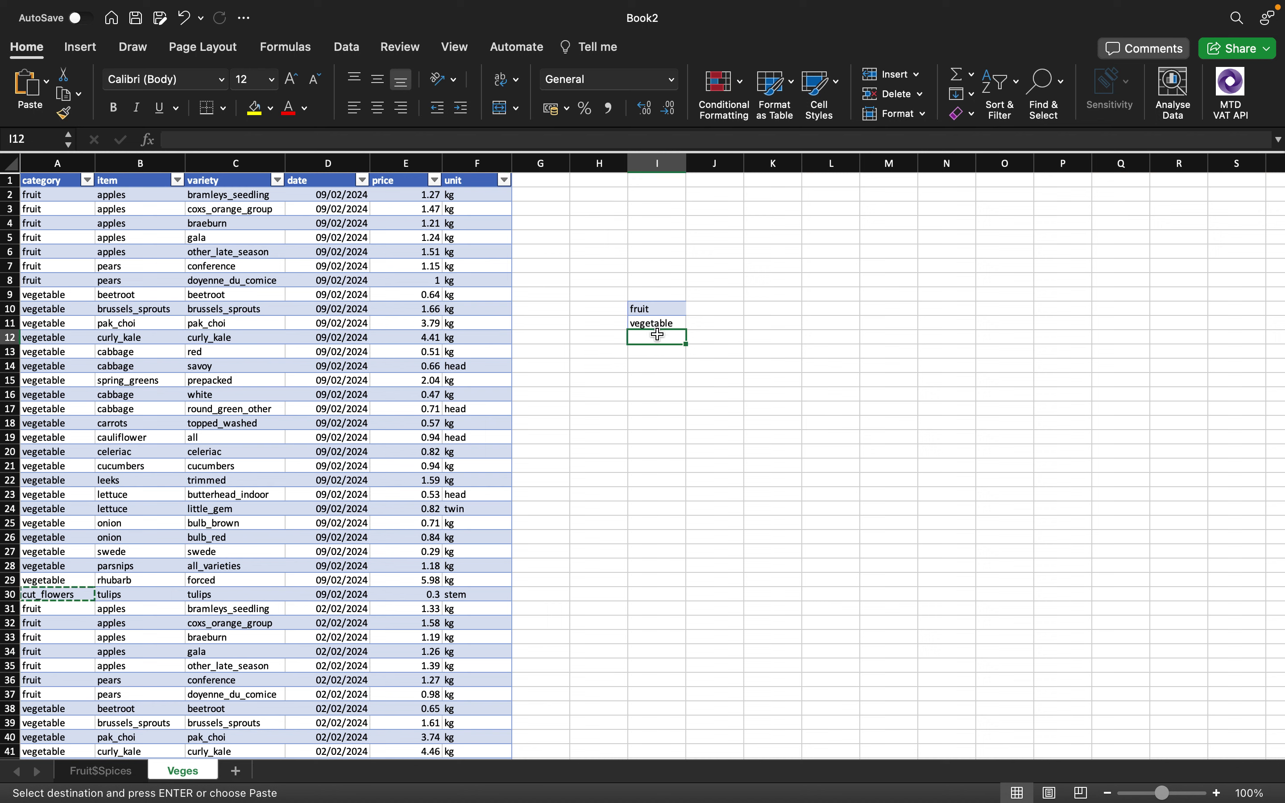
{"action": "key", "text": "super+v"}
Try to find a pot_plants row by unticking pot_plants in the category filter and looking through the table.
{"action": "scroll", "coordinate": [69, 725], "scroll_direction": "down", "scroll_amount": 5}
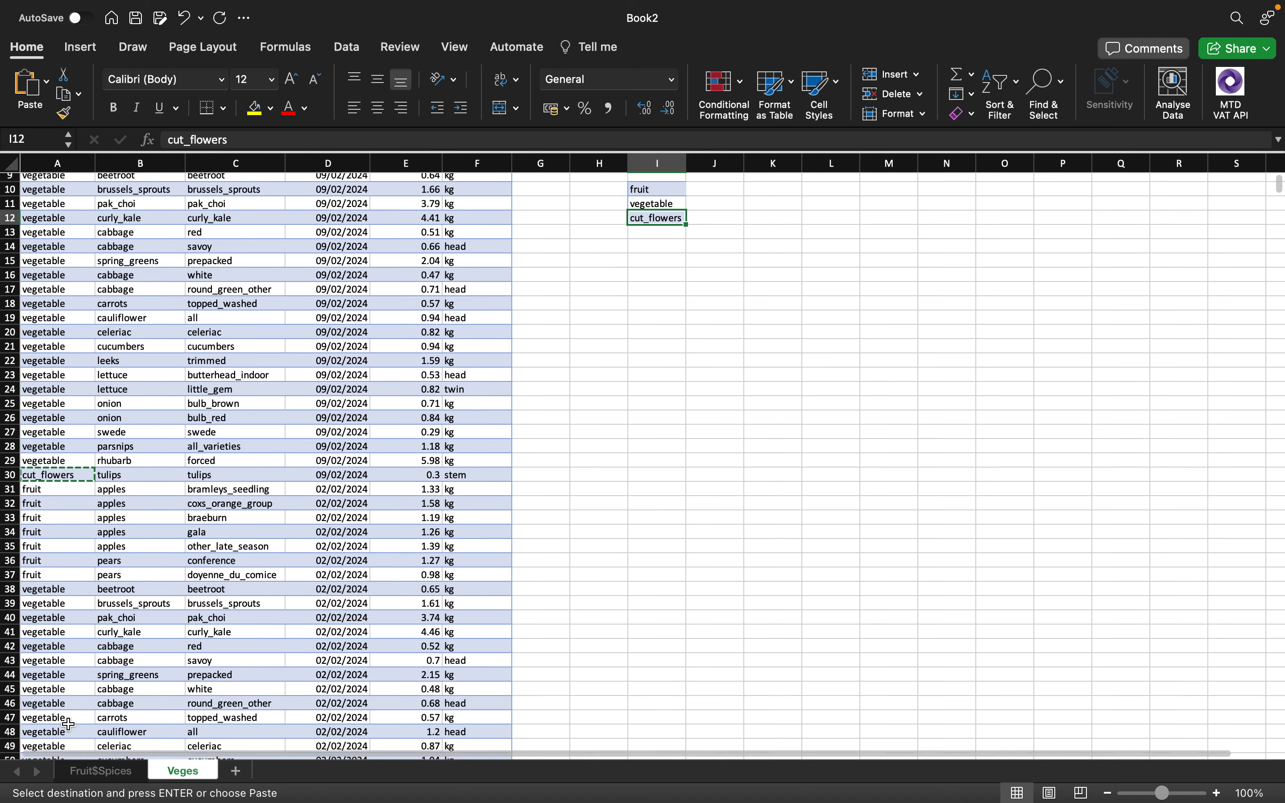
{"action": "scroll", "coordinate": [69, 725], "scroll_direction": "down", "scroll_amount": 12}
{"action": "scroll", "coordinate": [69, 725], "scroll_direction": "up", "scroll_amount": 17}
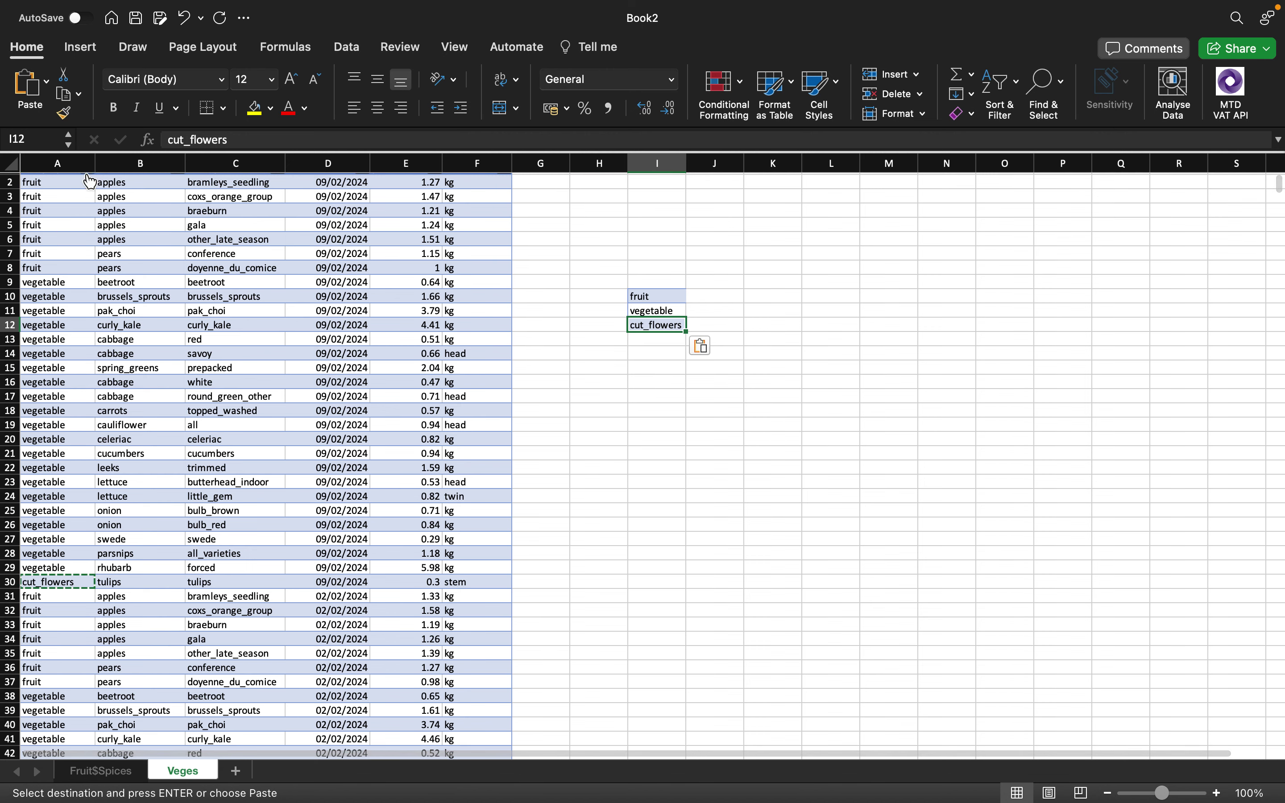
{"action": "scroll", "coordinate": [70, 213], "scroll_direction": "up", "scroll_amount": 1}
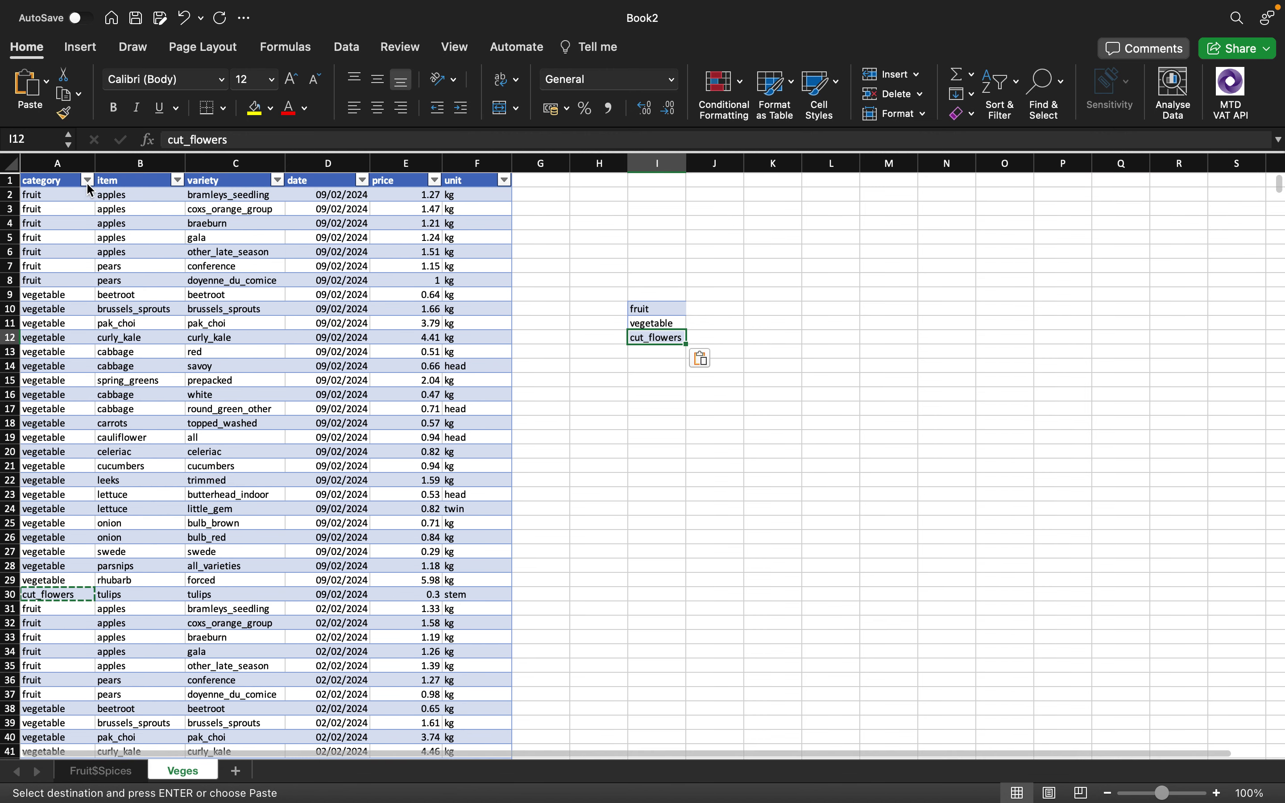
{"action": "left_click", "coordinate": [87, 181]}
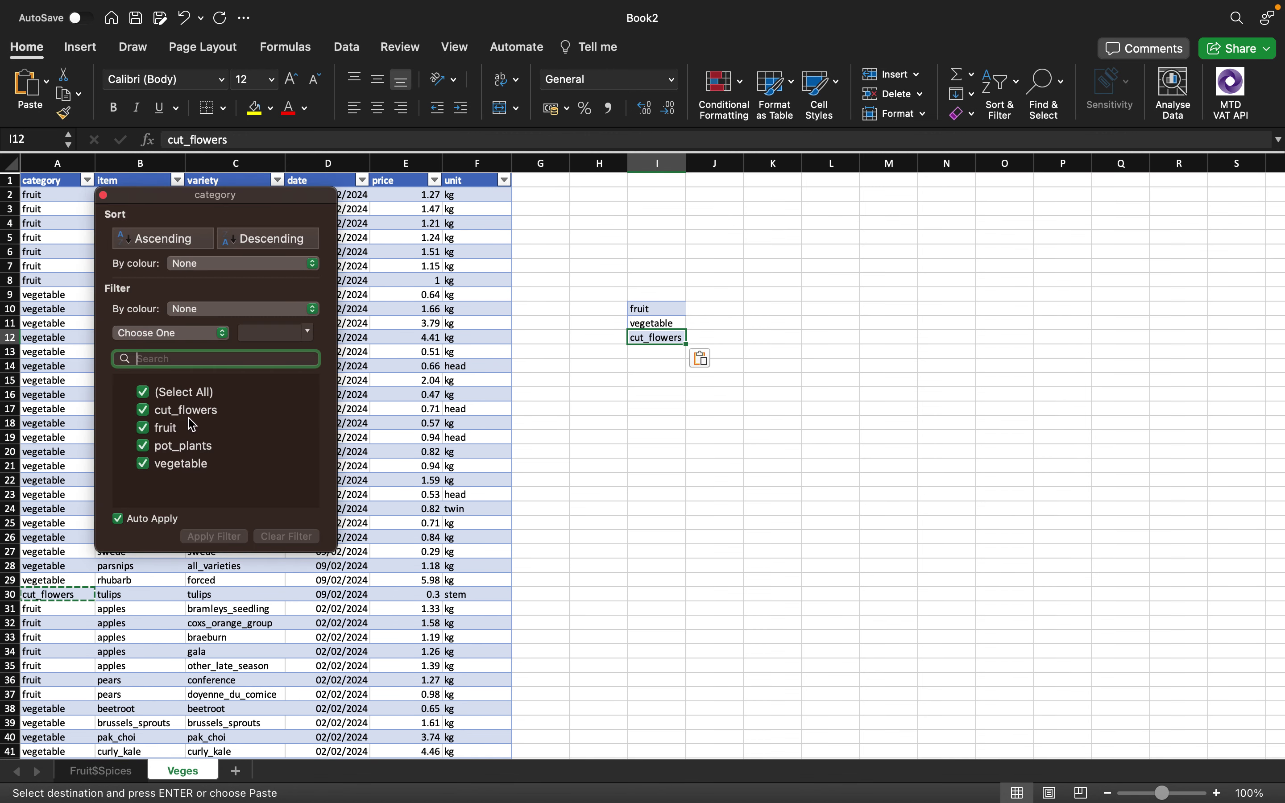
{"action": "left_click", "coordinate": [170, 446]}
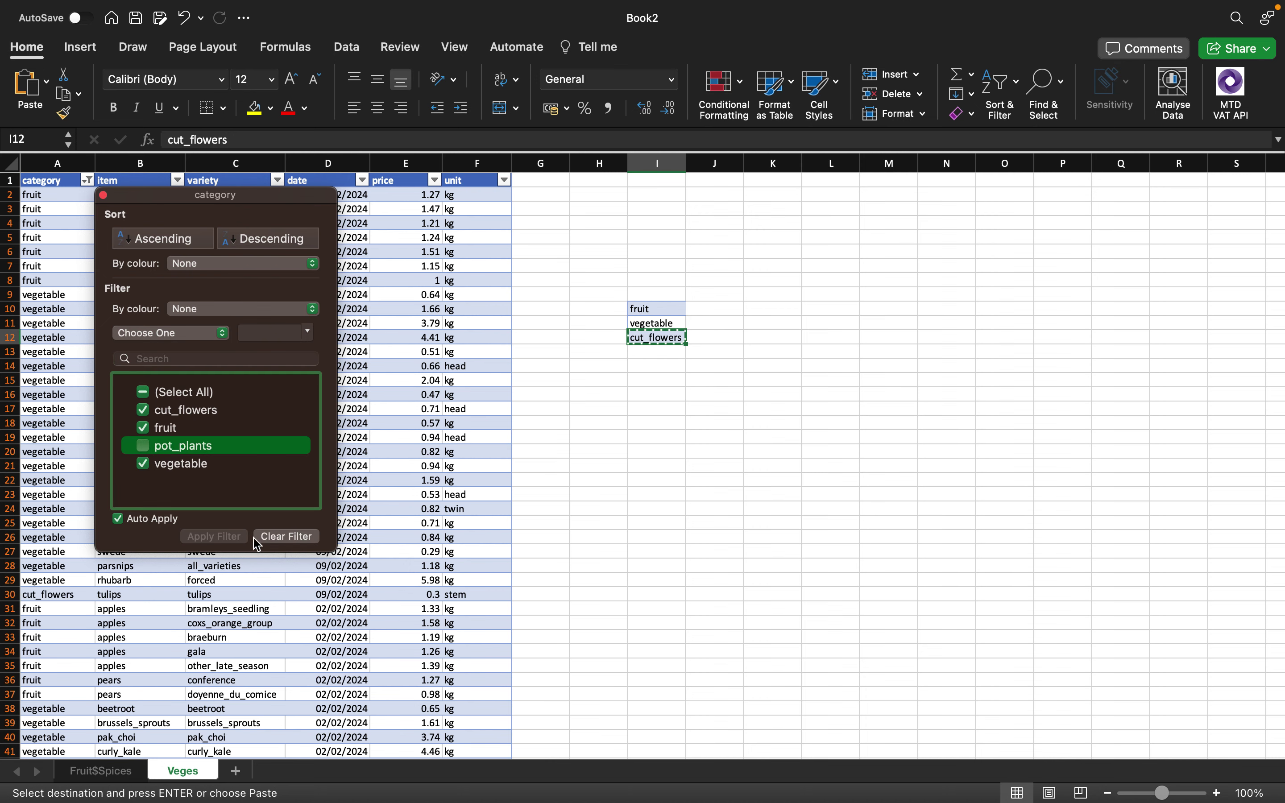
{"action": "left_click", "coordinate": [256, 538]}
{"action": "scroll", "coordinate": [35, 567], "scroll_direction": "down", "scroll_amount": 15}
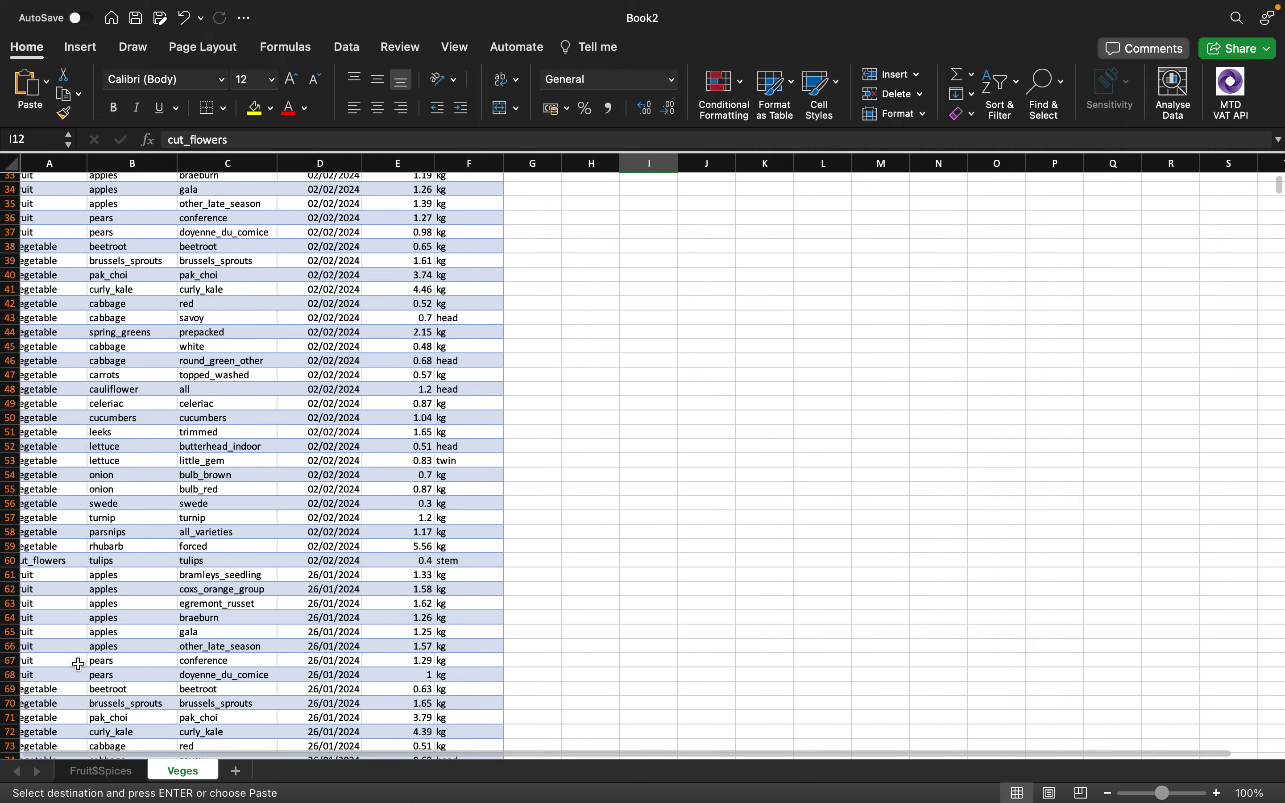
{"action": "scroll", "coordinate": [79, 664], "scroll_direction": "down", "scroll_amount": 15}
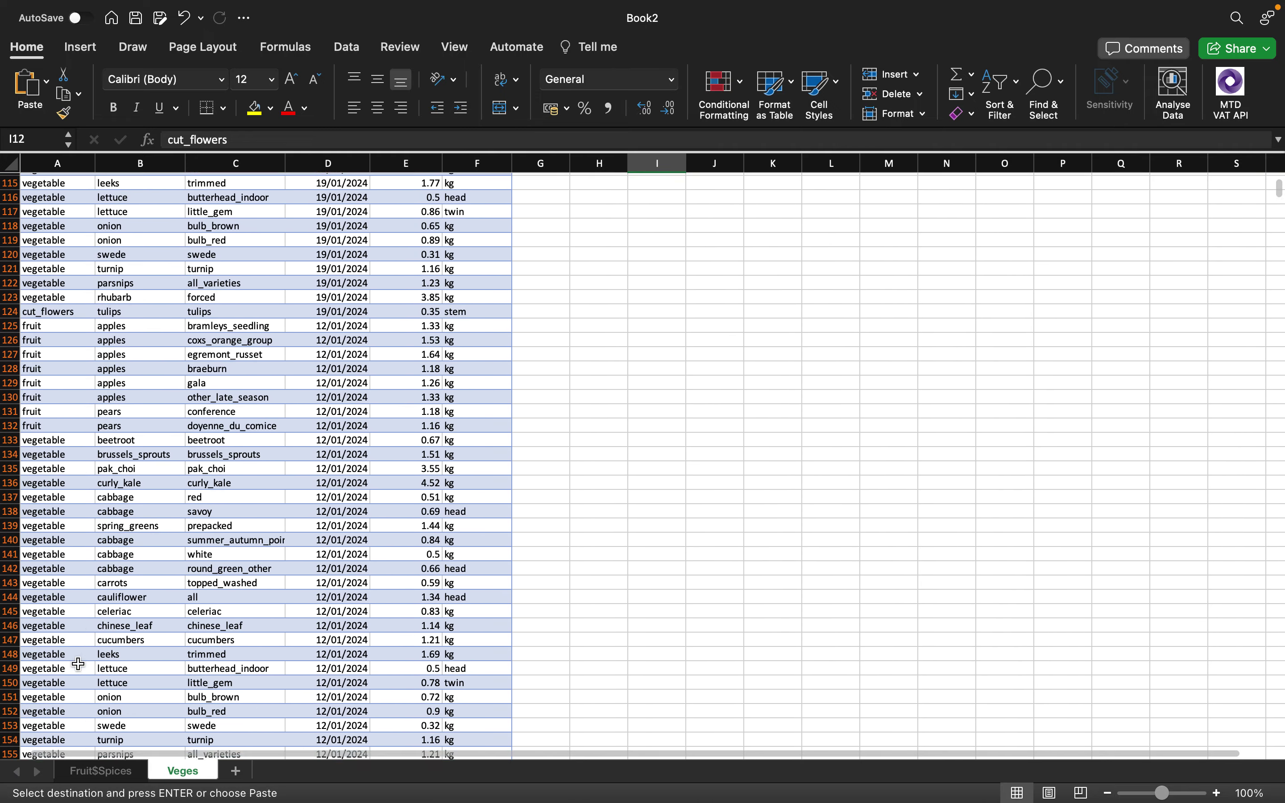
{"action": "scroll", "coordinate": [79, 664], "scroll_direction": "down", "scroll_amount": 14}
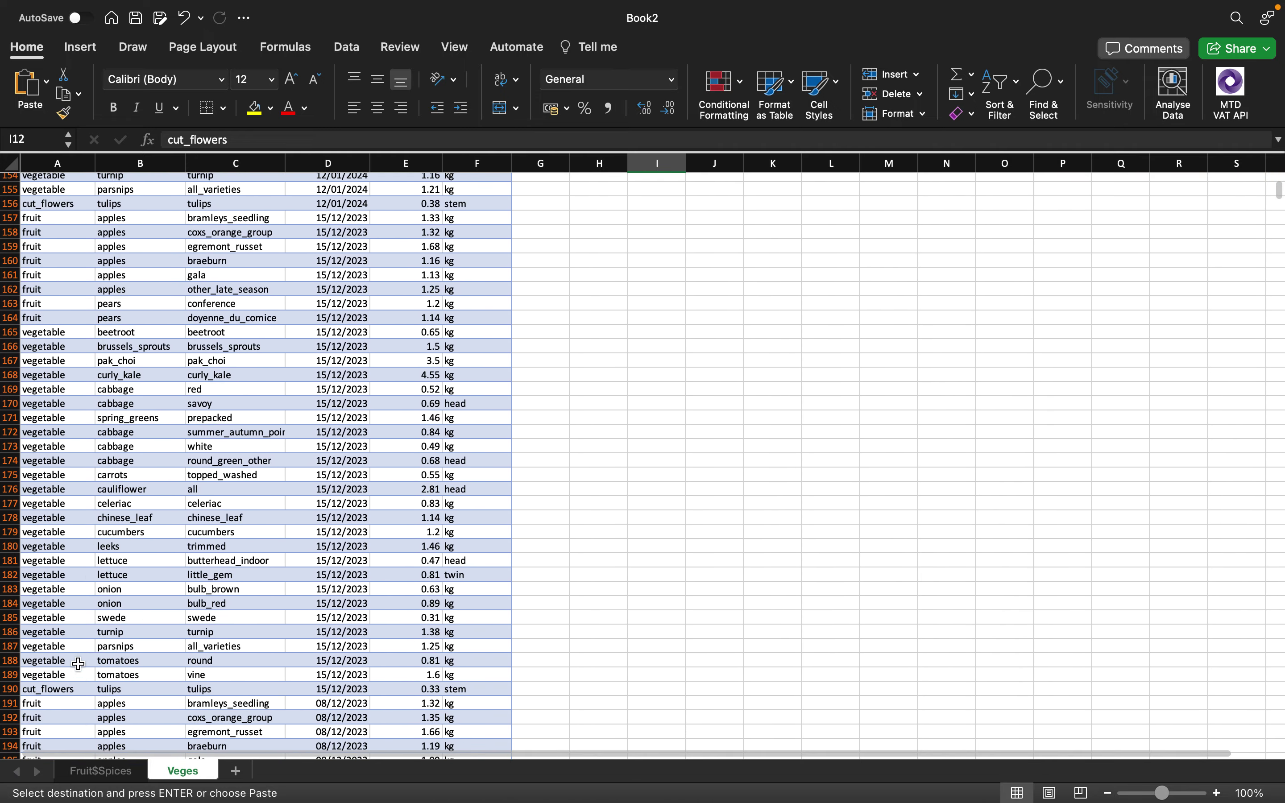
{"action": "scroll", "coordinate": [78, 664], "scroll_direction": "down", "scroll_amount": 9}
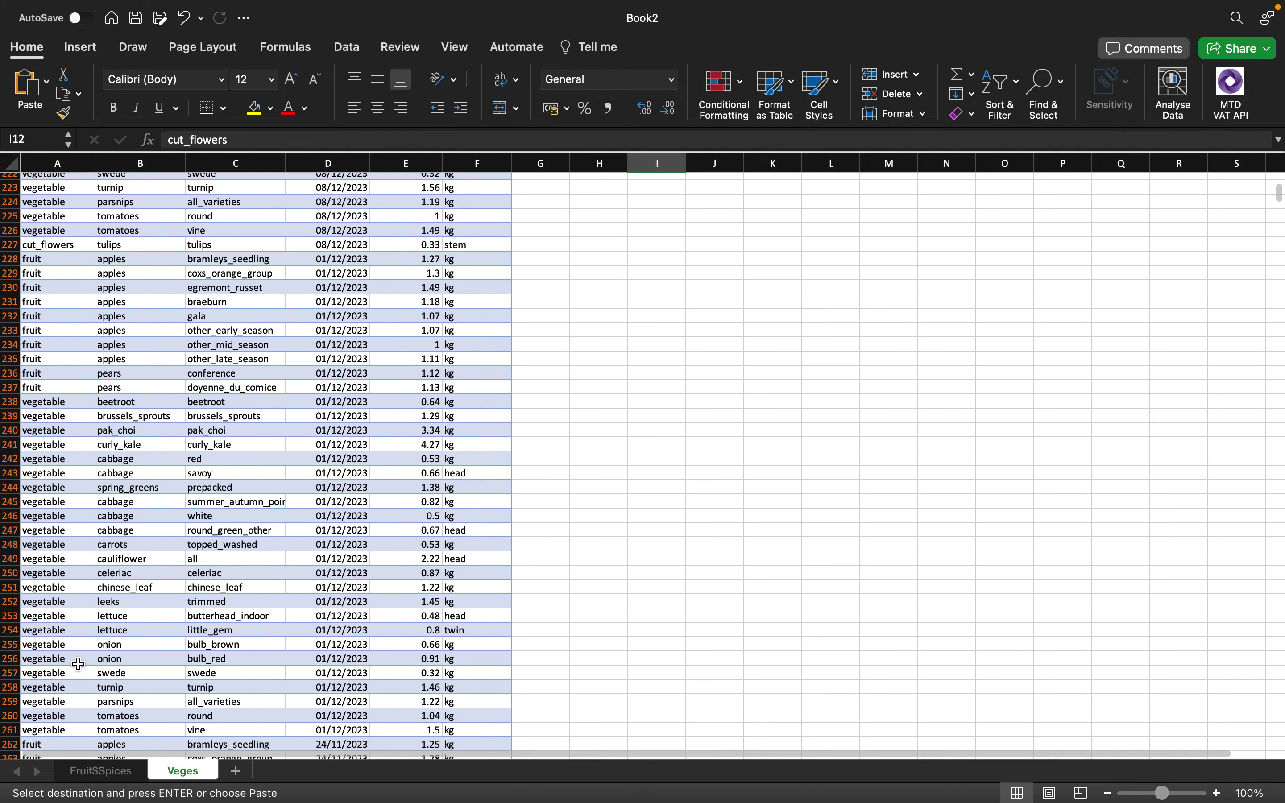
{"action": "scroll", "coordinate": [79, 664], "scroll_direction": "down", "scroll_amount": 18}
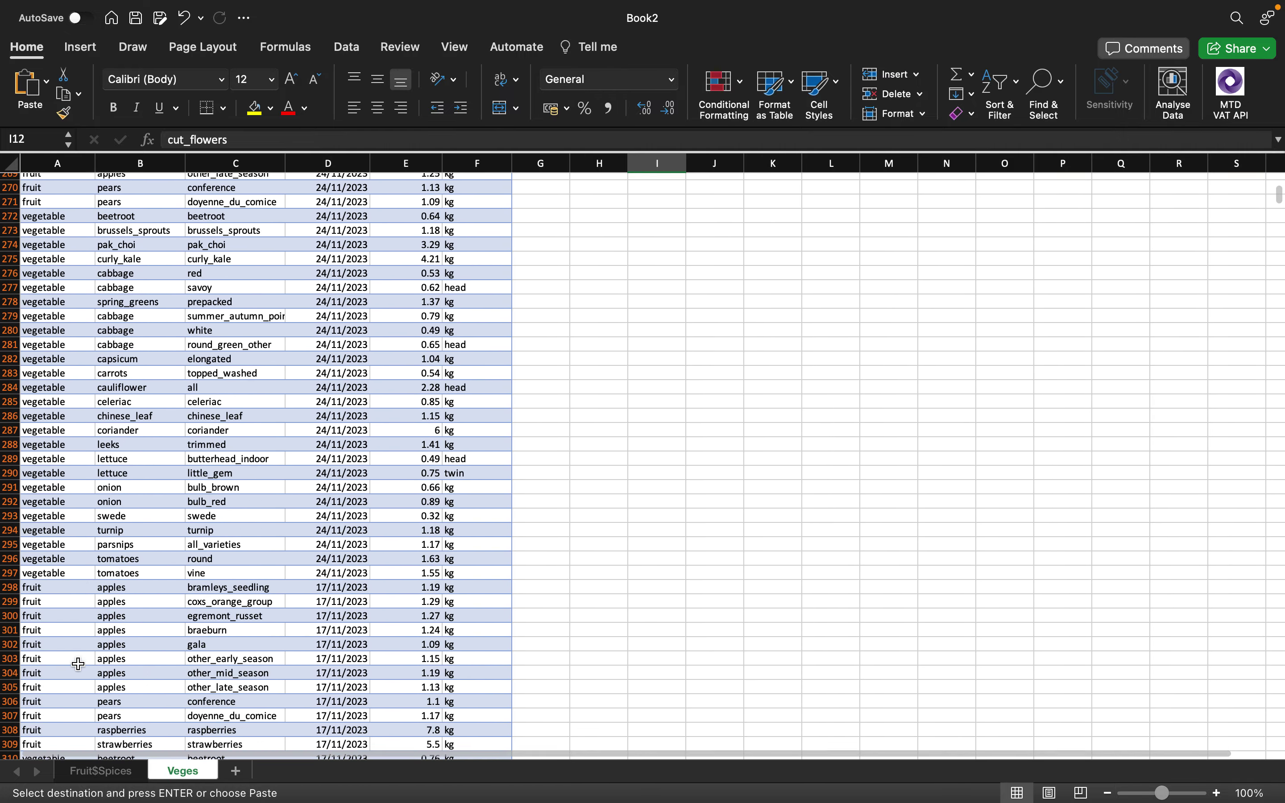
{"action": "scroll", "coordinate": [78, 664], "scroll_direction": "down", "scroll_amount": 20}
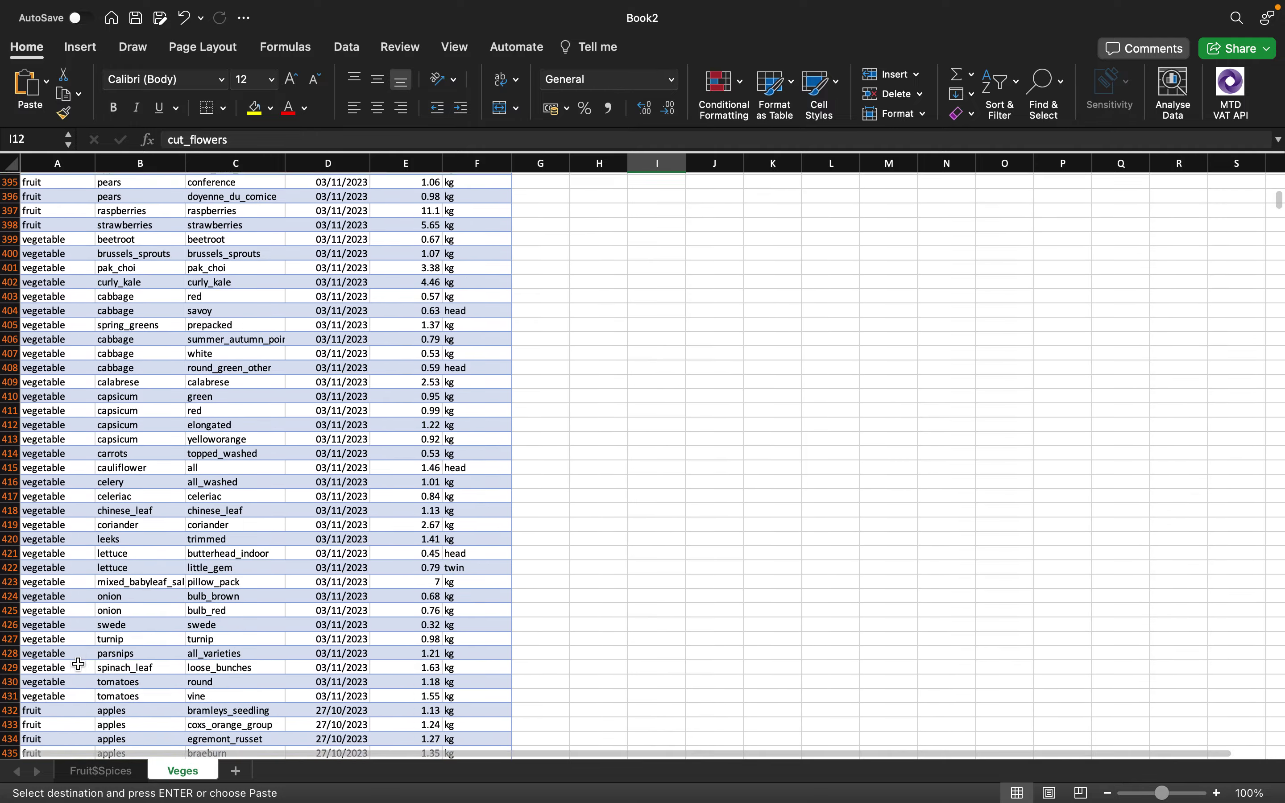
{"action": "scroll", "coordinate": [78, 664], "scroll_direction": "up", "scroll_amount": 20}
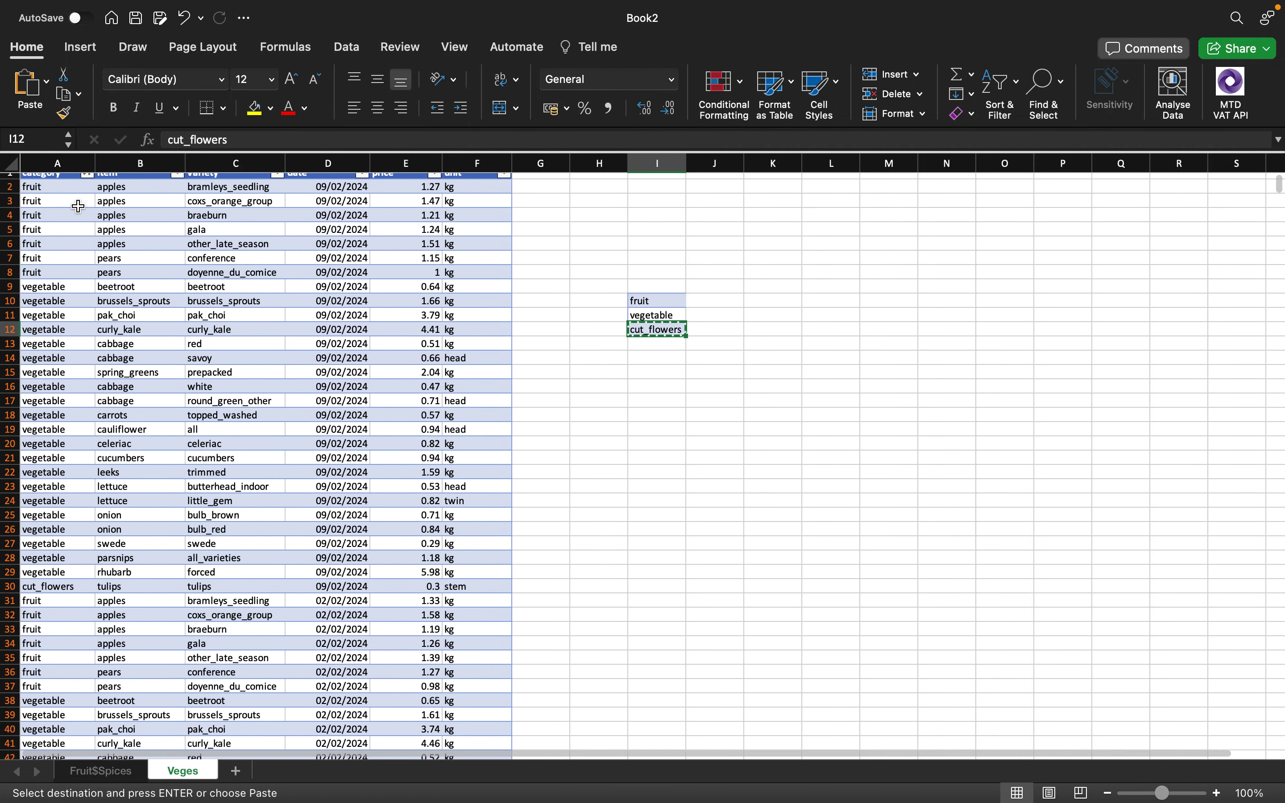
Filter the category column to show only pot_plants and copy one of the pot_plants category cells.
{"action": "scroll", "coordinate": [79, 200], "scroll_direction": "right", "scroll_amount": 1}
{"action": "left_click", "coordinate": [83, 182]}
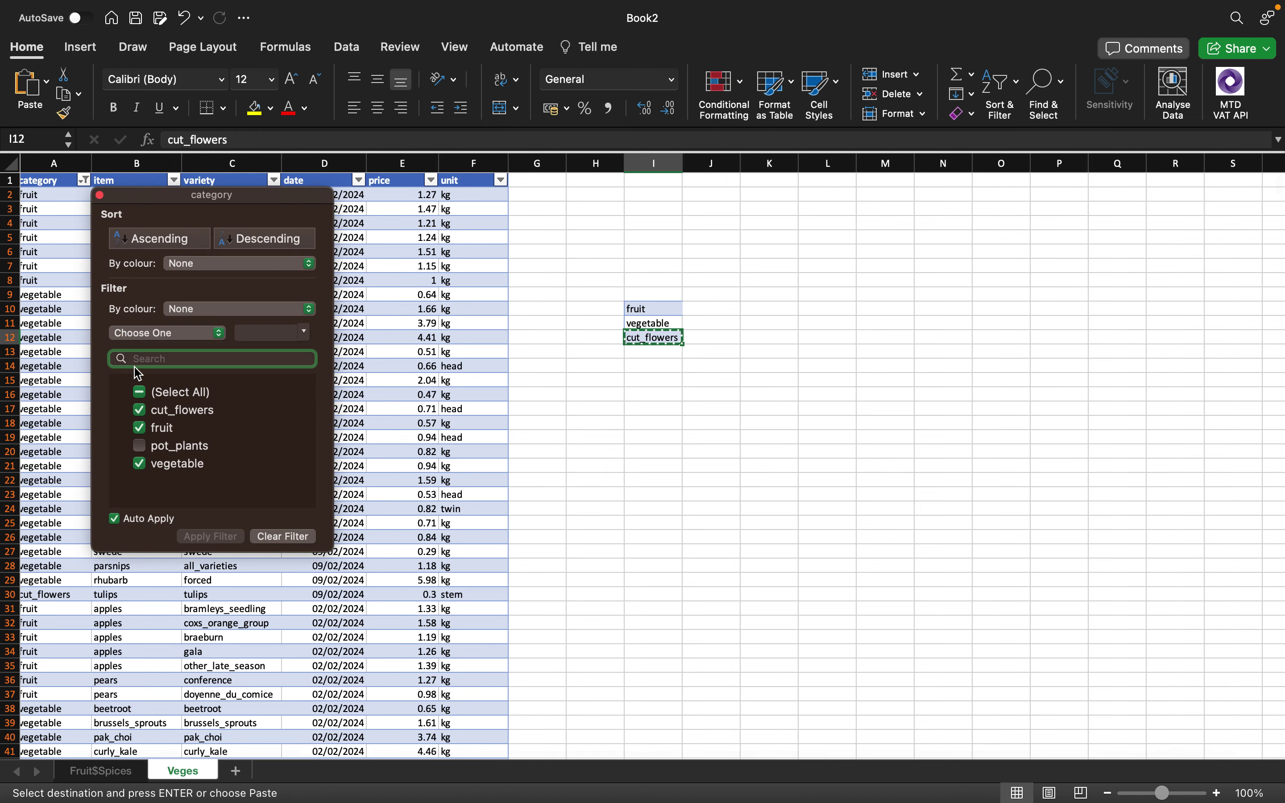
{"action": "left_click", "coordinate": [140, 393]}
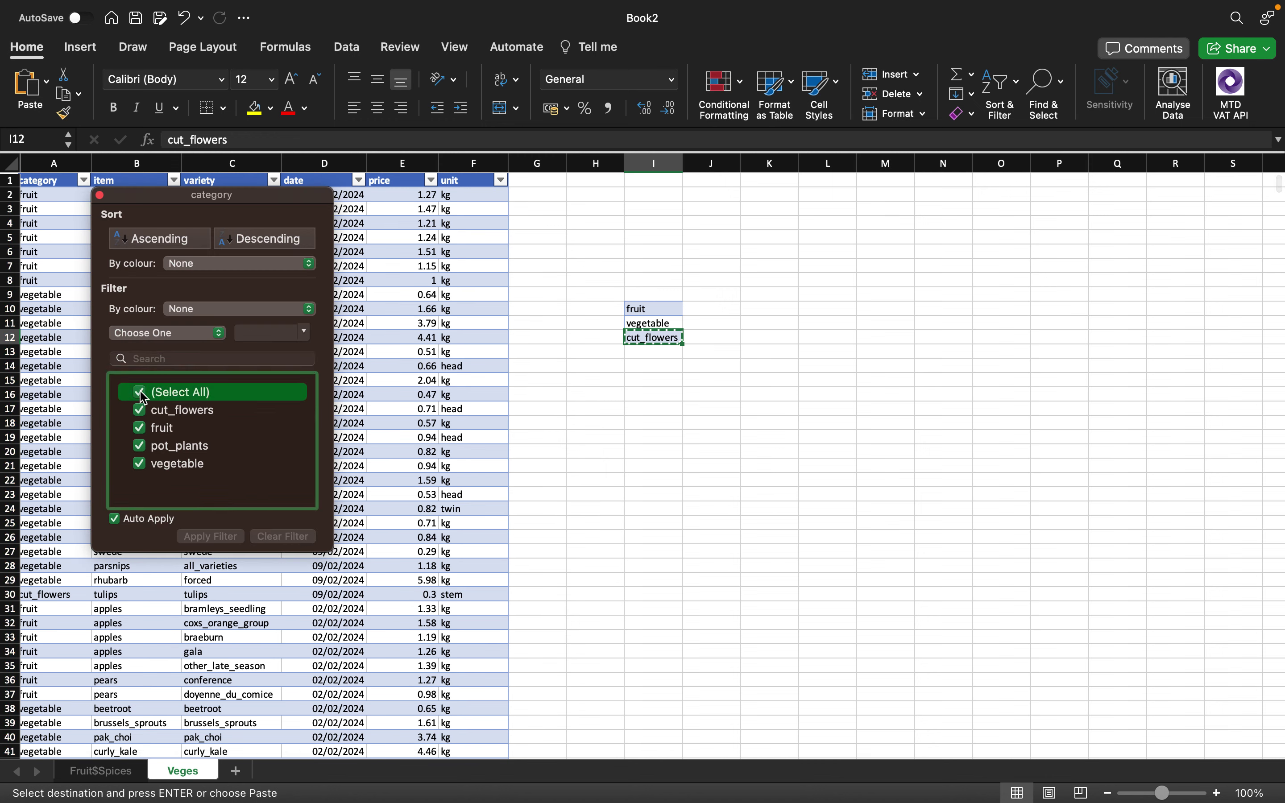
{"action": "left_click", "coordinate": [140, 393]}
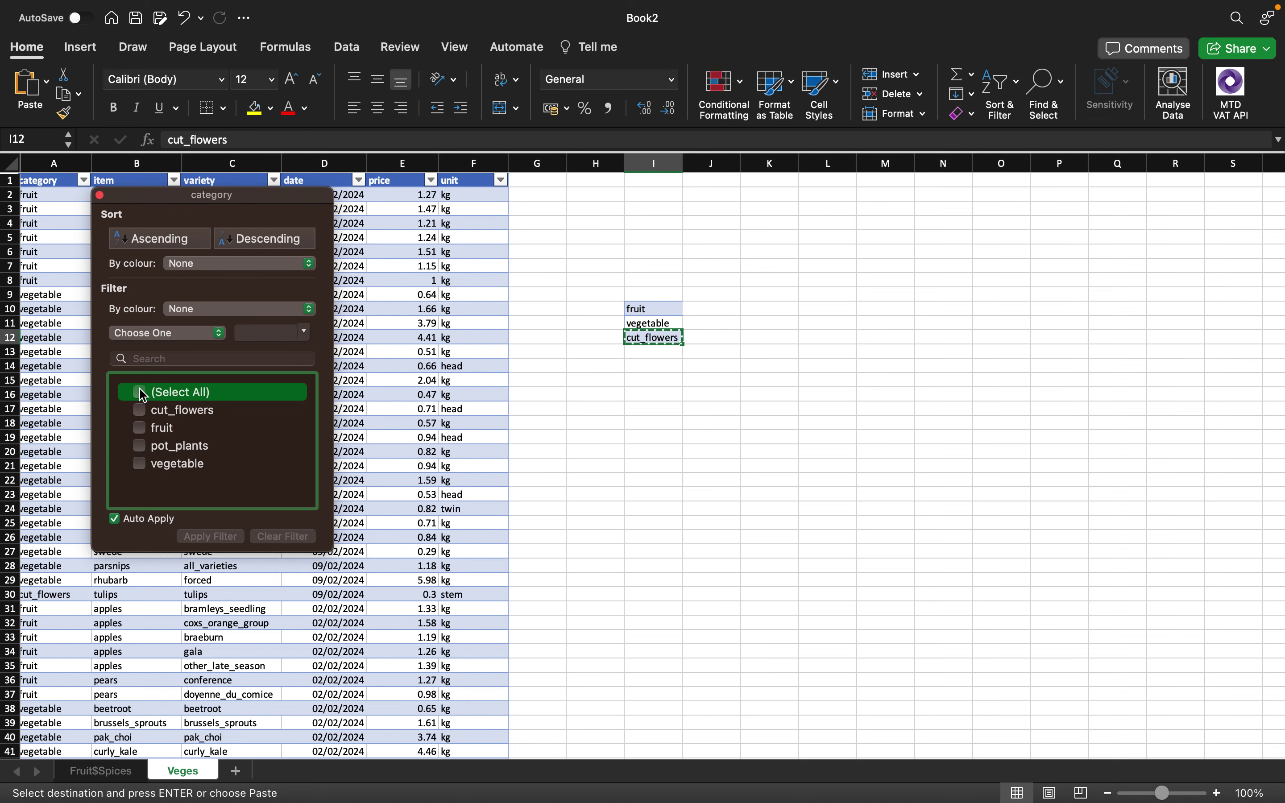
{"action": "left_click", "coordinate": [145, 447]}
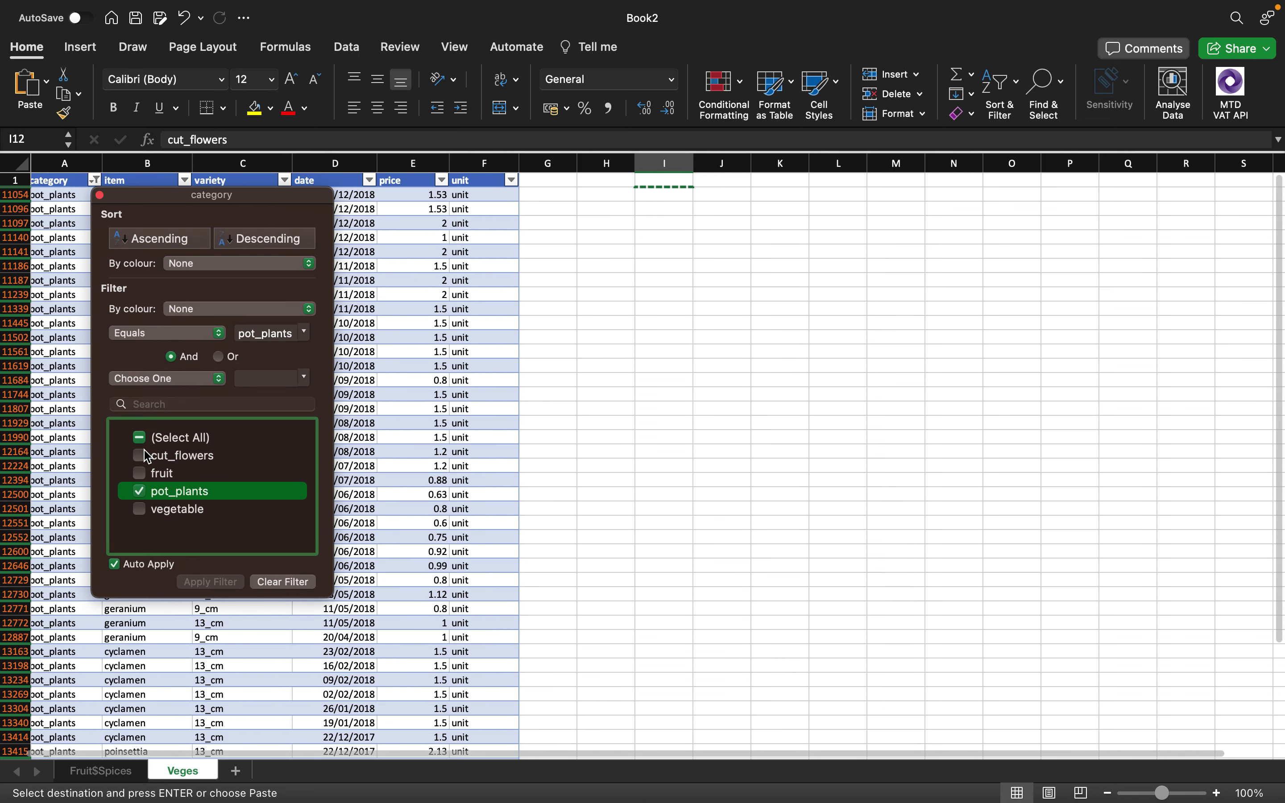
{"action": "left_click", "coordinate": [388, 611]}
{"action": "left_click", "coordinate": [72, 224]}
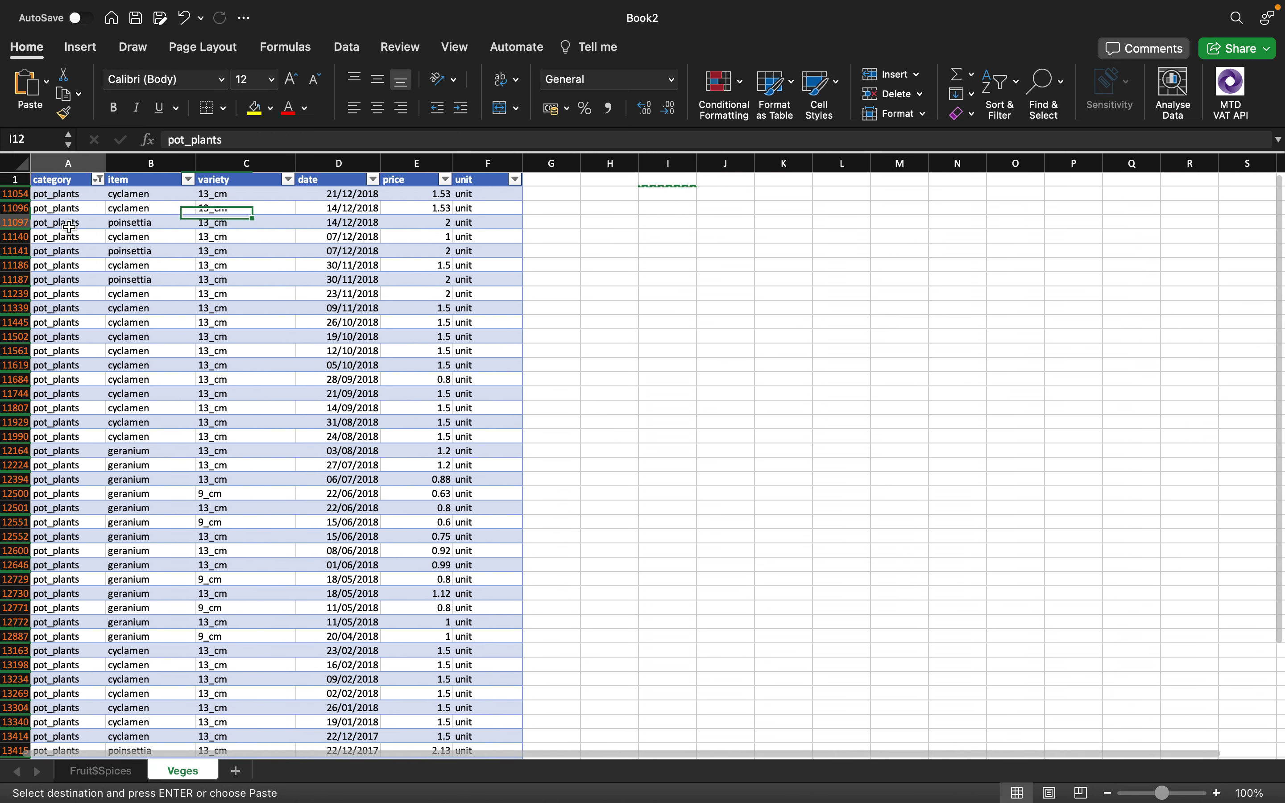
{"action": "key", "text": "cmd+c"}
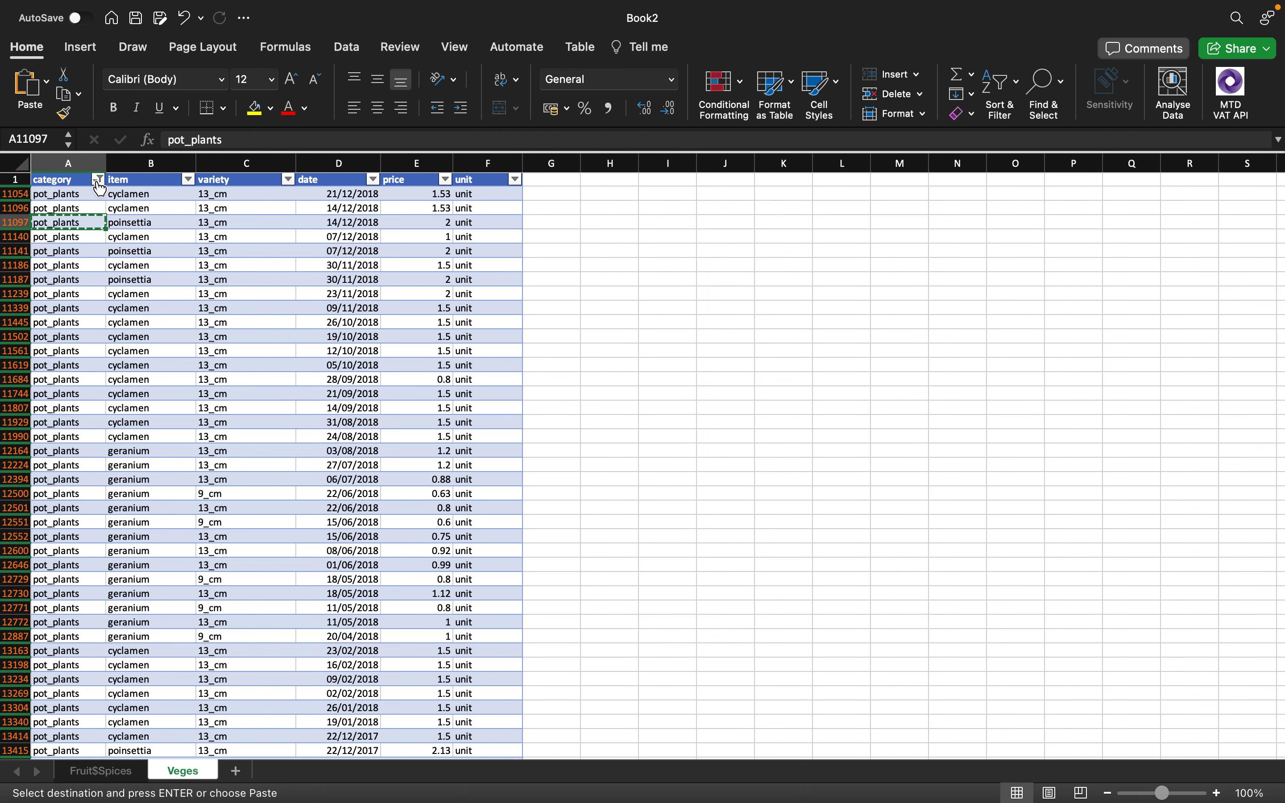
Select all categories in the category filter again and paste the copied pot_plants value into cell I13.
{"action": "left_click", "coordinate": [98, 179]}
{"action": "left_click", "coordinate": [154, 437]}
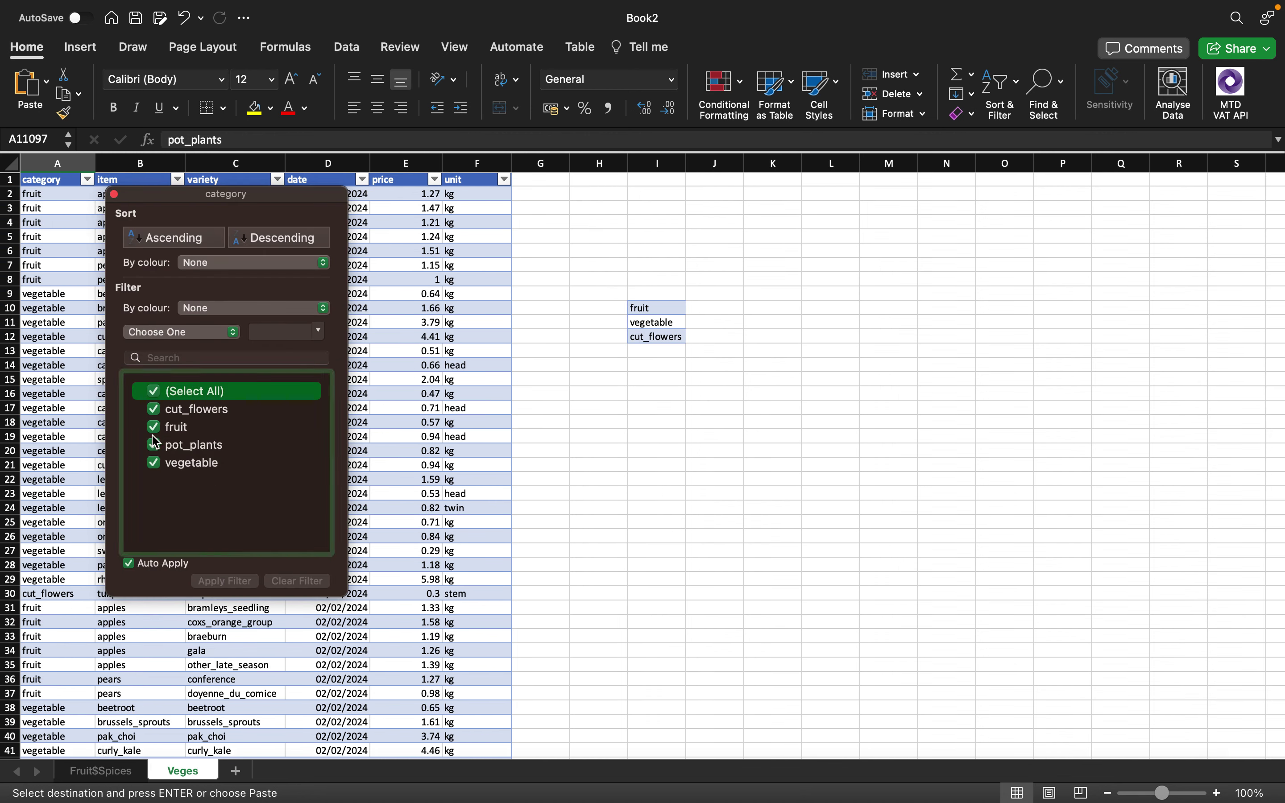
{"action": "left_click", "coordinate": [635, 399]}
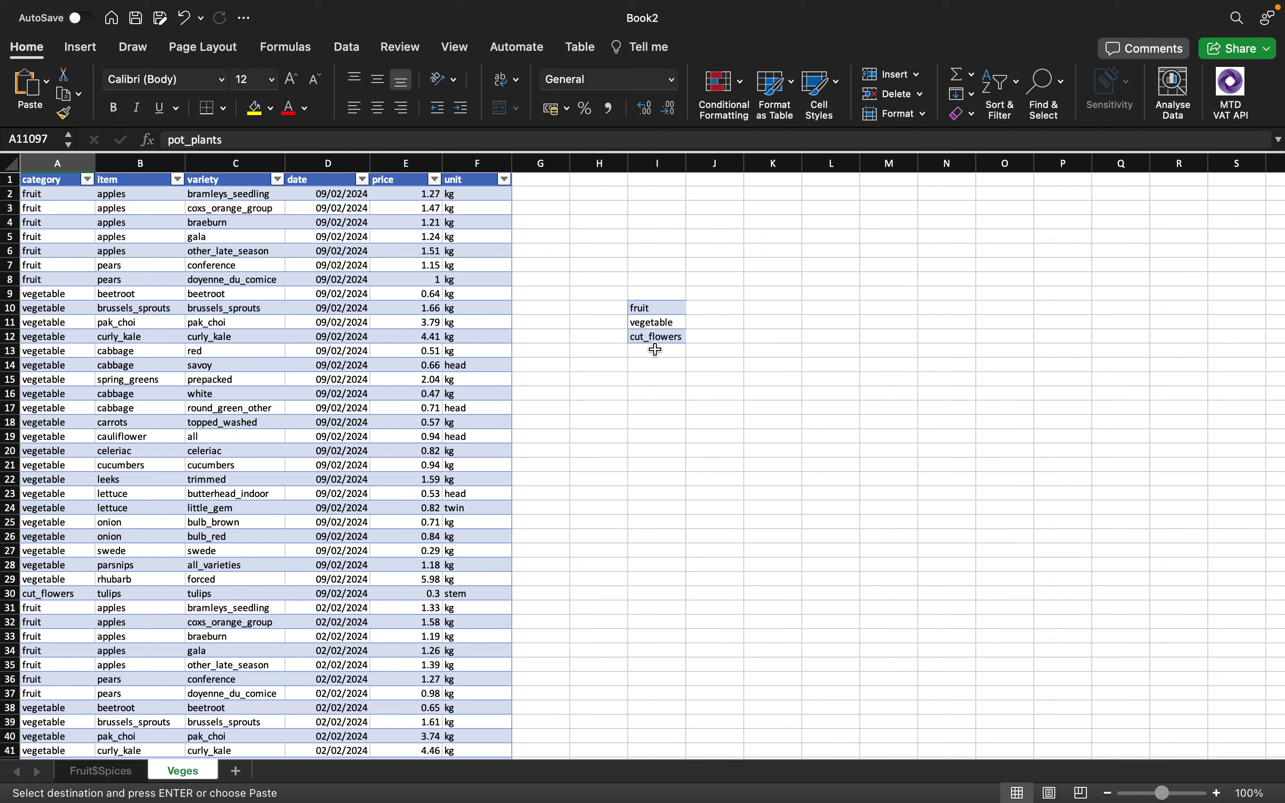
{"action": "left_click", "coordinate": [657, 350]}
{"action": "key", "text": "super+v"}
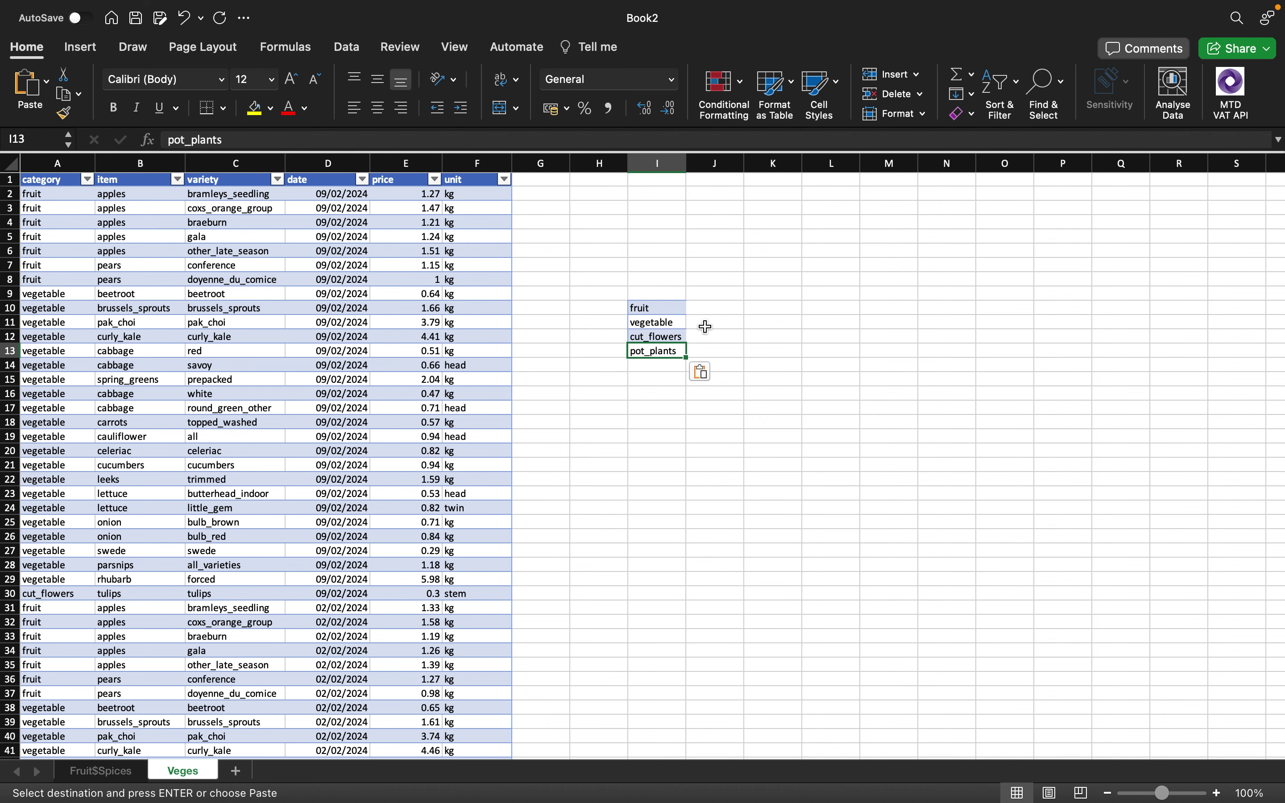
Add the headers Count in cell J9 and Price in cell K9 beside the category list.
{"action": "left_click", "coordinate": [717, 308]}
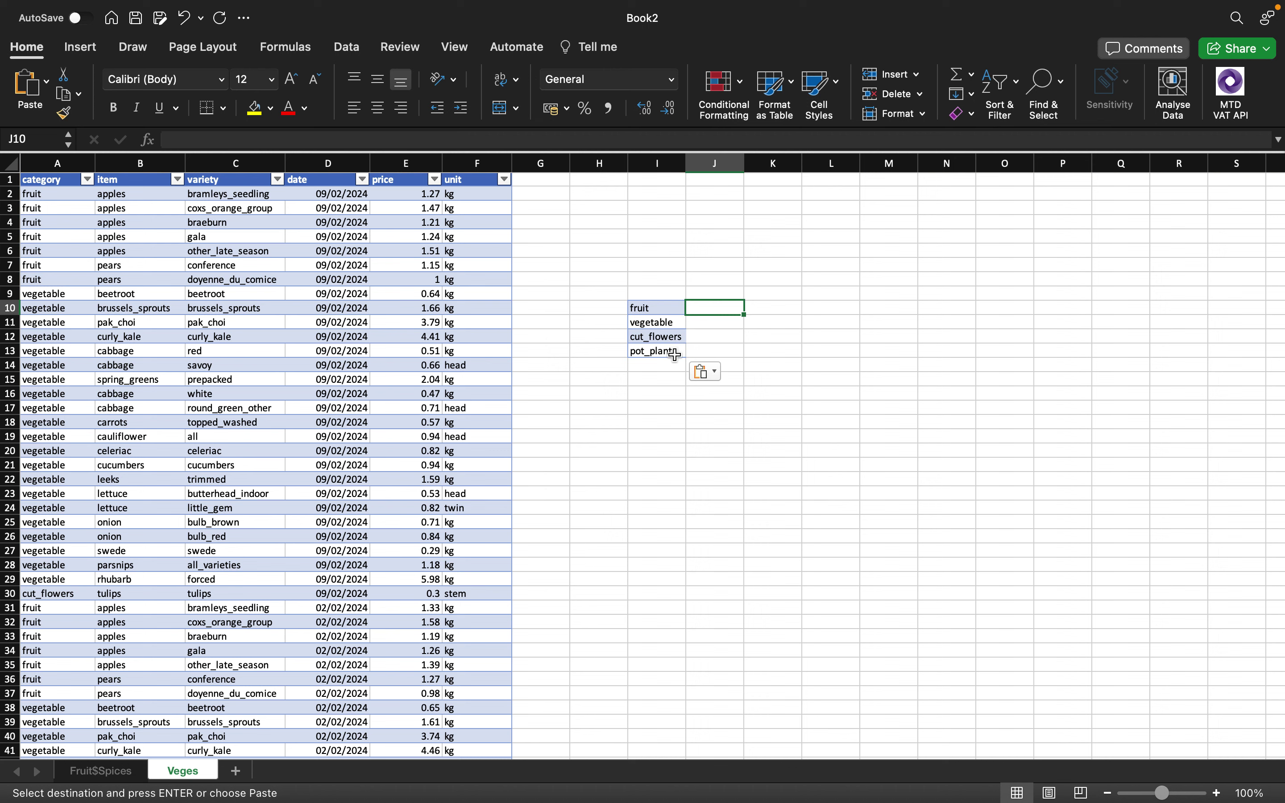
{"action": "left_click", "coordinate": [716, 292]}
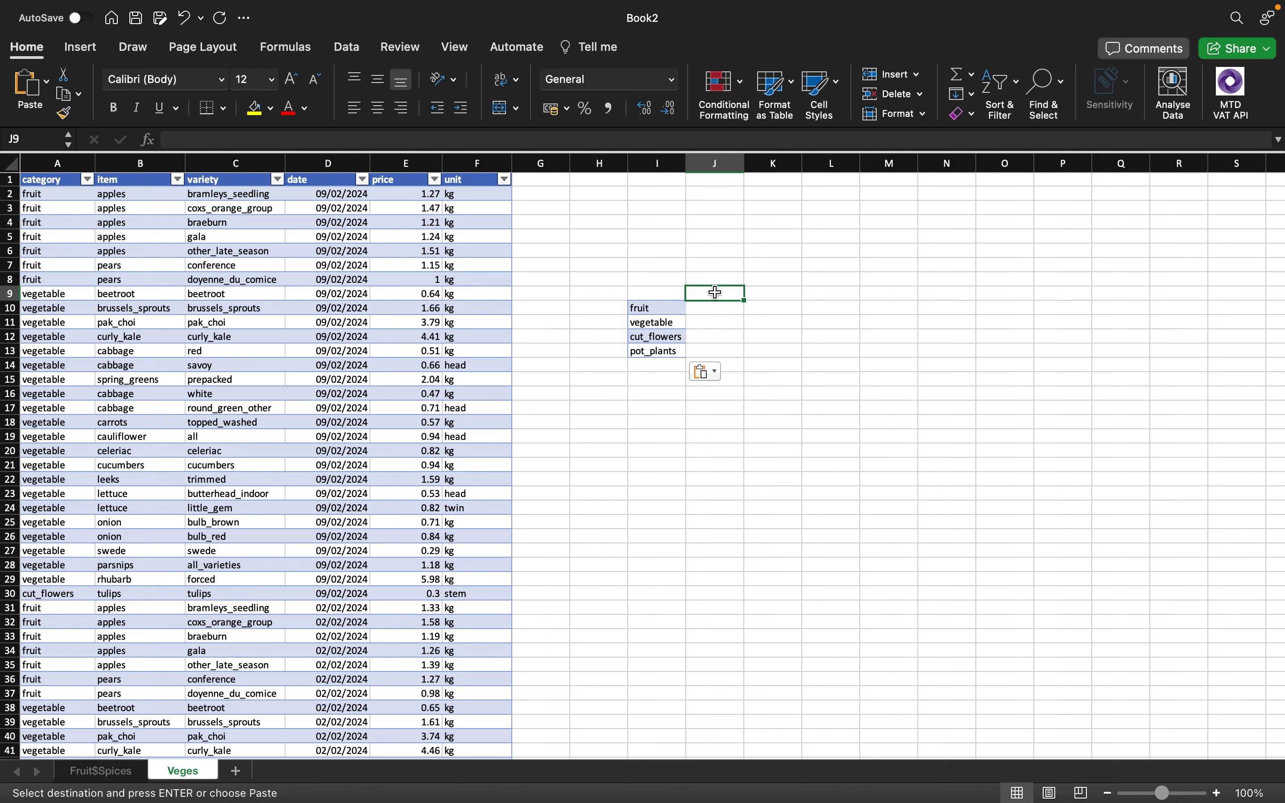
{"action": "type", "text": "Count"}
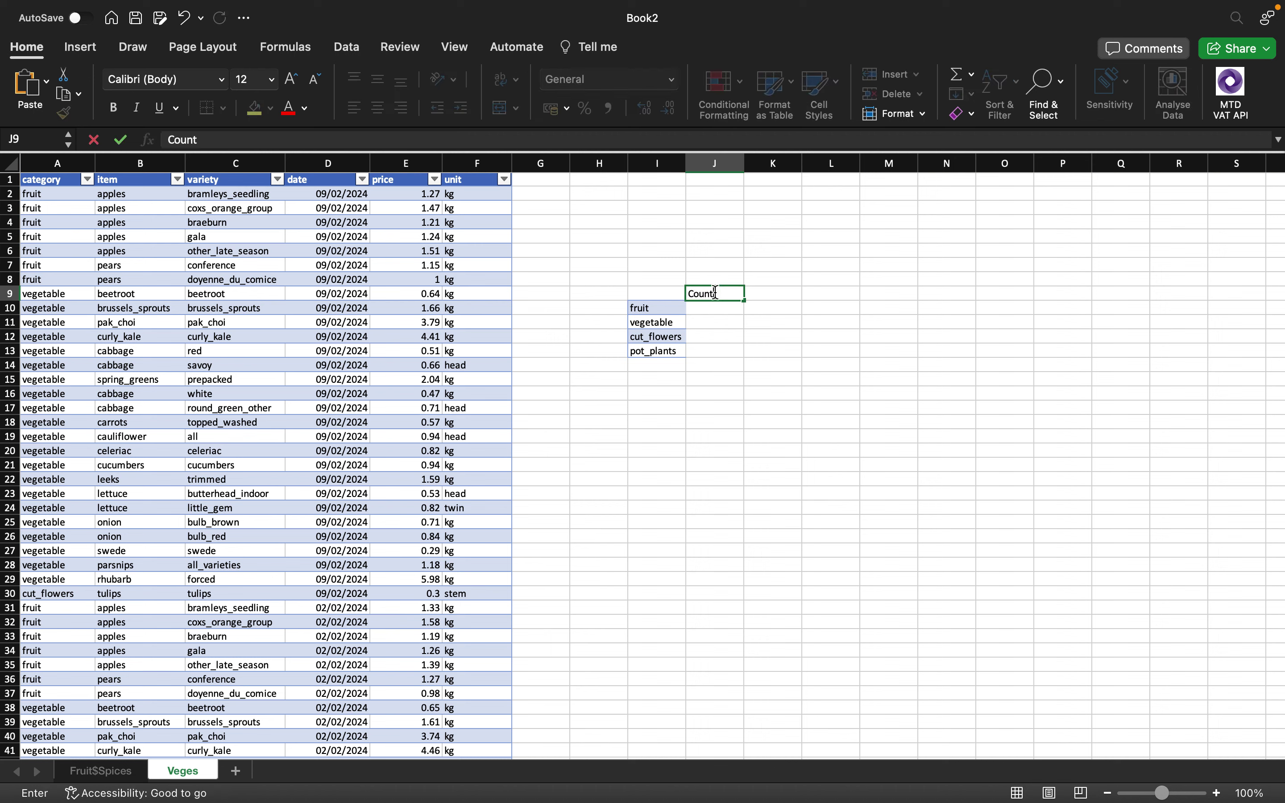
{"action": "left_click", "coordinate": [788, 296]}
{"action": "type", "text": "Pr"}
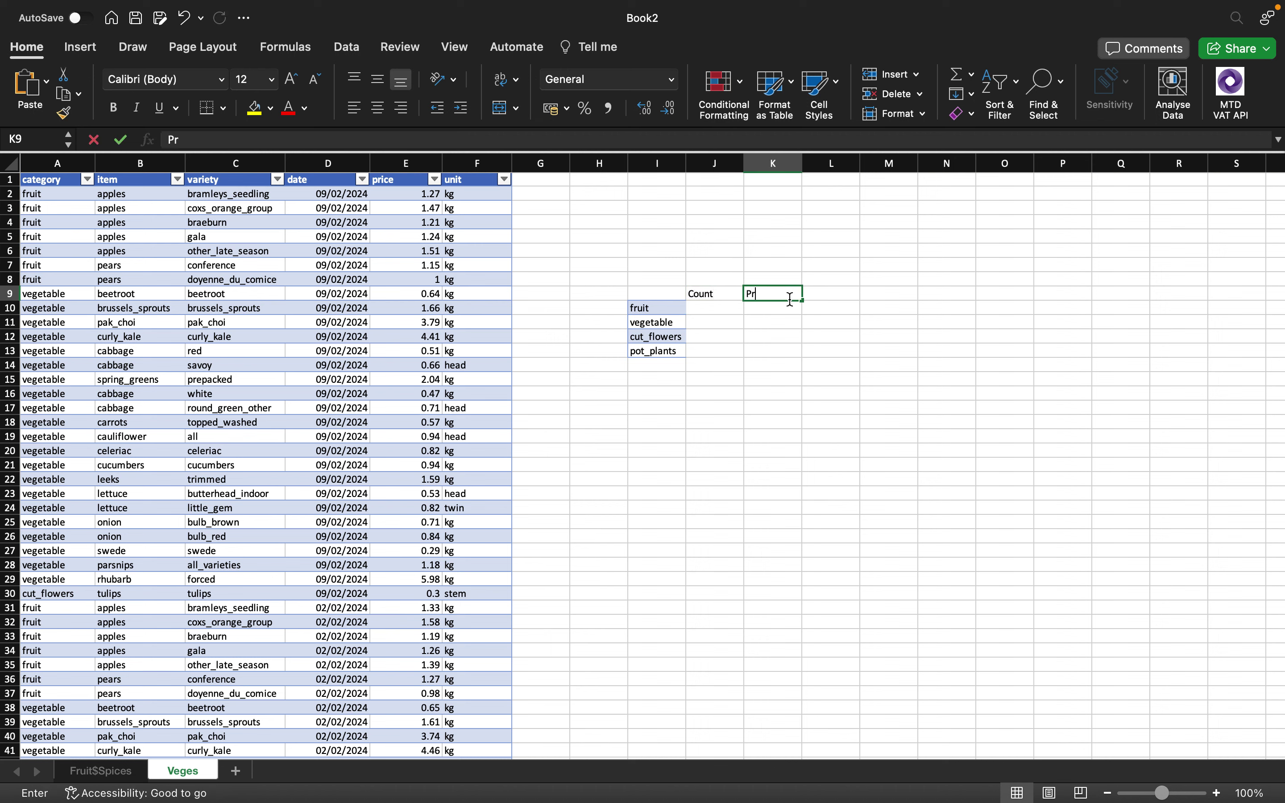
{"action": "type", "text": "ice"}
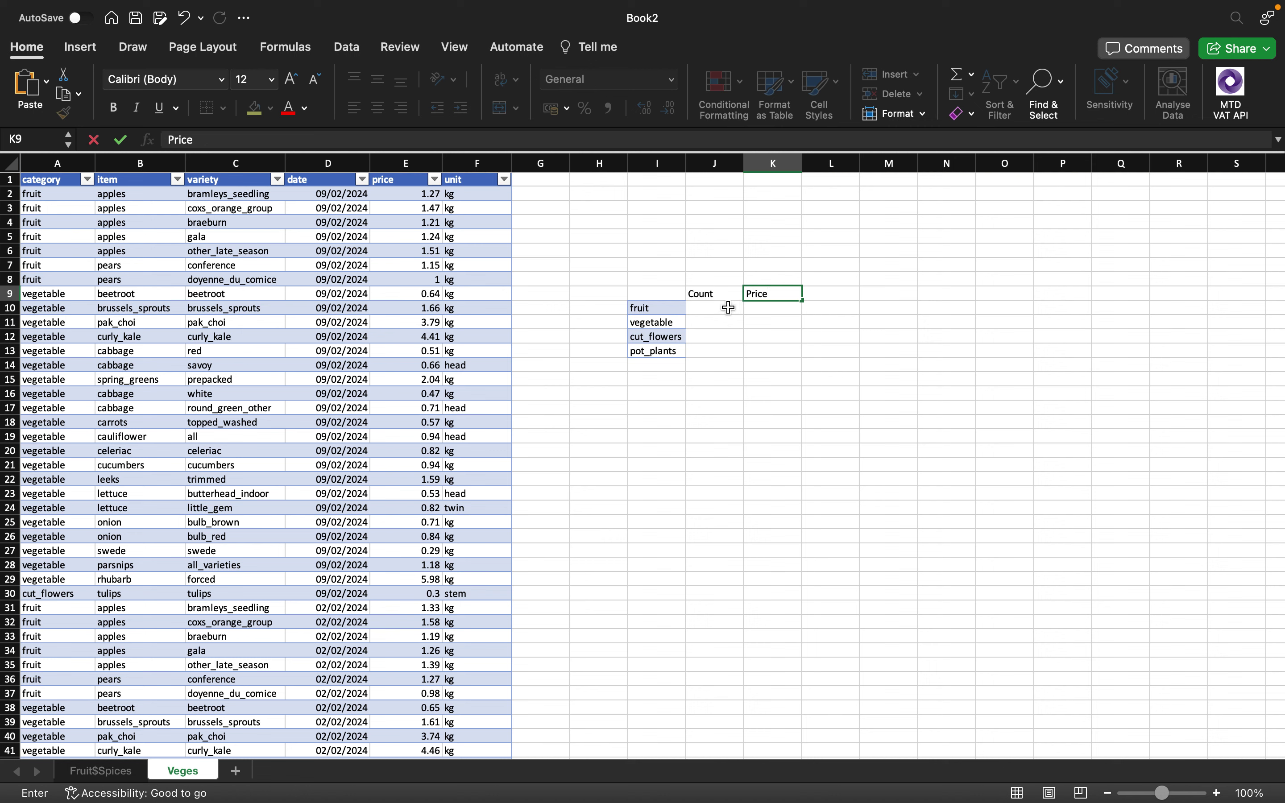
Enter the formula =COUNTIF(A:A,I10) in cell J10 to count the fruit rows in the category column.
{"action": "left_click", "coordinate": [719, 307]}
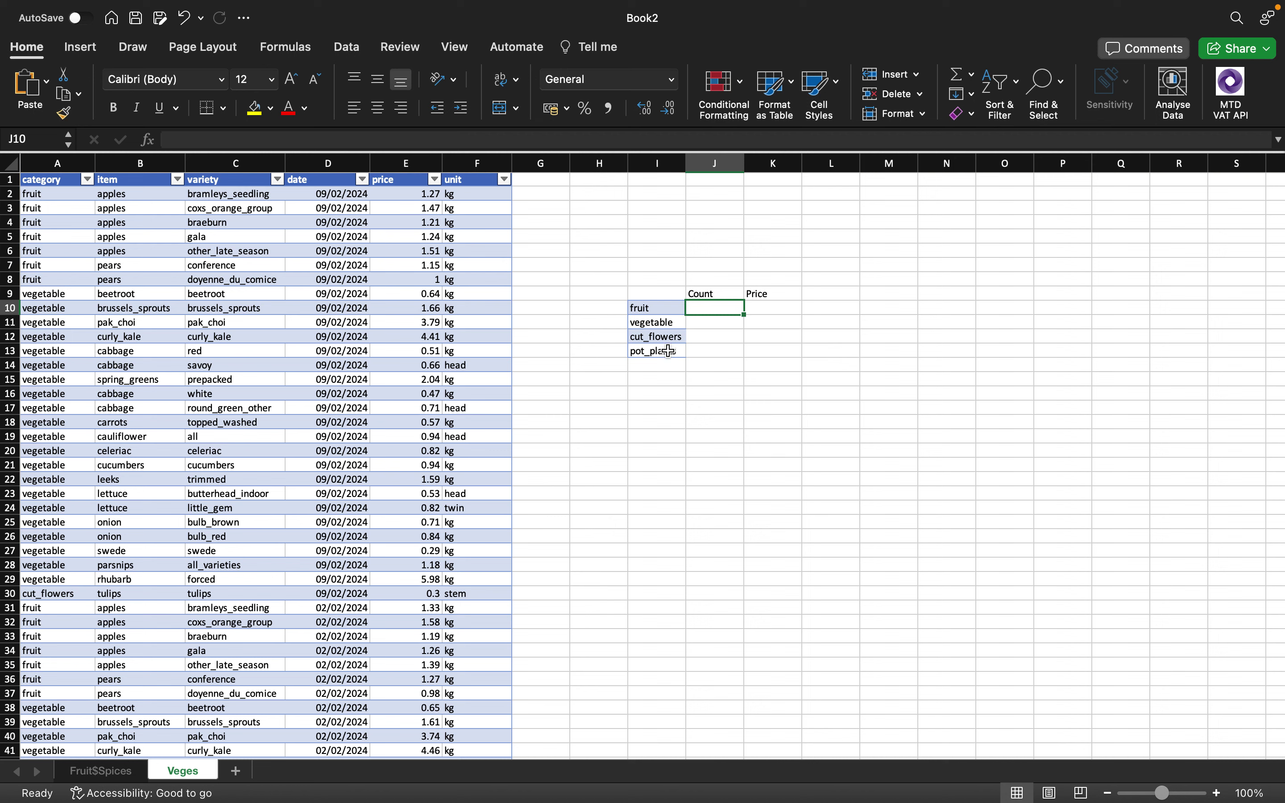
{"action": "type", "text": "="}
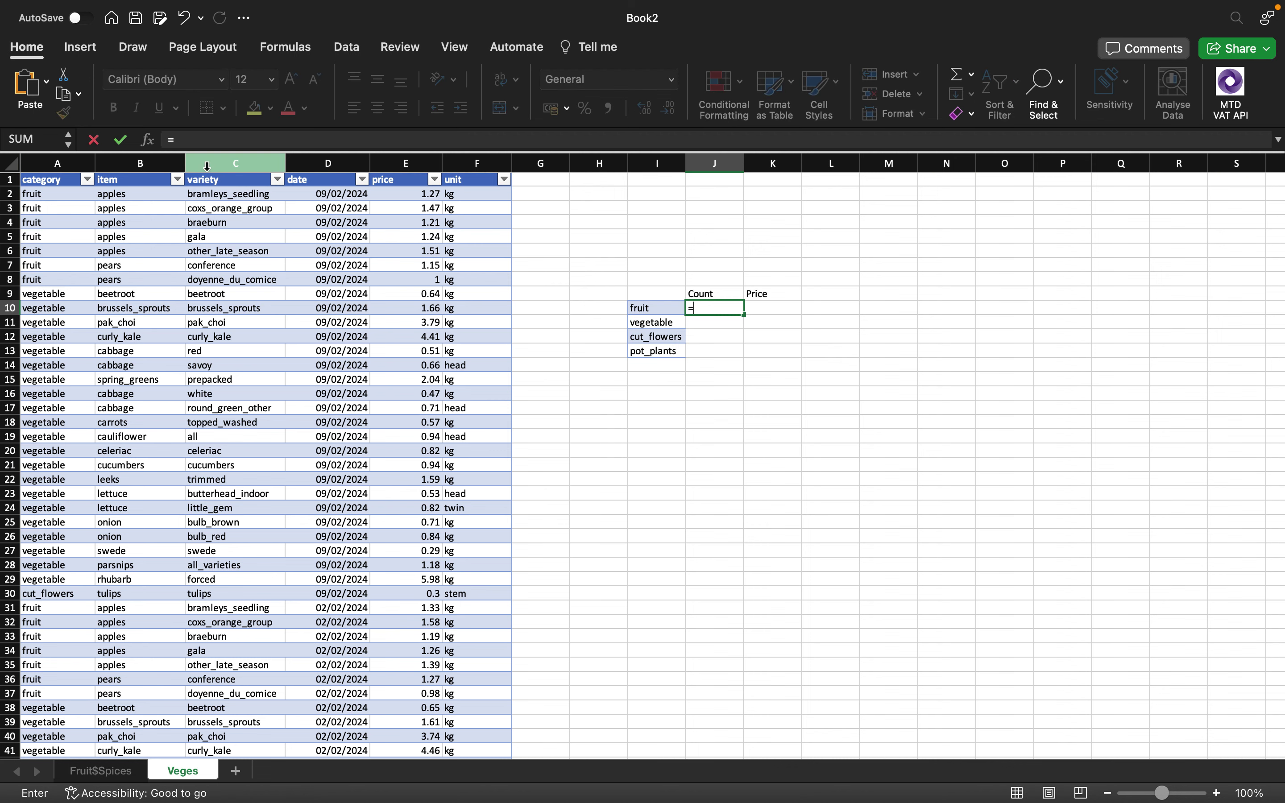
{"action": "type", "text": "coun"}
{"action": "key", "text": "Down"}
{"action": "key", "text": "Down"}
{"action": "key", "text": "Down"}
{"action": "key", "text": "Down"}
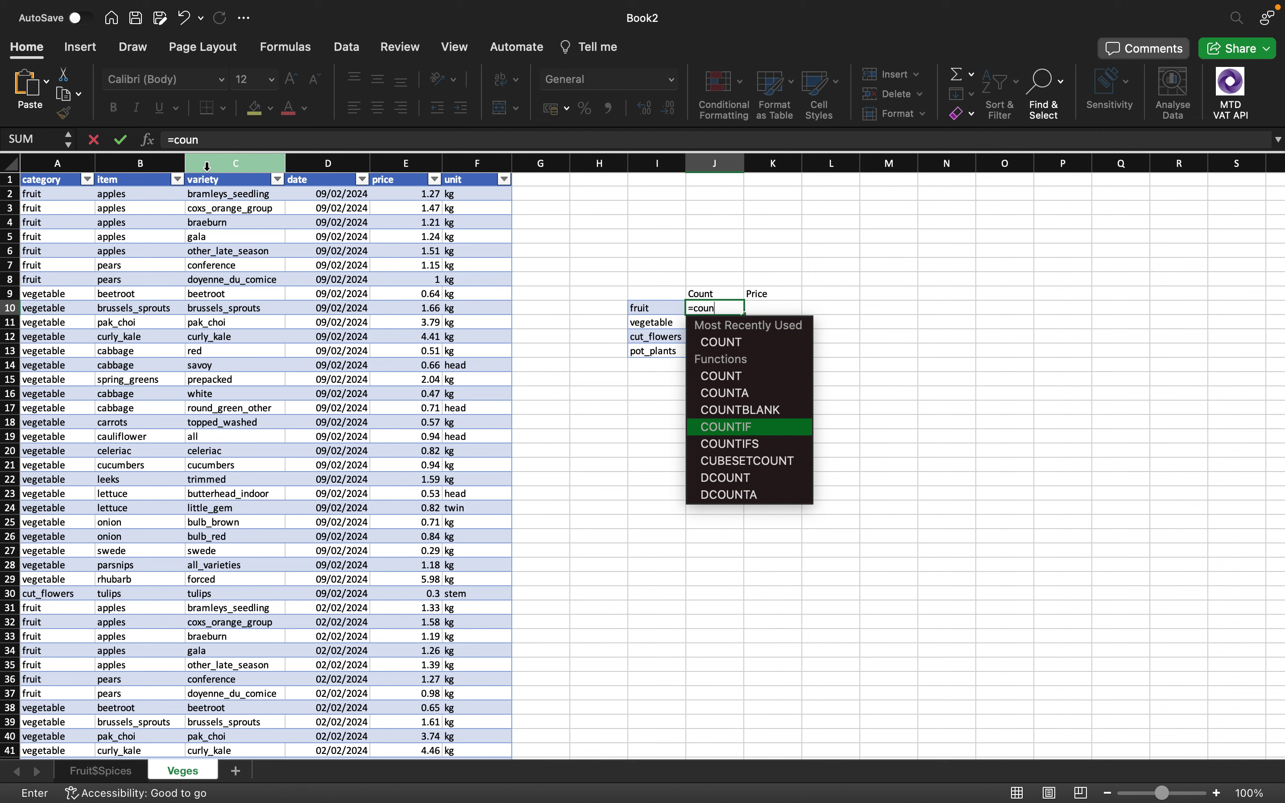
{"action": "key", "text": "Tab"}
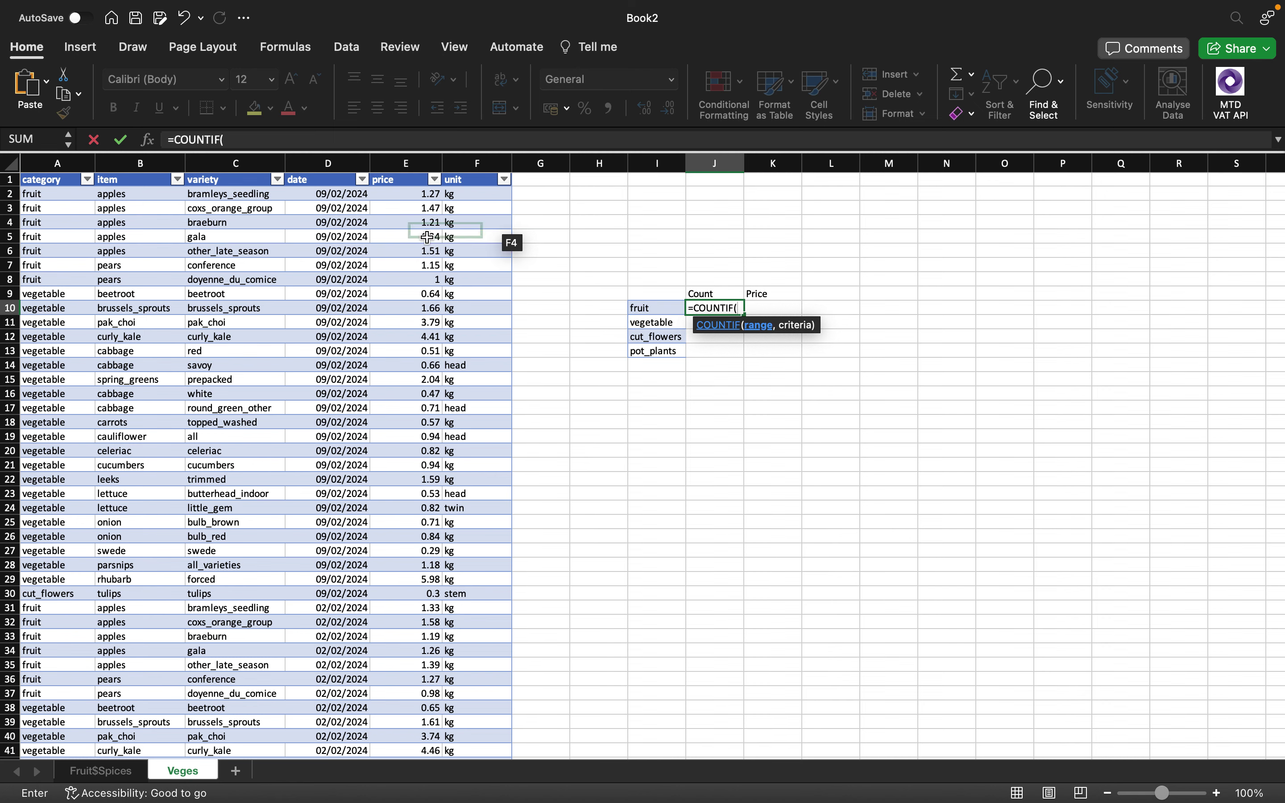
{"action": "left_click", "coordinate": [49, 166]}
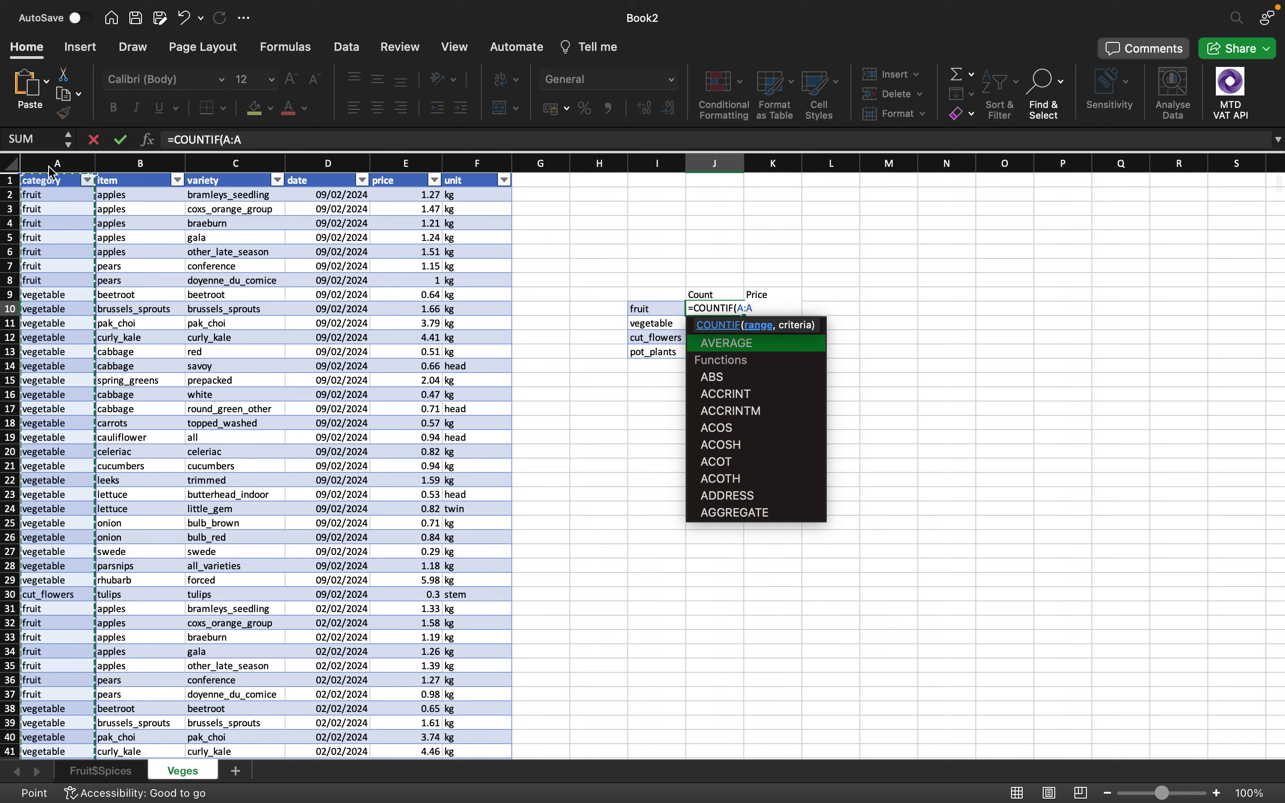
{"action": "type", "text": ","}
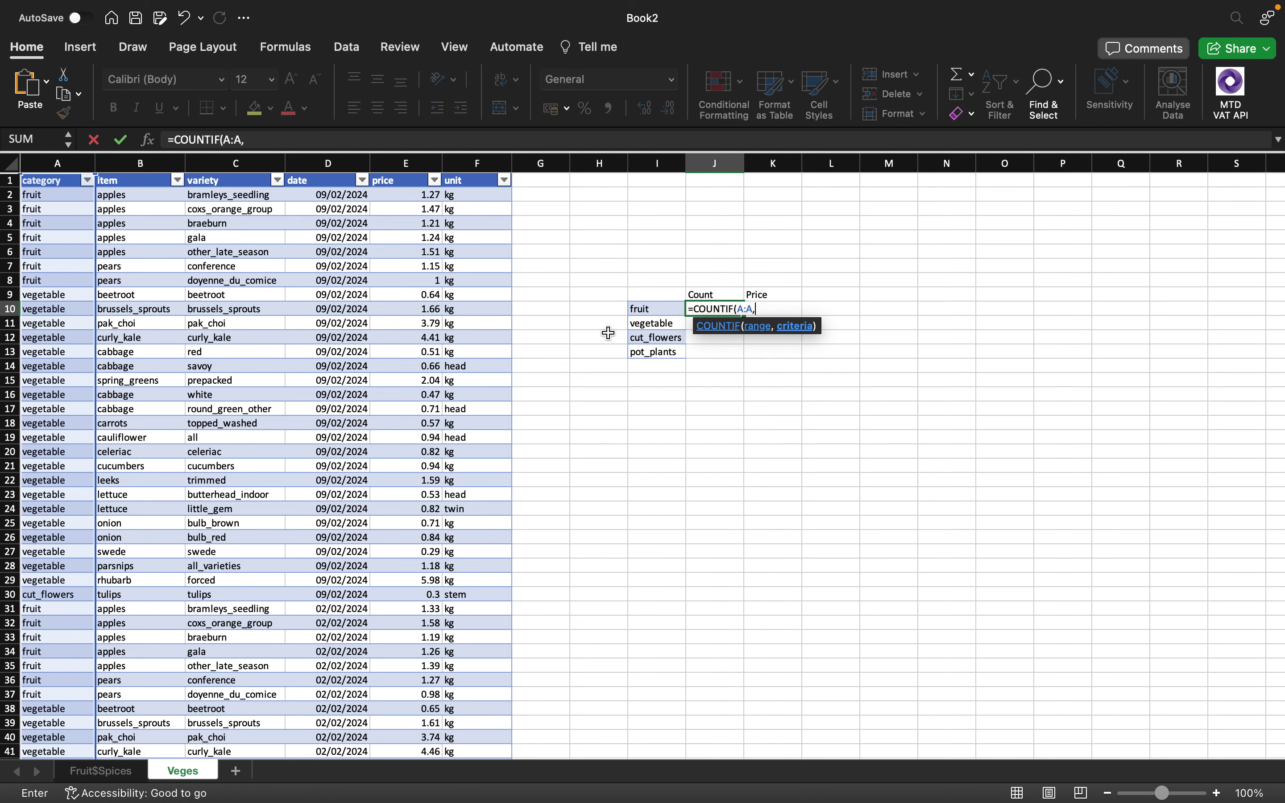
{"action": "left_click", "coordinate": [643, 313]}
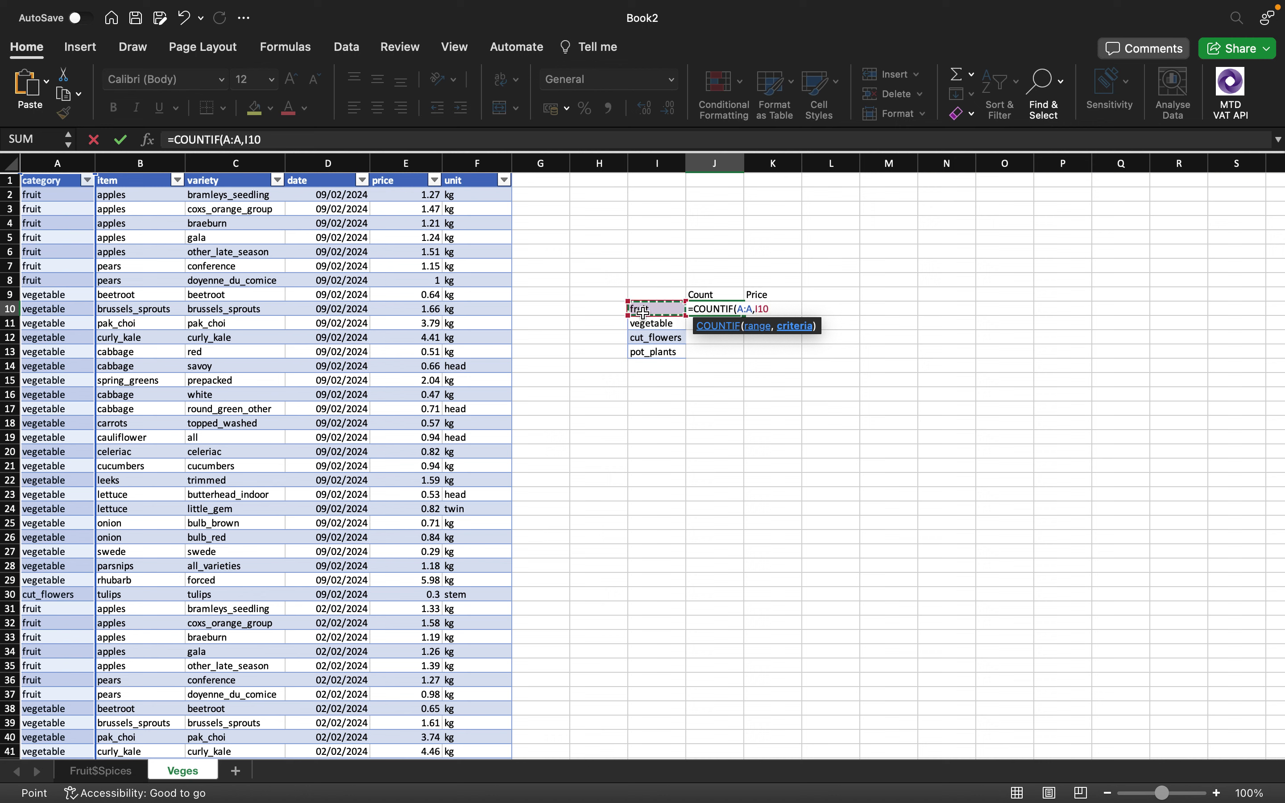
{"action": "type", "text": ")"}
{"action": "key", "text": "Return"}
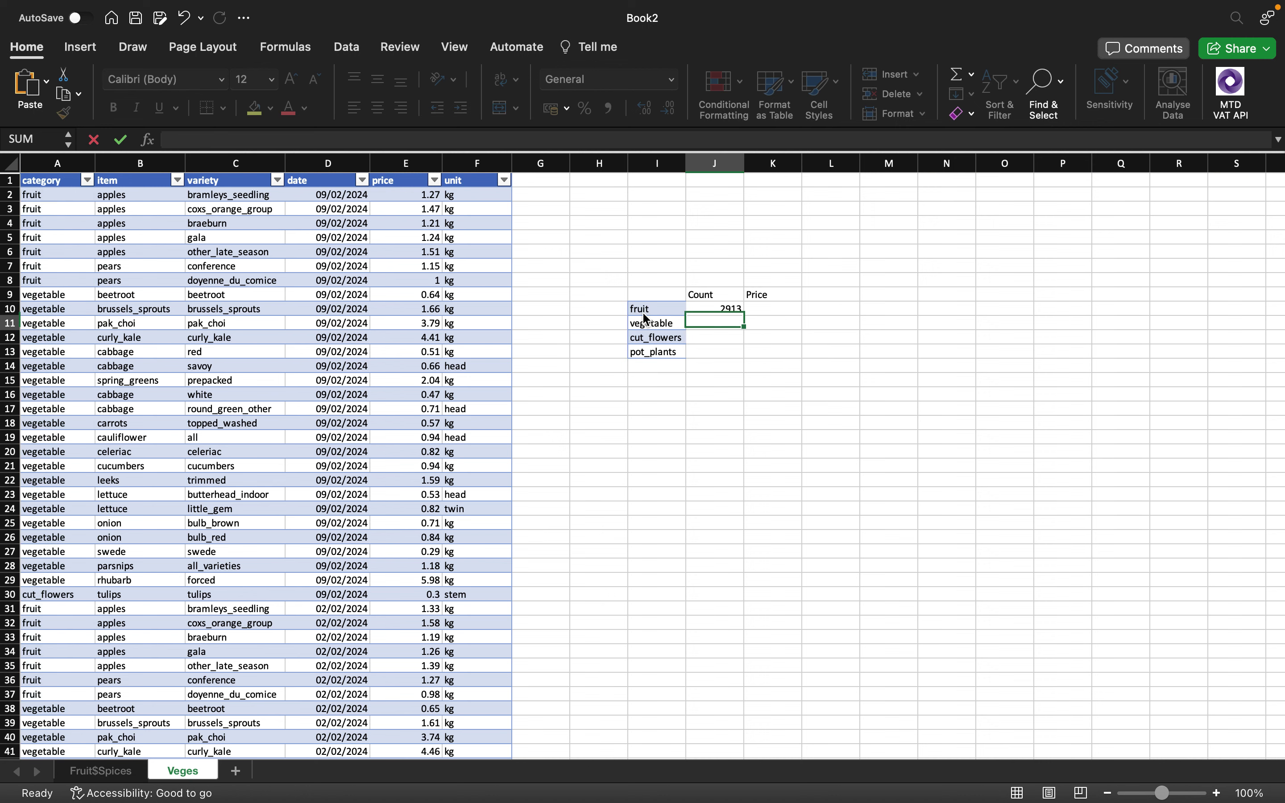
Review the count formula in cell J10 and the list of values in the category filter.
{"action": "left_click", "coordinate": [730, 310]}
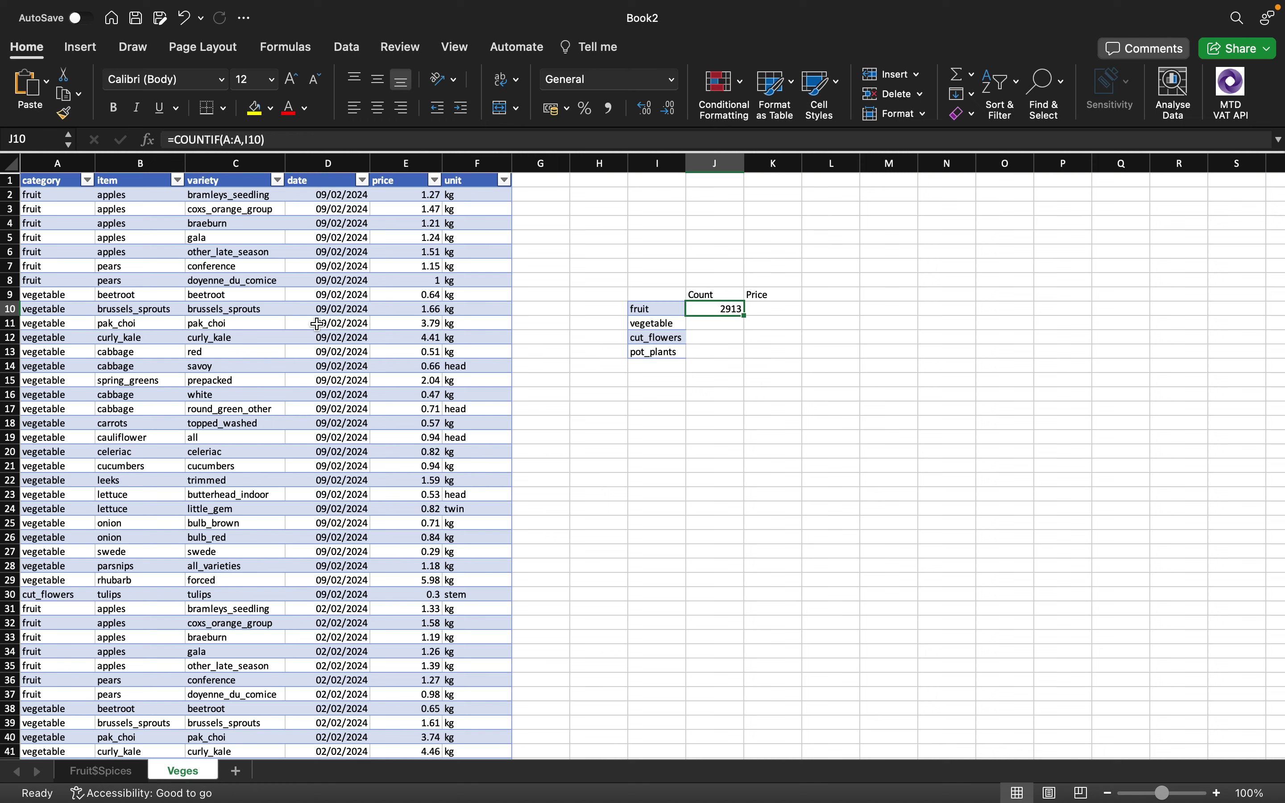
{"action": "left_click", "coordinate": [89, 181]}
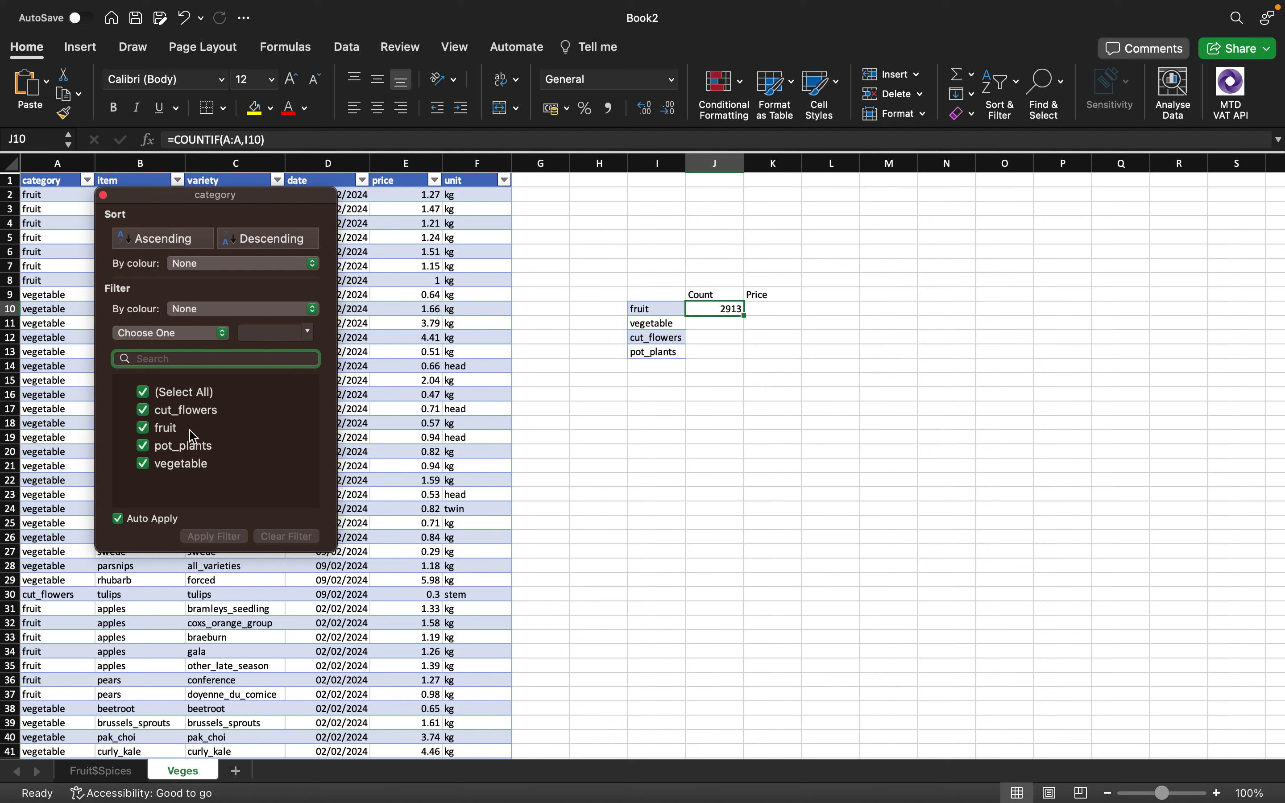
{"action": "left_click", "coordinate": [103, 195]}
Test the fruit count by changing cell A3 to frui, check the category filter's values, and undo the edit.
{"action": "left_click", "coordinate": [56, 207]}
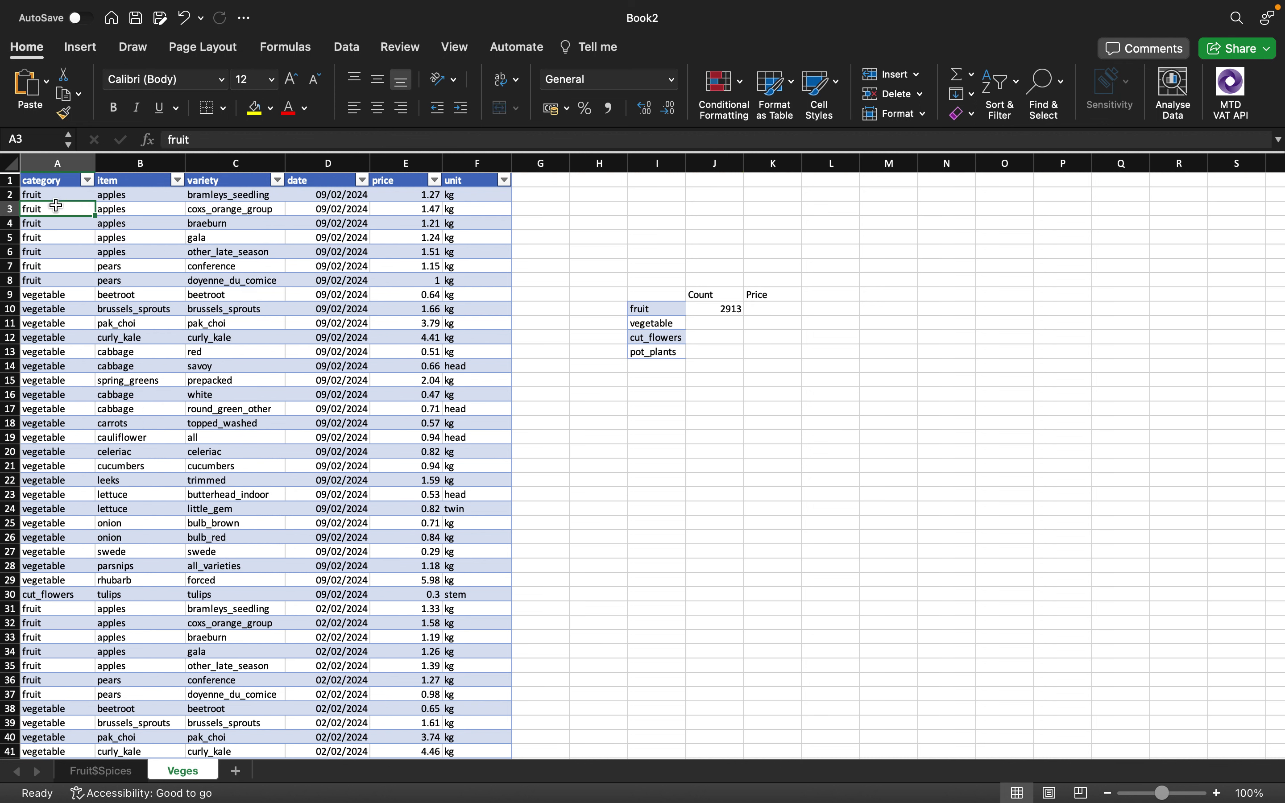
{"action": "left_click", "coordinate": [214, 140]}
{"action": "key", "text": "BackSpace"}
{"action": "key", "text": "Return"}
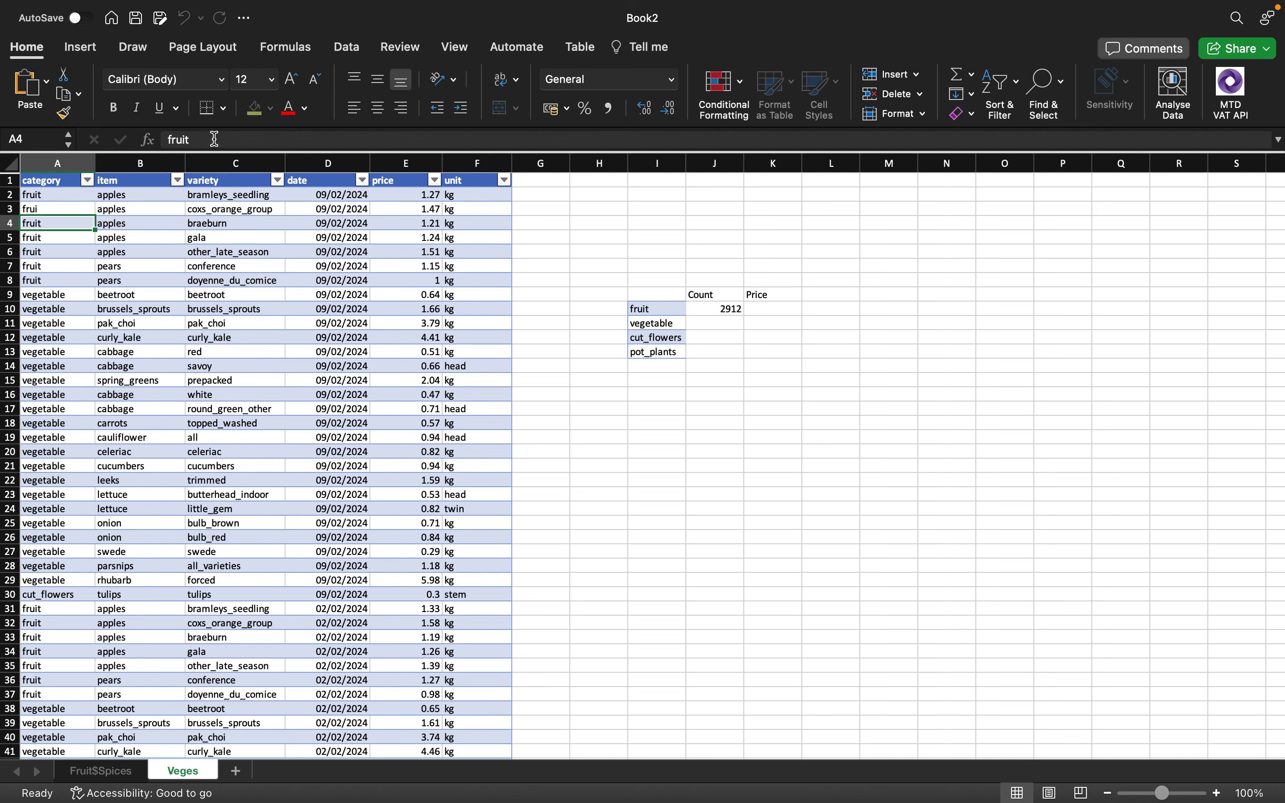
{"action": "left_click", "coordinate": [87, 181]}
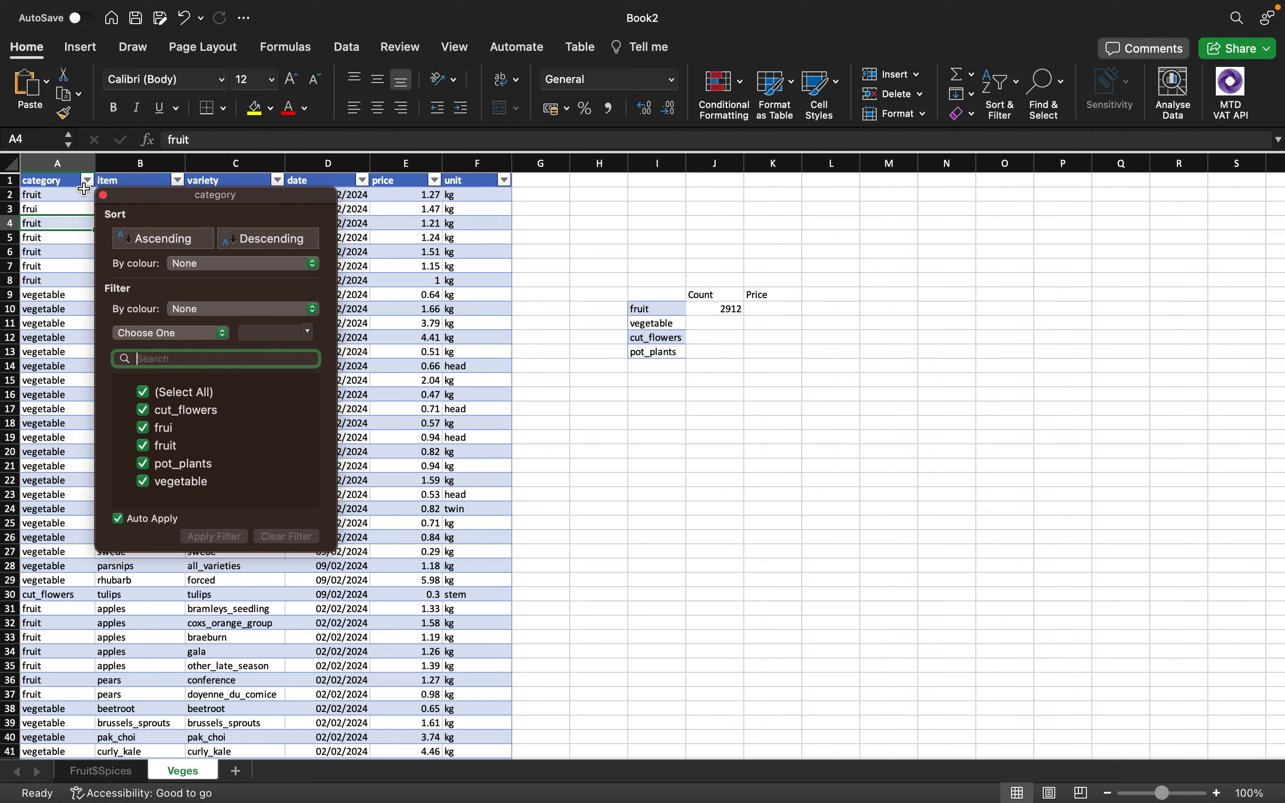
{"action": "left_click", "coordinate": [104, 195]}
{"action": "key", "text": "super+z"}
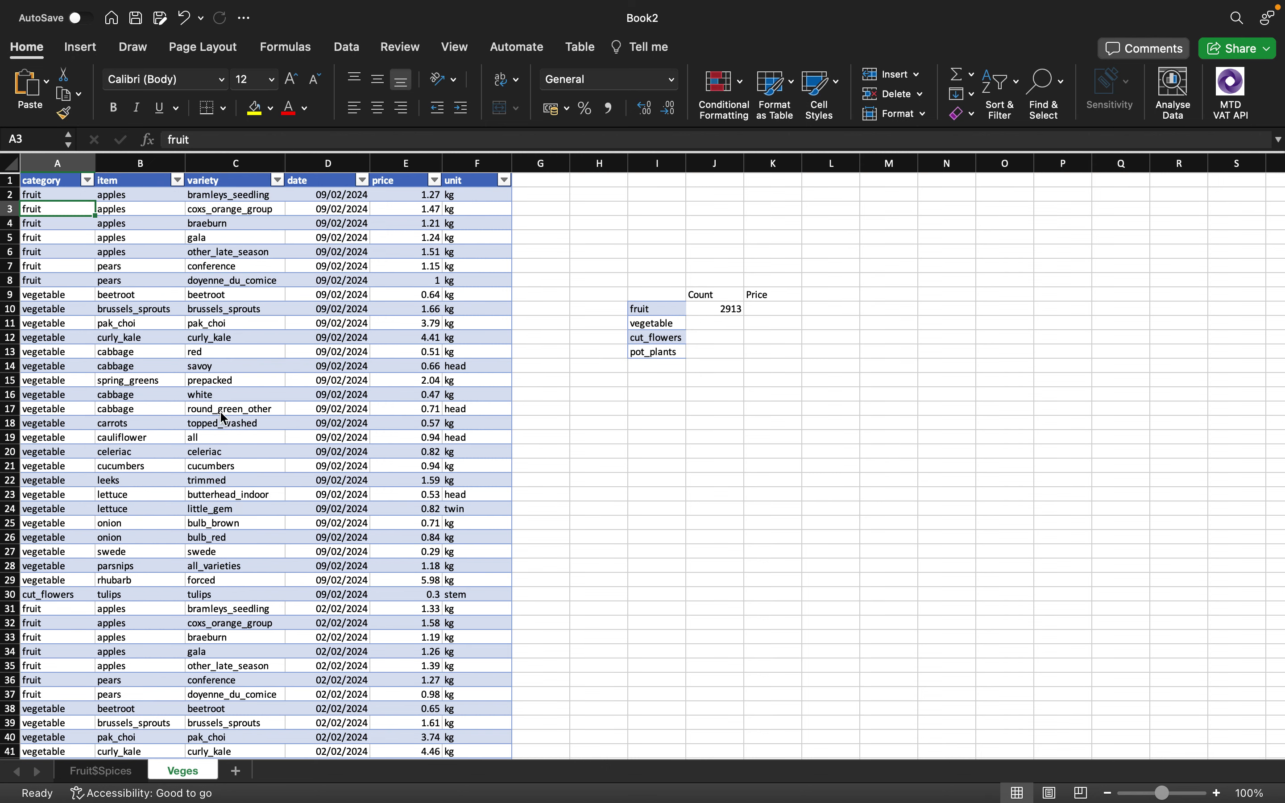
{"action": "left_click", "coordinate": [730, 318]}
{"action": "type", "text": "="}
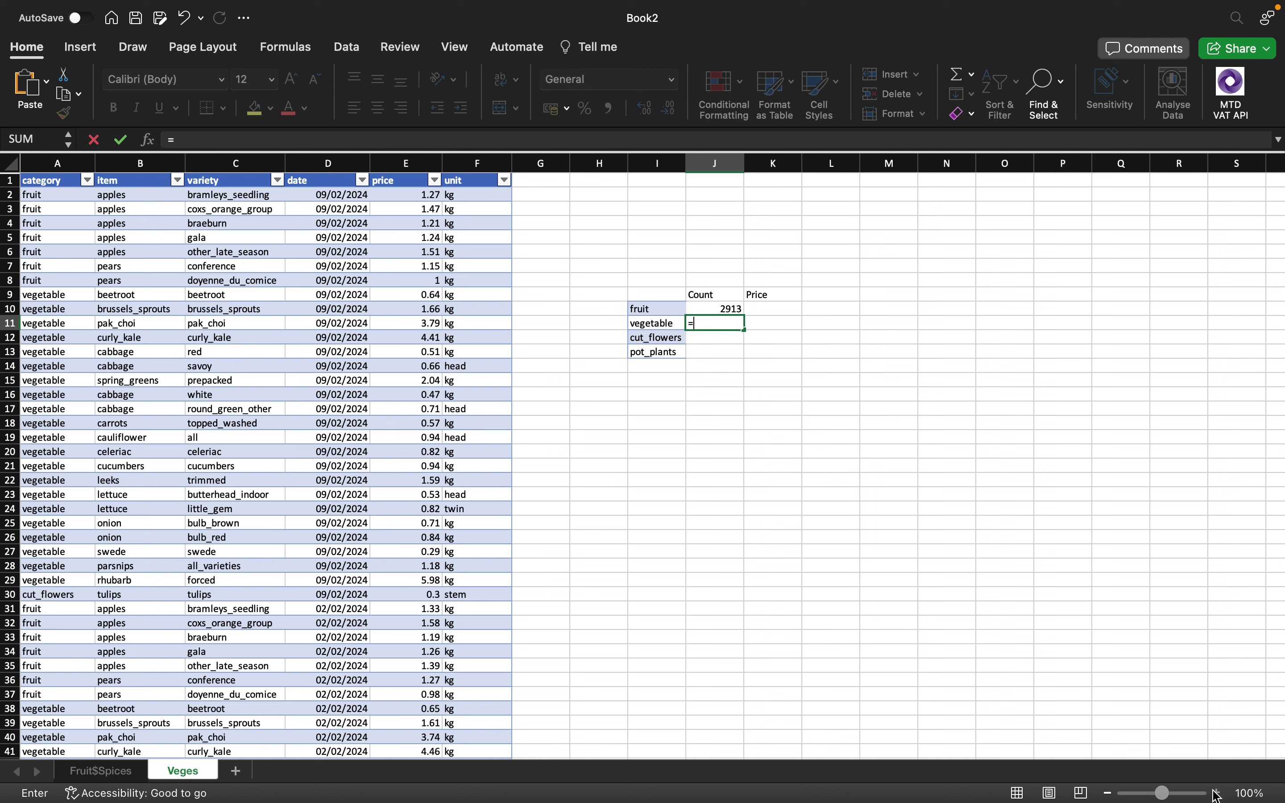
{"action": "key", "text": "Escape"}
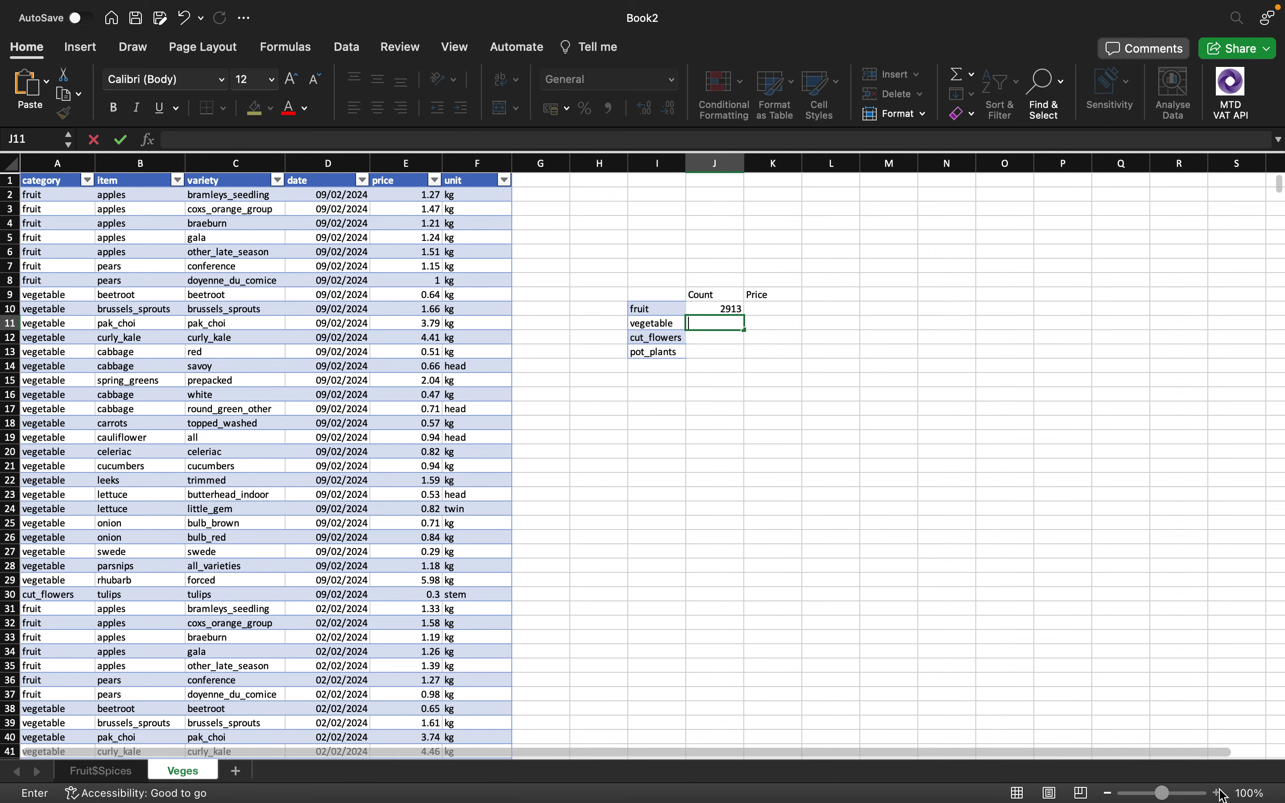
{"action": "left_click", "coordinate": [1008, 622]}
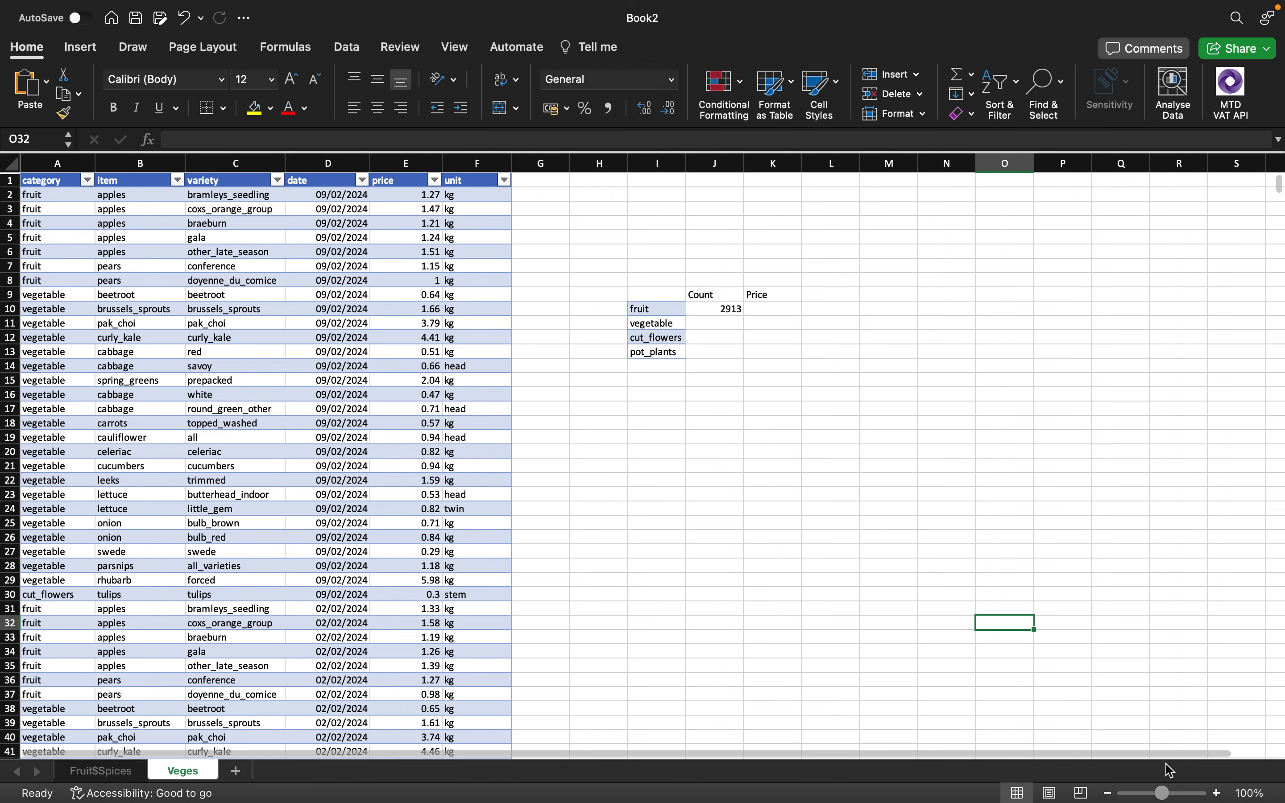
Enter the formula =COUNTIF(A:A,I11) in cell J11 to count the vegetable rows.
{"action": "left_click", "coordinate": [1220, 792]}
{"action": "left_click", "coordinate": [1220, 793]}
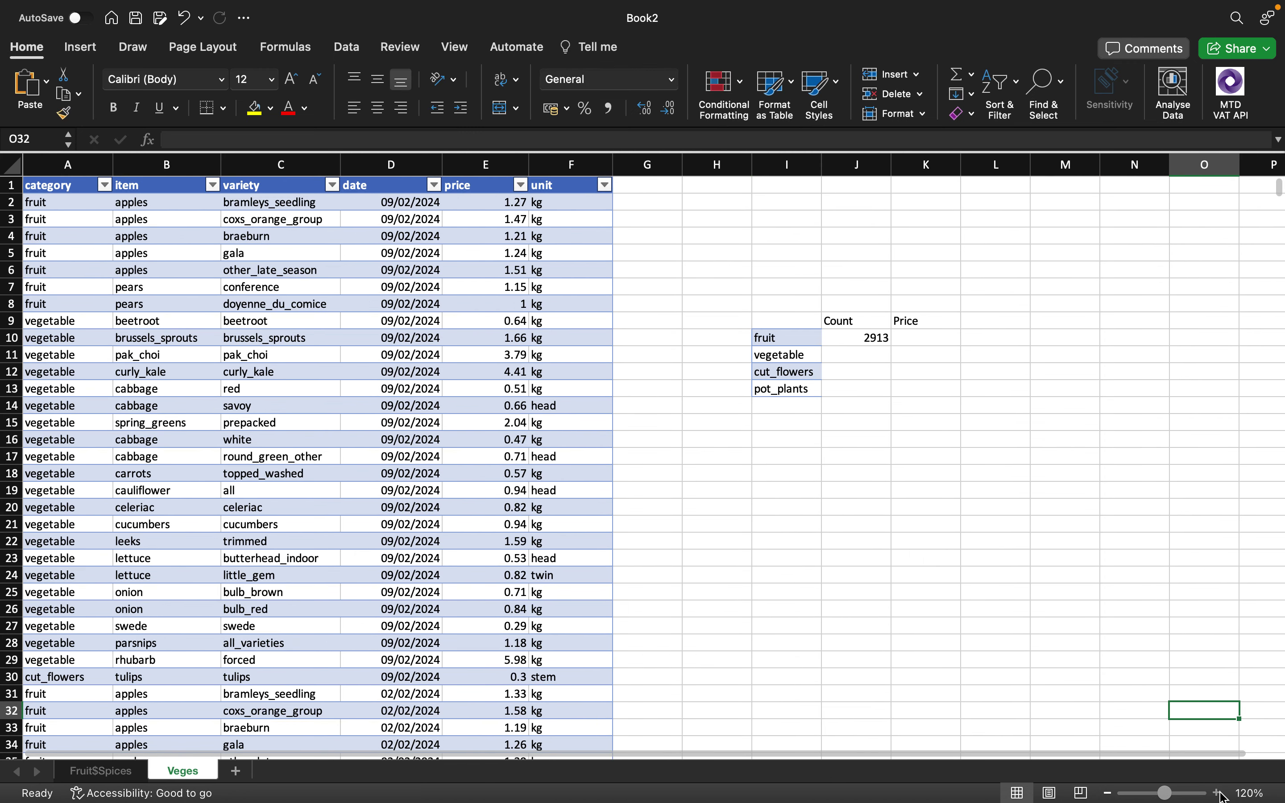
{"action": "left_click", "coordinate": [1220, 793]}
{"action": "scroll", "coordinate": [783, 605], "scroll_direction": "left", "scroll_amount": 2}
{"action": "scroll", "coordinate": [783, 605], "scroll_direction": "up", "scroll_amount": 1}
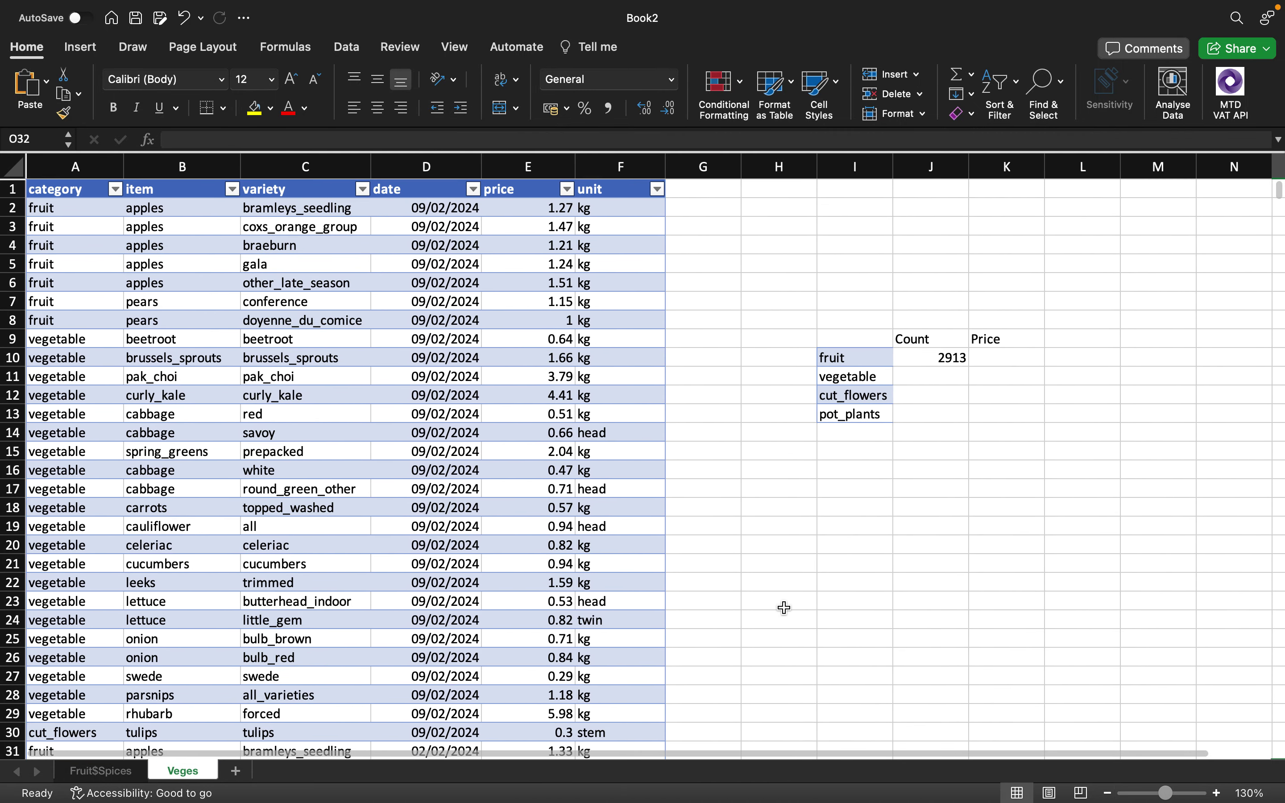
{"action": "left_click", "coordinate": [943, 379]}
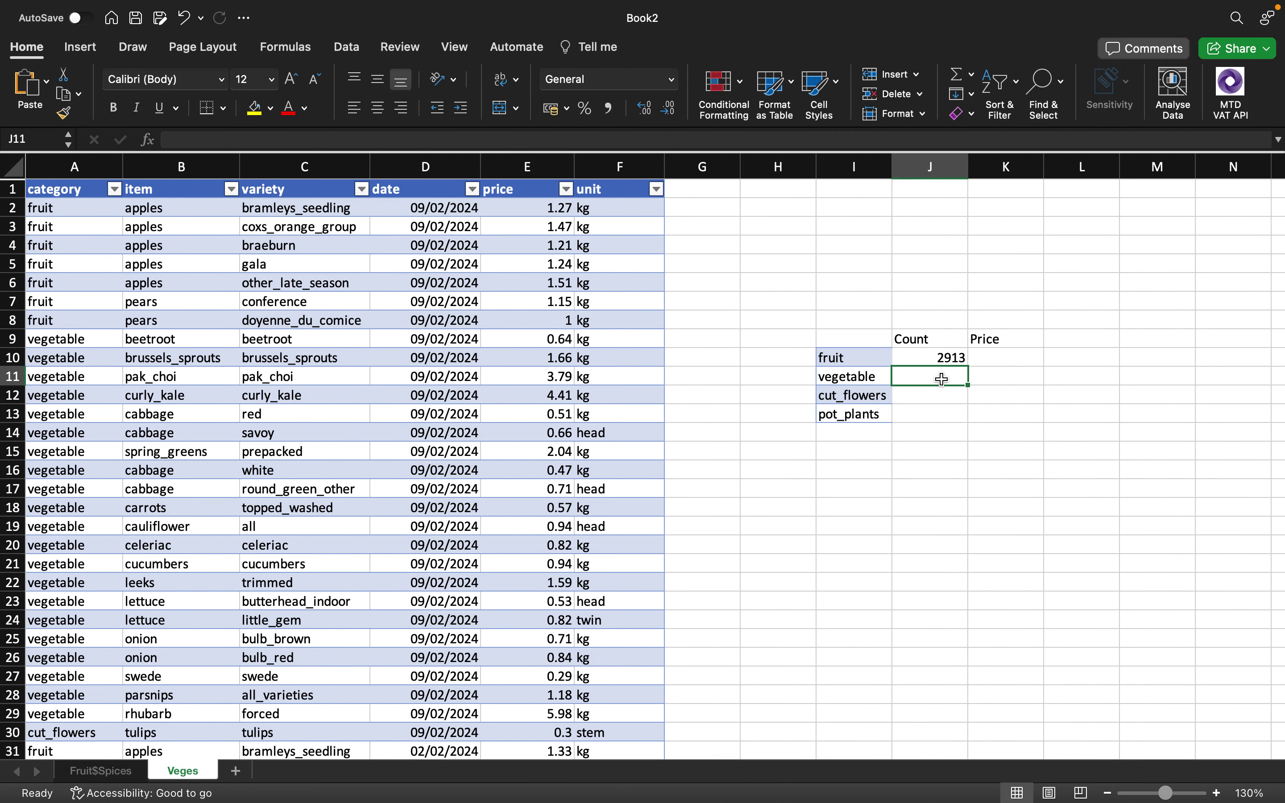
{"action": "type", "text": "=count"}
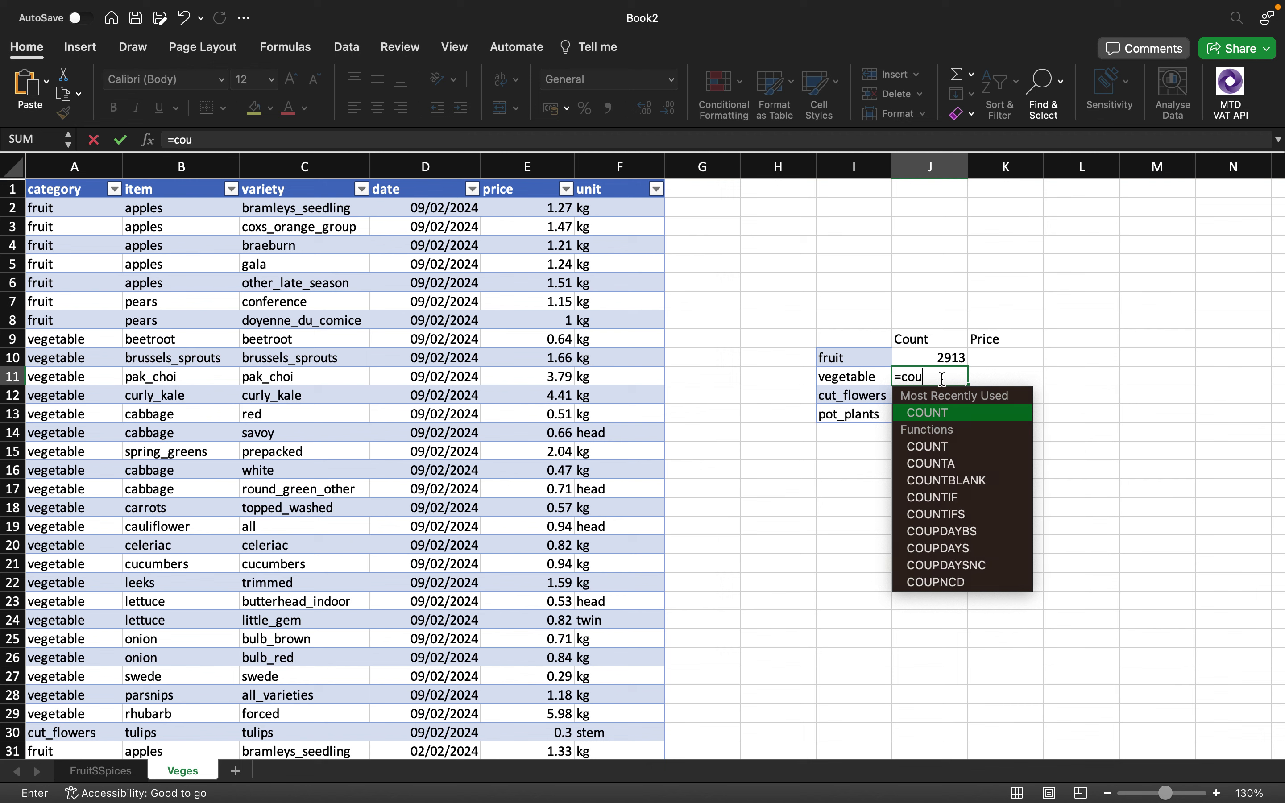
{"action": "double_click", "coordinate": [951, 497]}
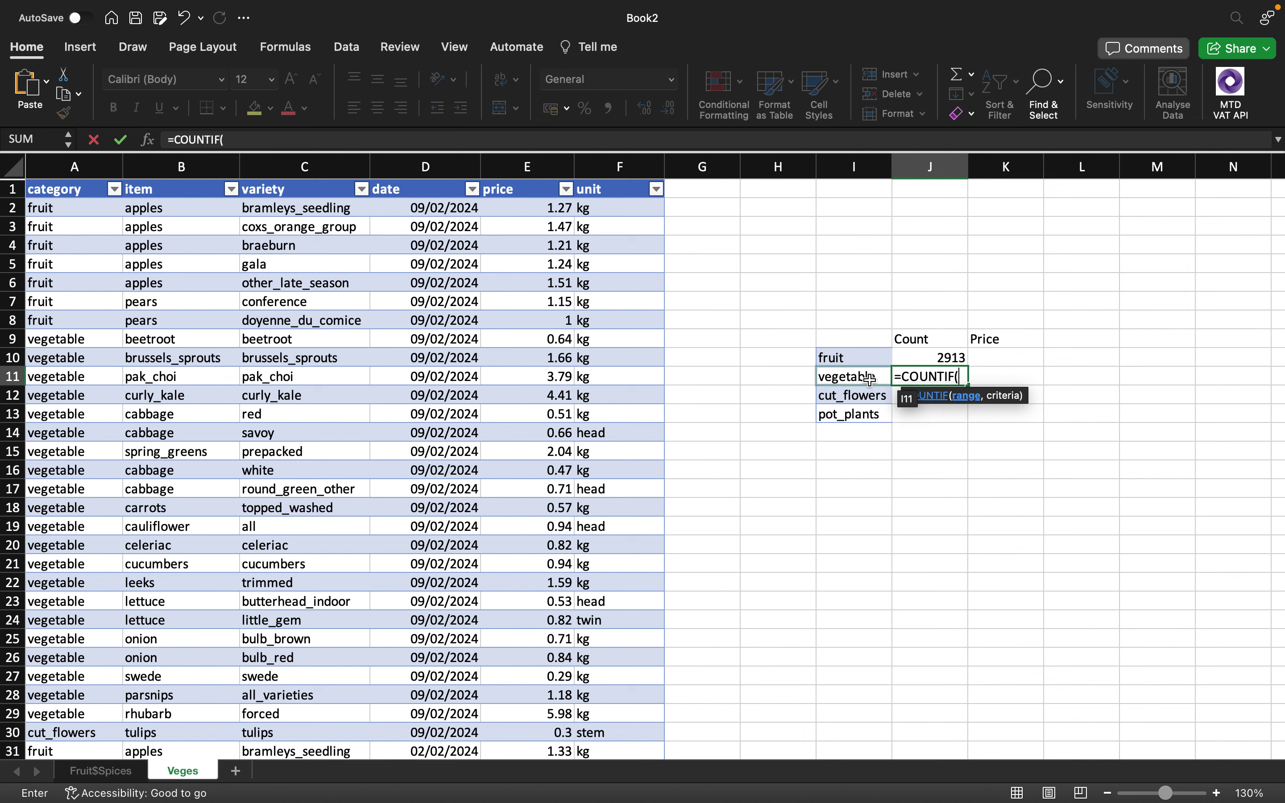
{"action": "left_click", "coordinate": [75, 168]}
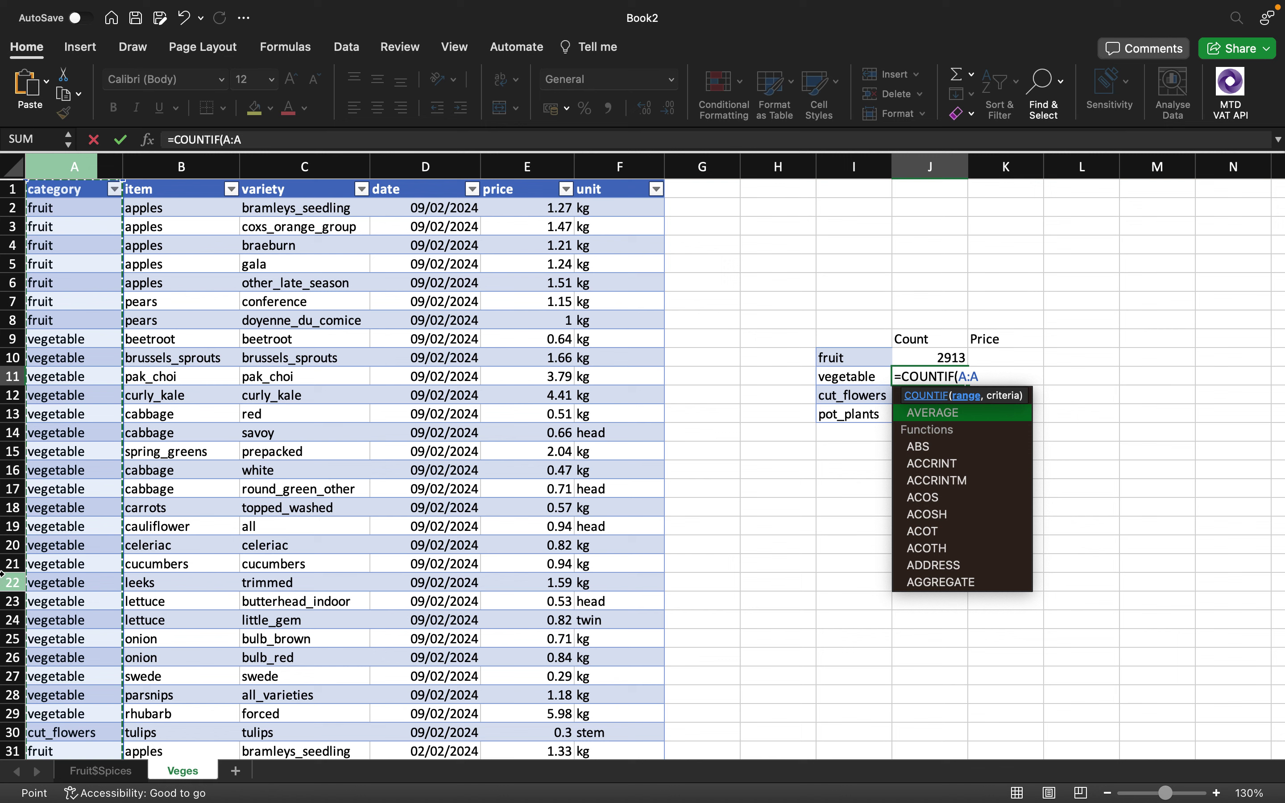
{"action": "left_click", "coordinate": [69, 545], "text": "shift"}
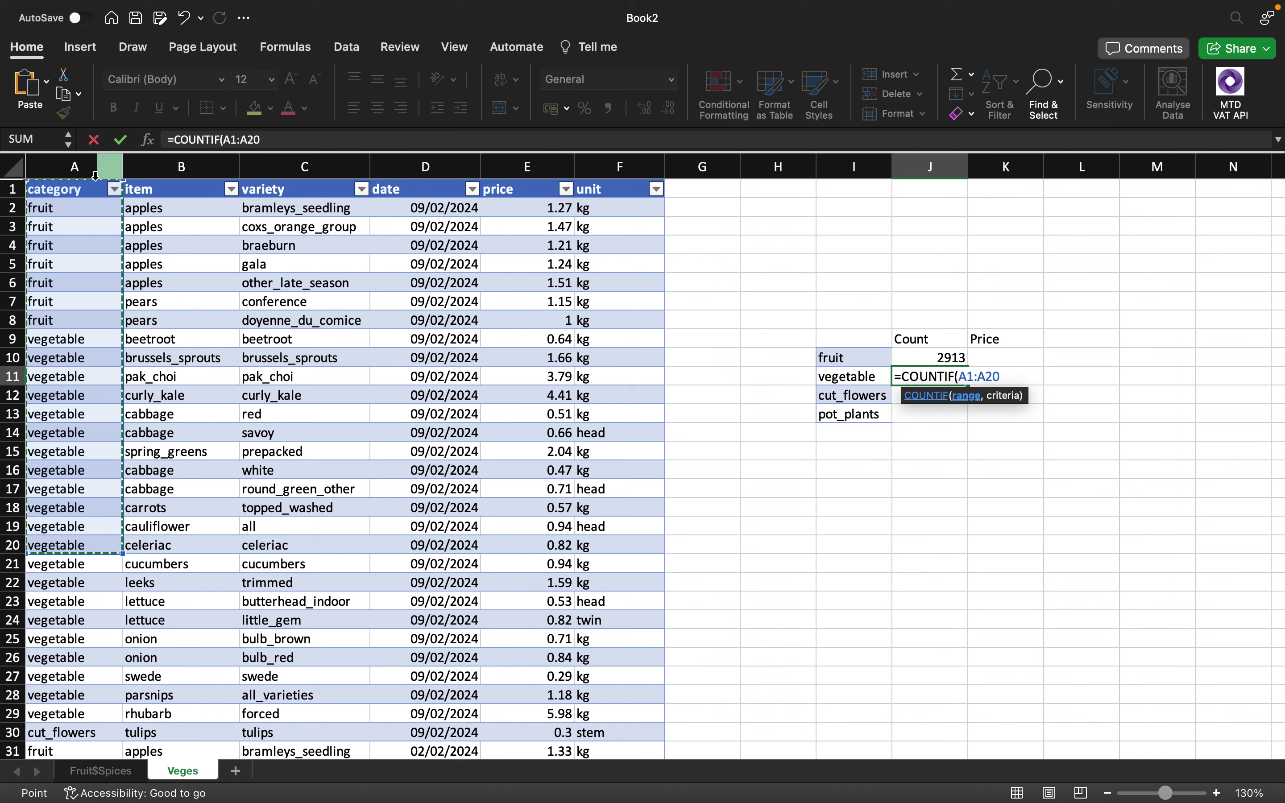
{"action": "left_click", "coordinate": [92, 158]}
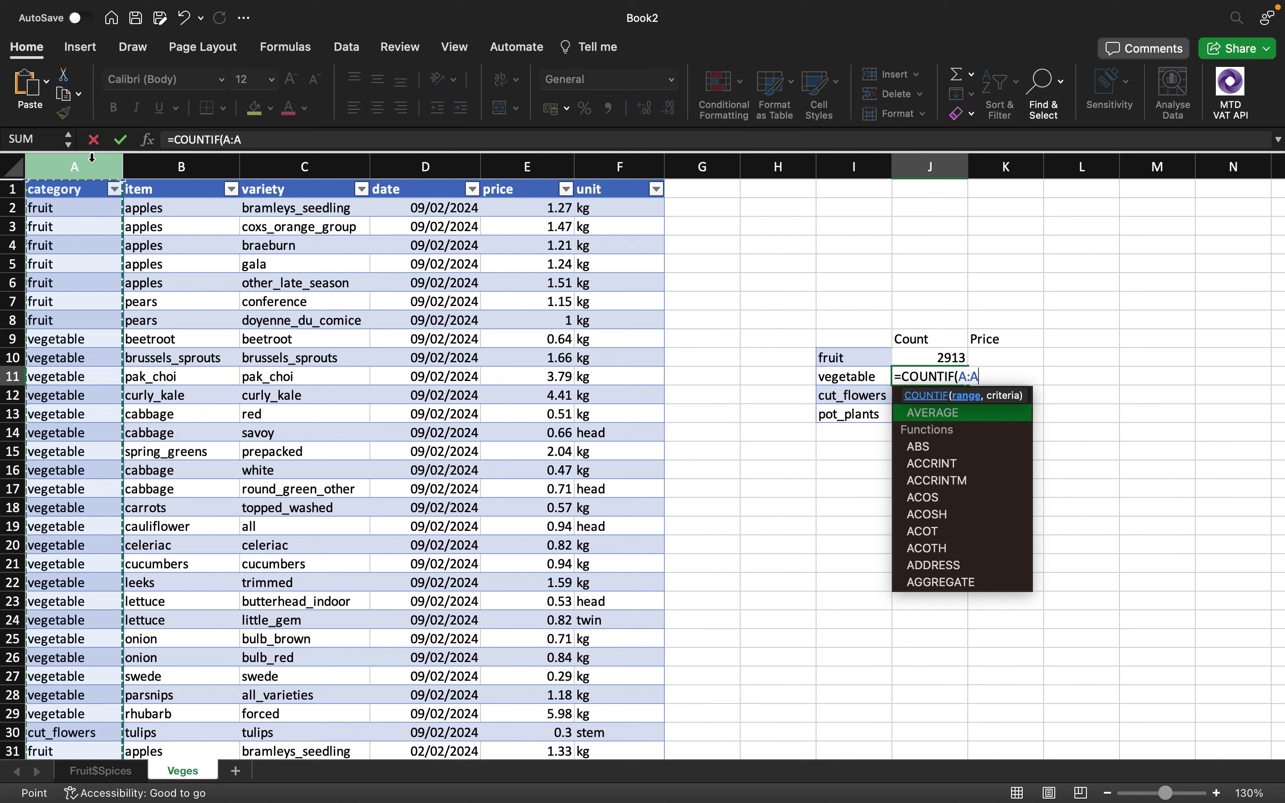
{"action": "type", "text": ","}
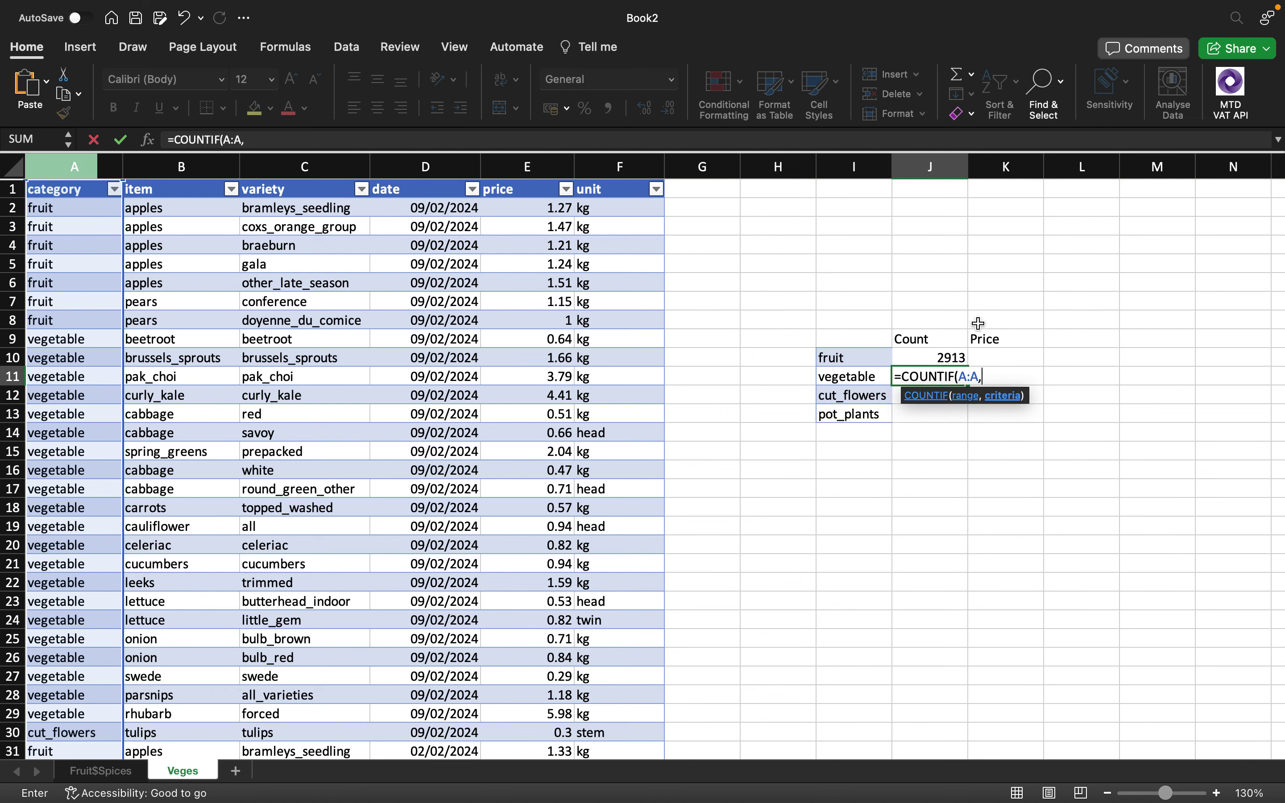
{"action": "left_click", "coordinate": [855, 379]}
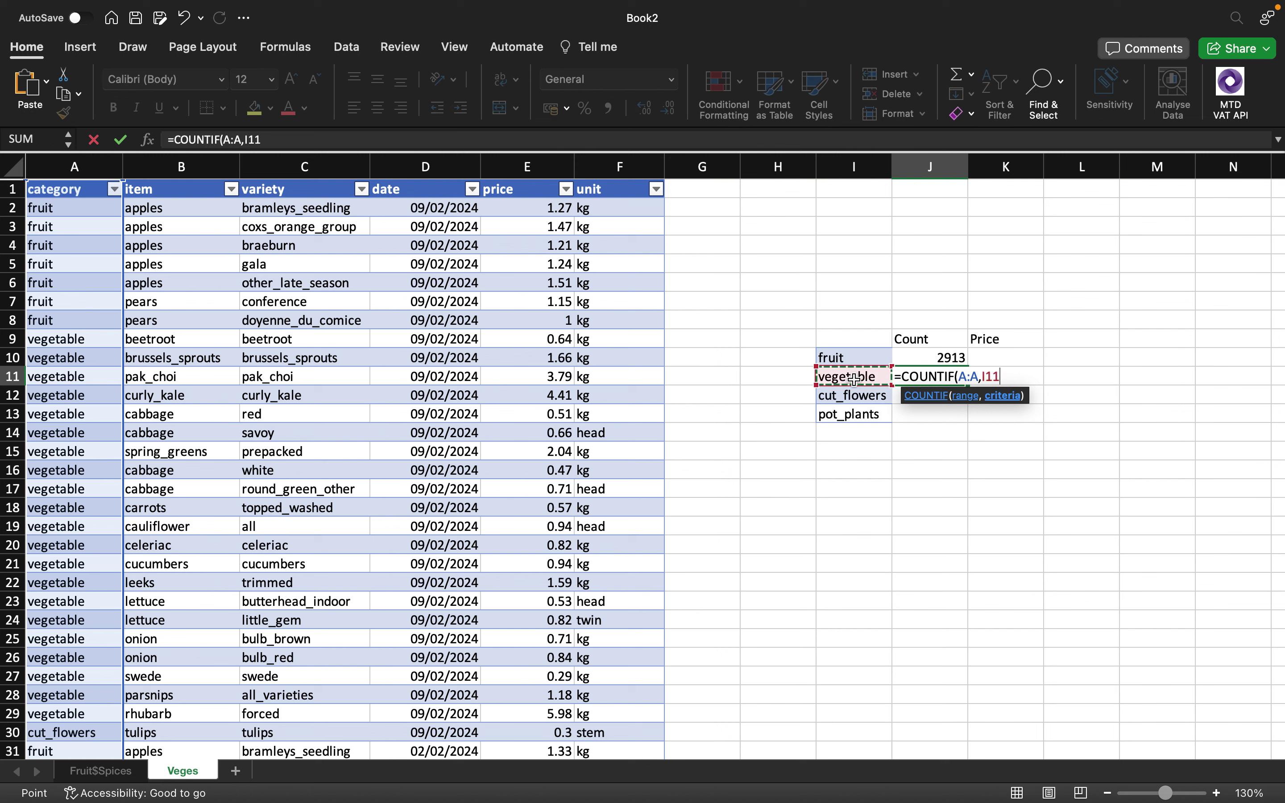
{"action": "type", "text": ")"}
{"action": "key", "text": "Return"}
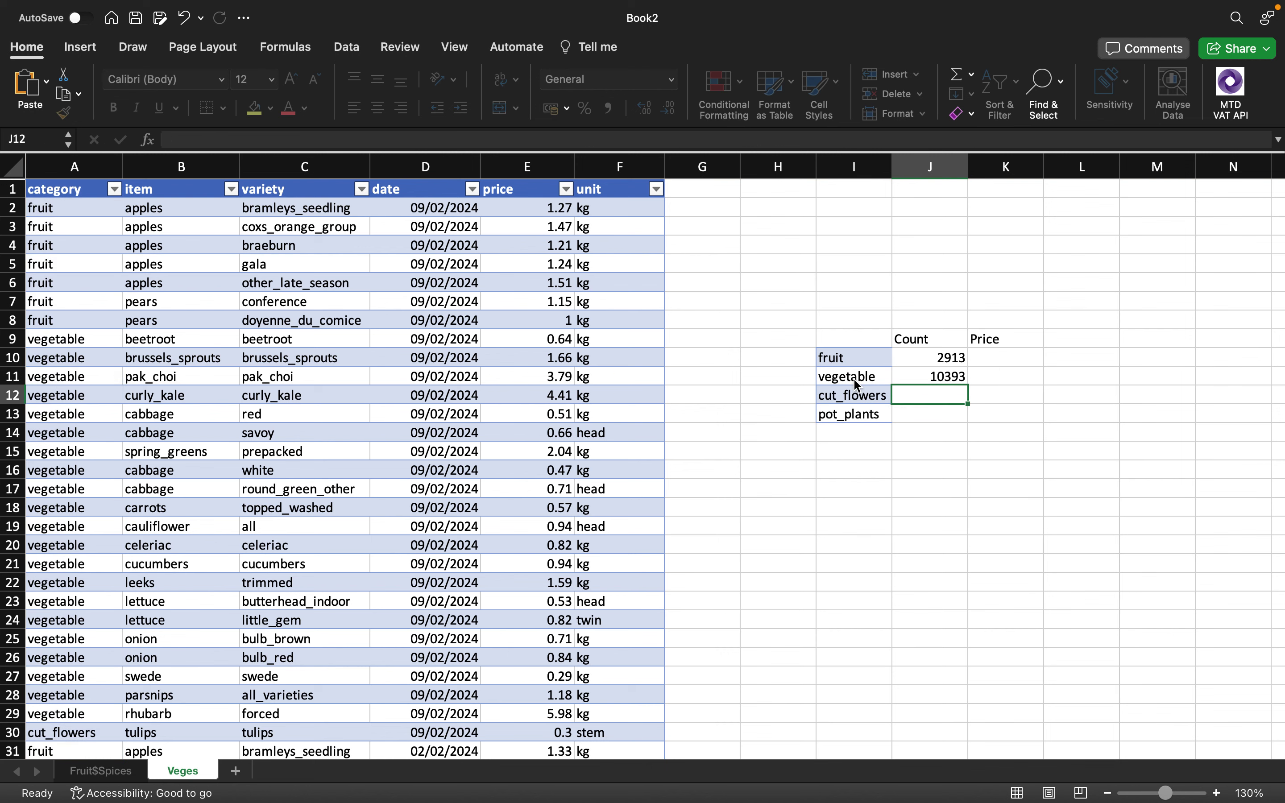
Fill the count formula from J11 down to J13 for cut_flowers and pot_plants, and check the copied formulas.
{"action": "left_click", "coordinate": [947, 378]}
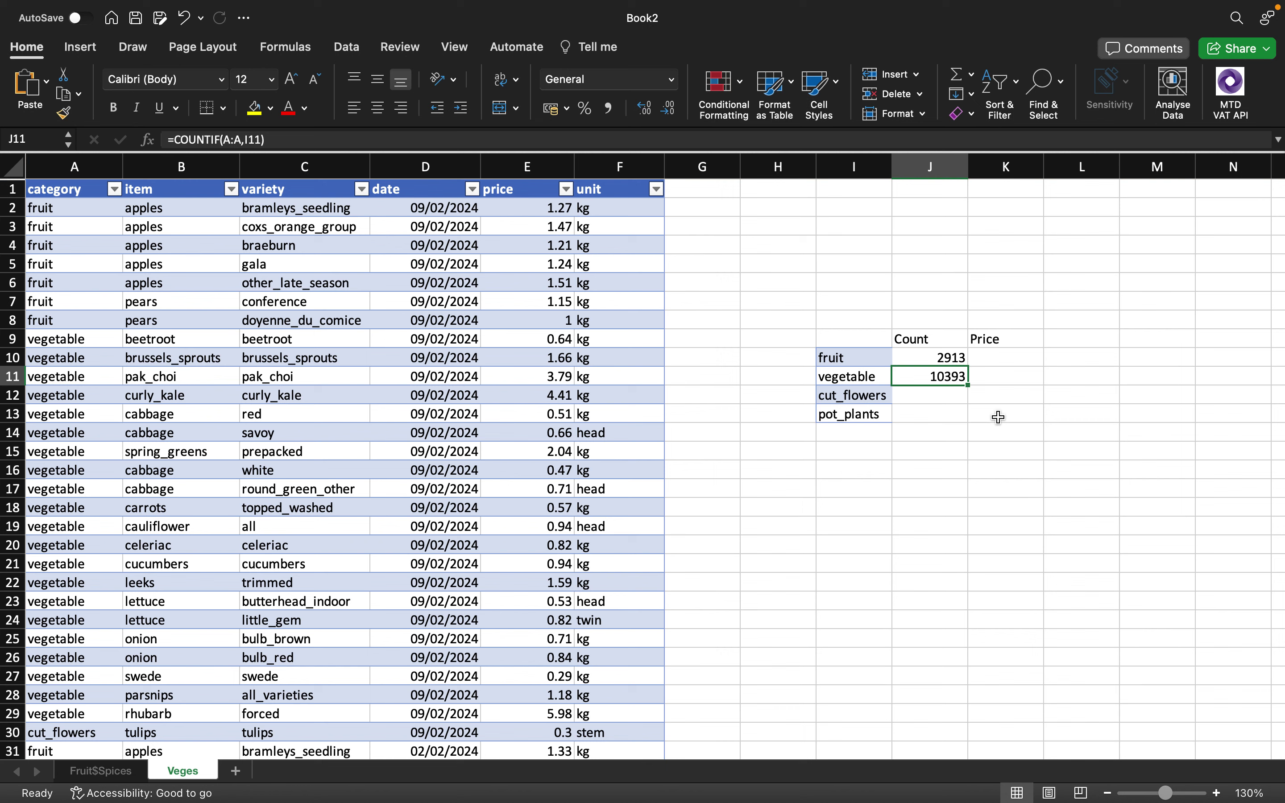
{"action": "left_click_drag", "start_coordinate": [969, 387], "coordinate": [939, 402]}
{"action": "left_click", "coordinate": [939, 401]}
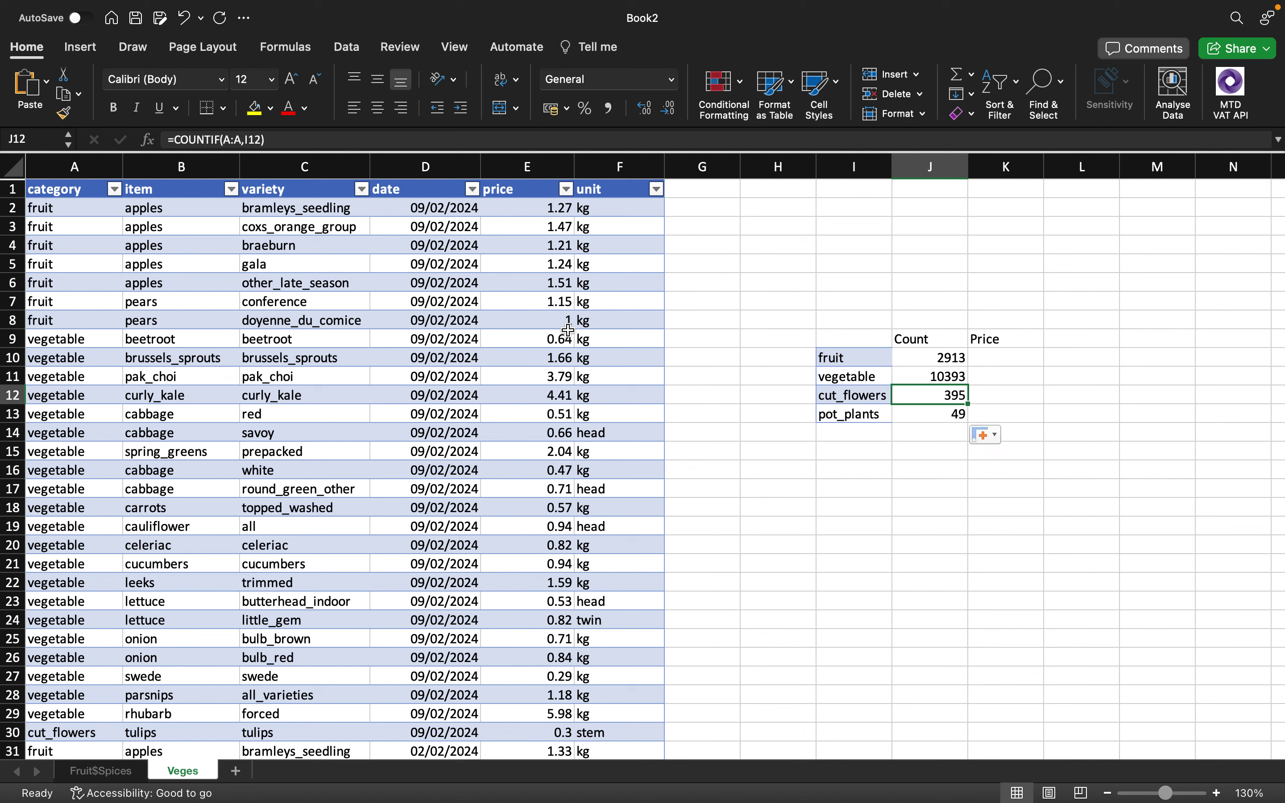
{"action": "left_click", "coordinate": [932, 423]}
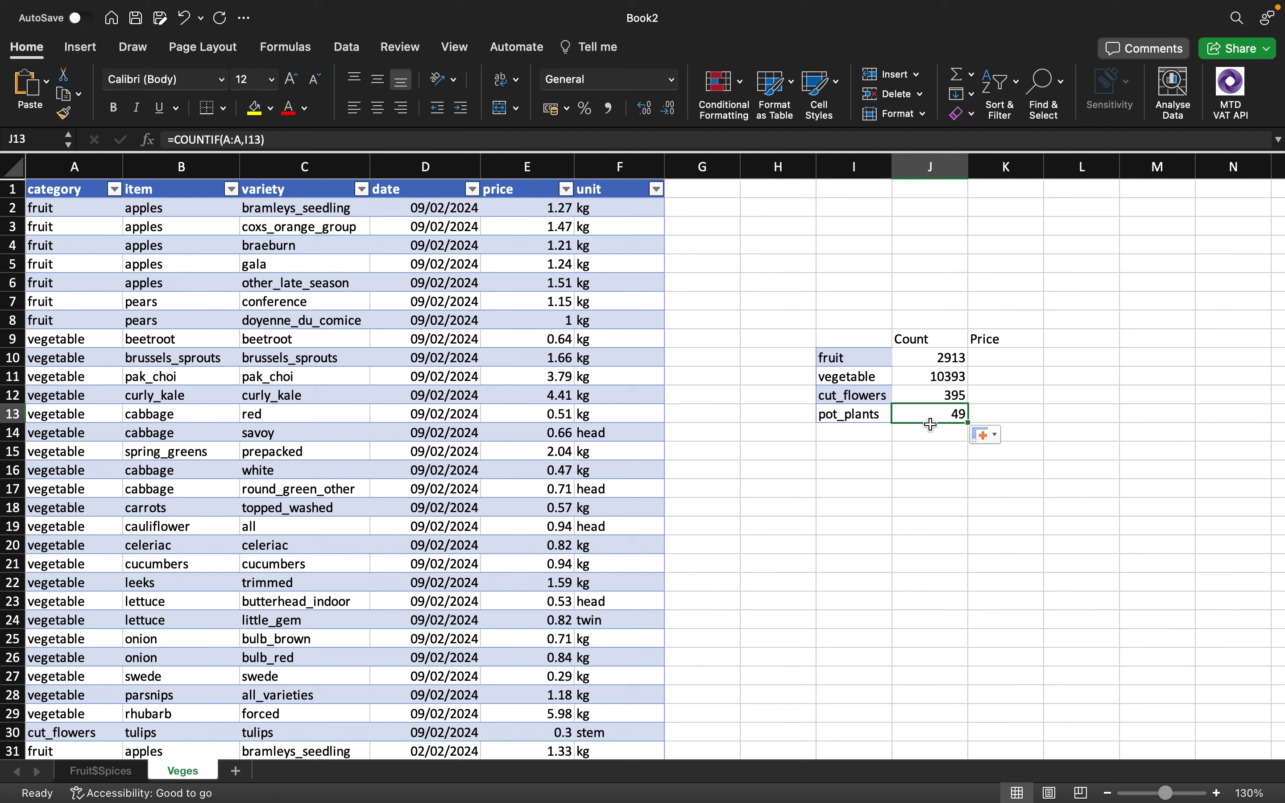
{"action": "key", "text": "Up"}
{"action": "key", "text": "Up"}
{"action": "key", "text": "Down"}
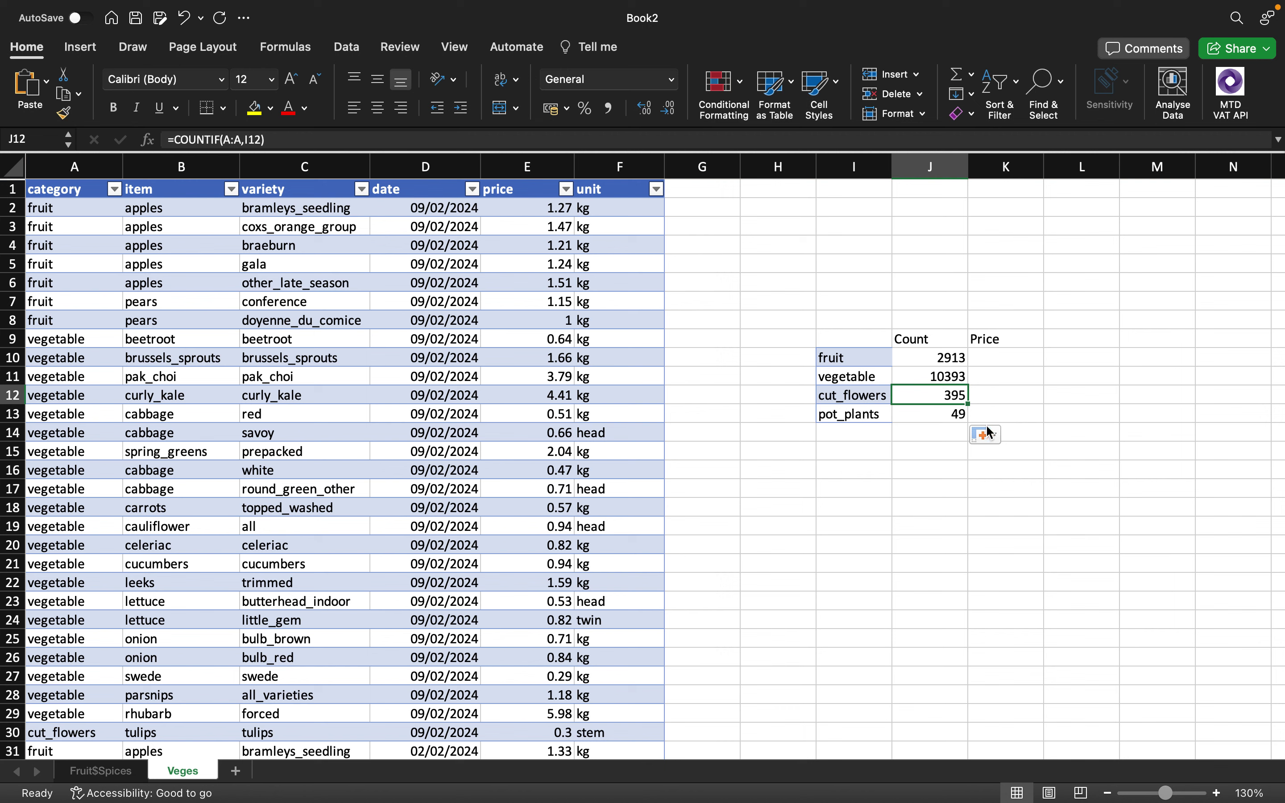
Enter the formula =SUMIF(A:A,I10,E:E) in cell K10 to total the fruit prices.
{"action": "left_click", "coordinate": [1006, 358]}
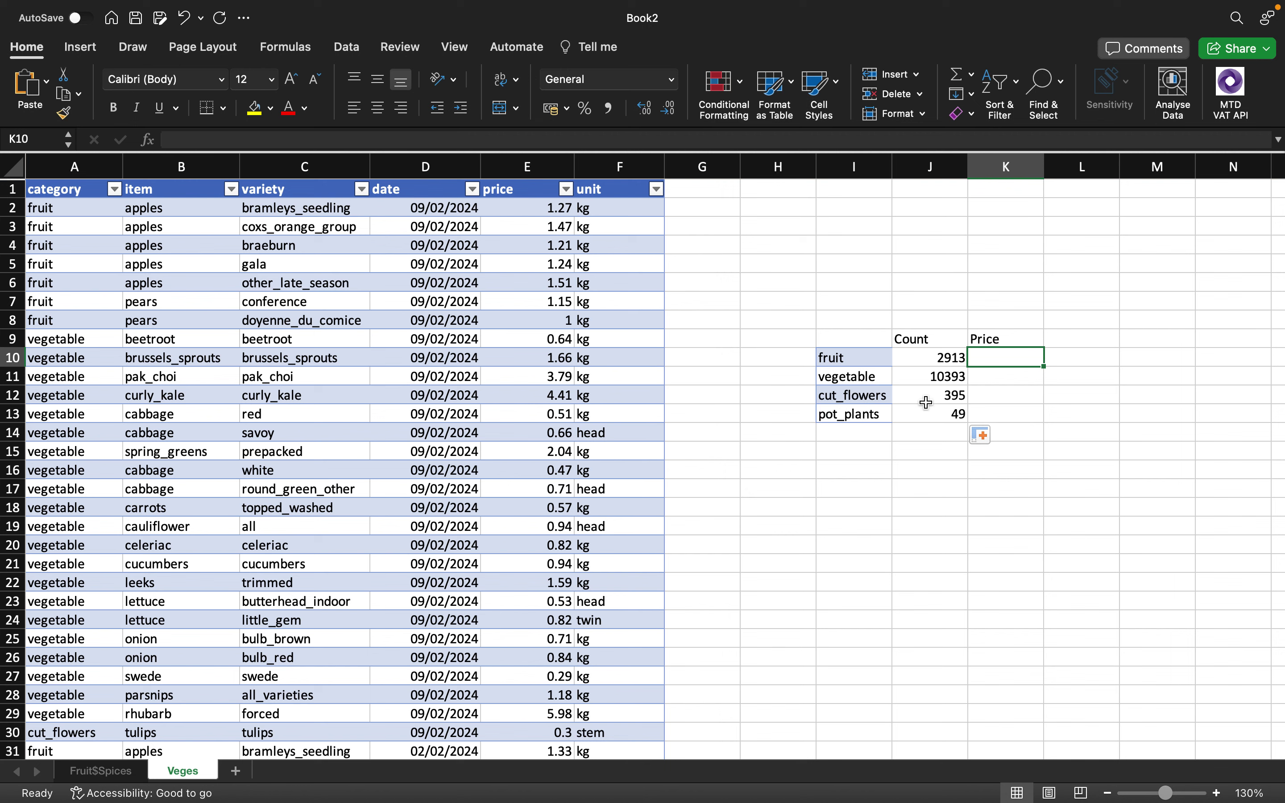
{"action": "type", "text": "=sum"}
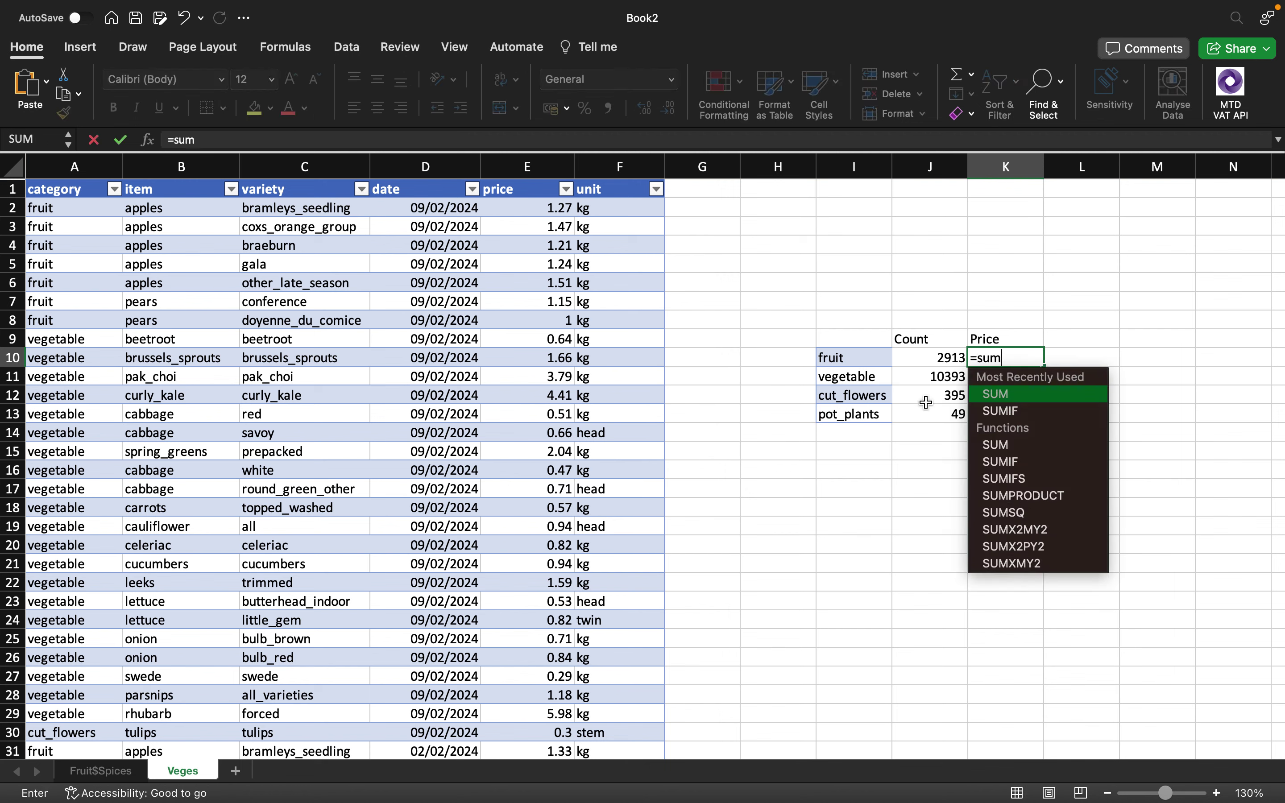
{"action": "key", "text": "Down"}
{"action": "key", "text": "Tab"}
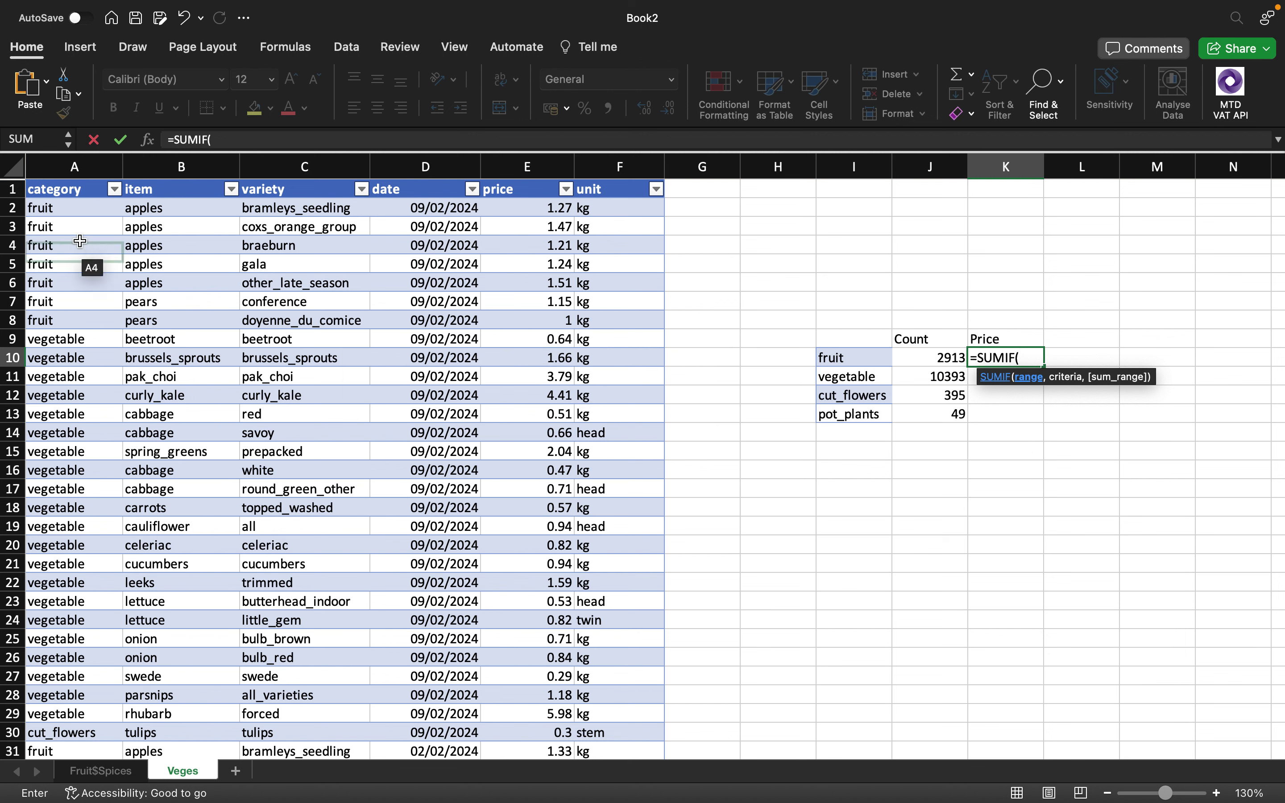
{"action": "left_click", "coordinate": [76, 167]}
{"action": "type", "text": ","}
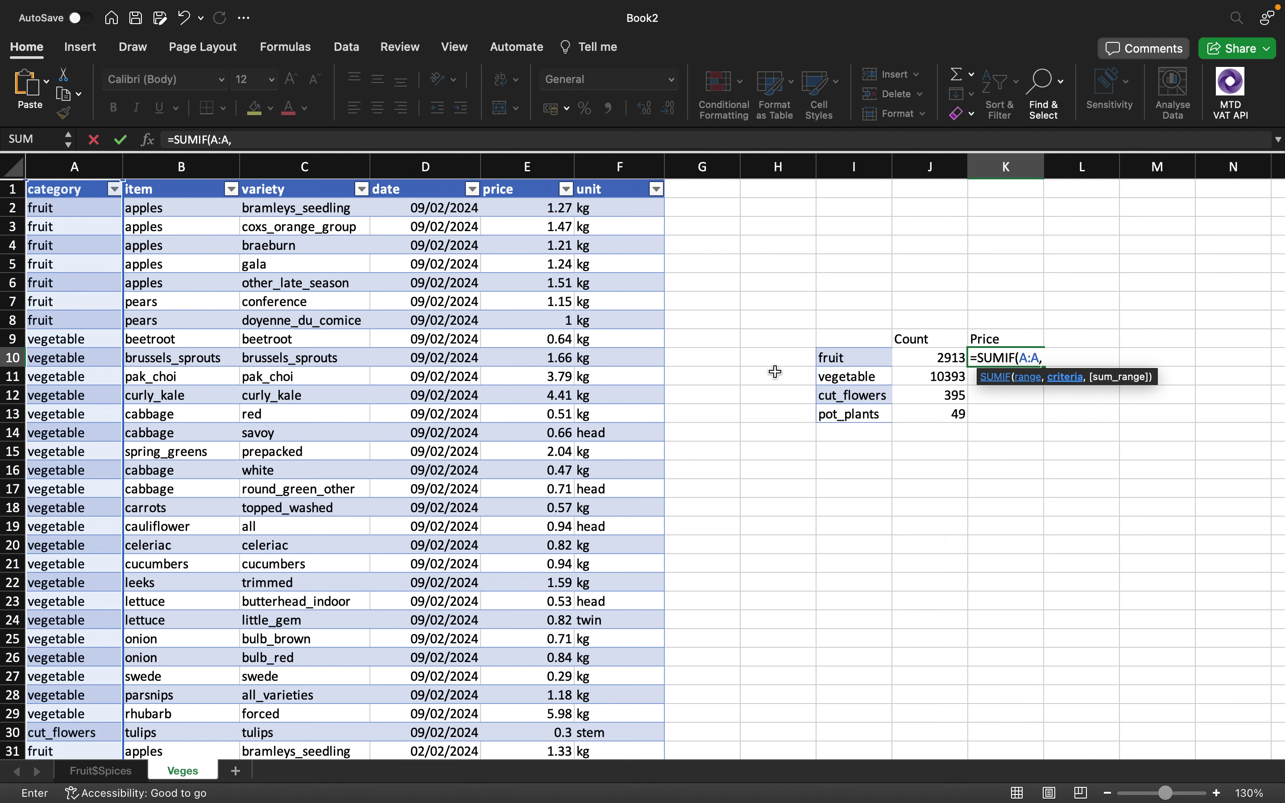
{"action": "left_click", "coordinate": [850, 360]}
{"action": "type", "text": ","}
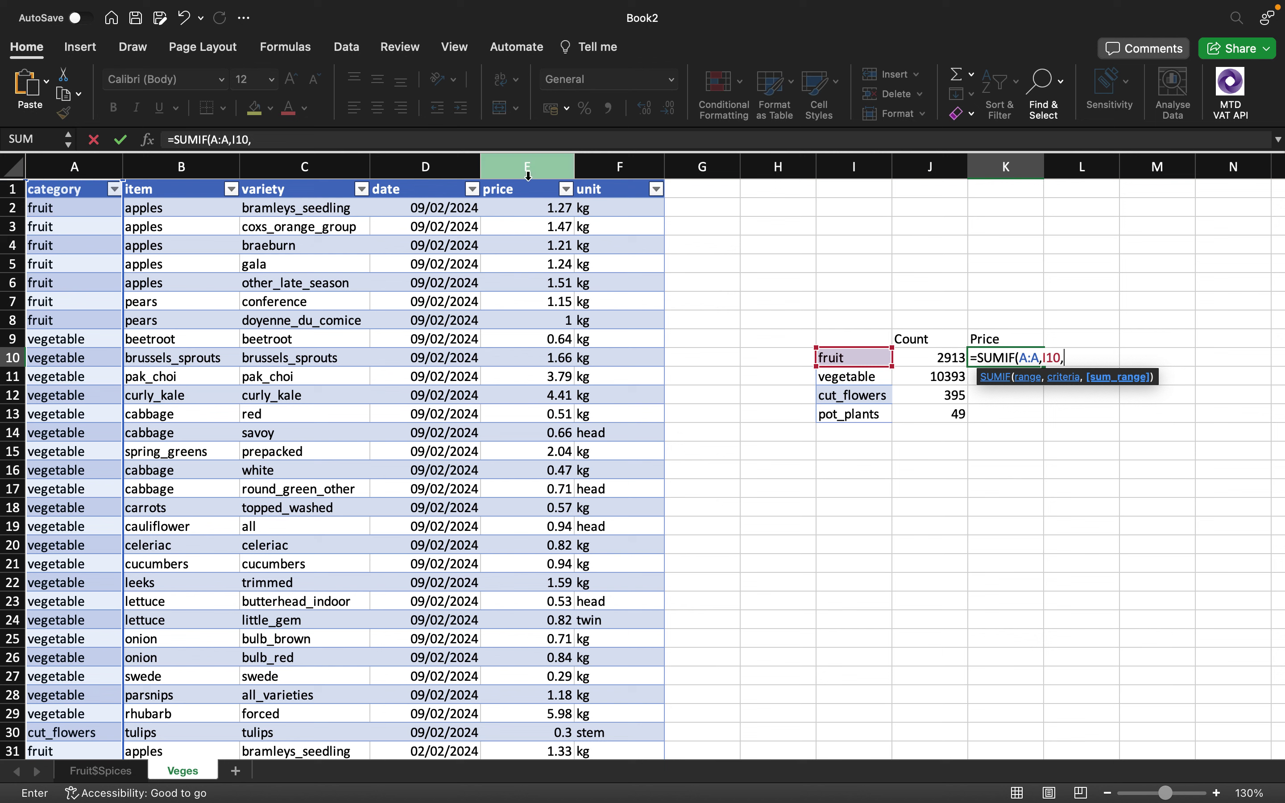
{"action": "left_click", "coordinate": [534, 167]}
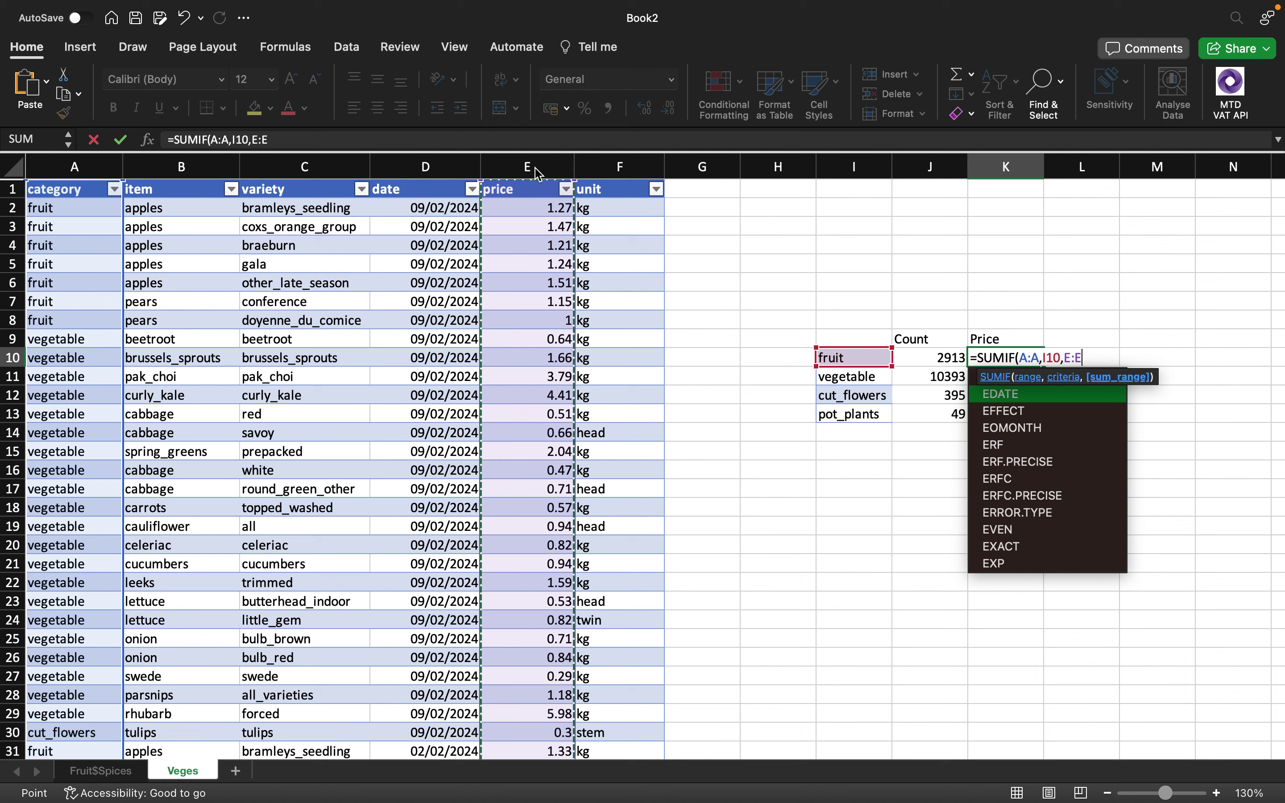
{"action": "type", "text": ")"}
{"action": "key", "text": "Return"}
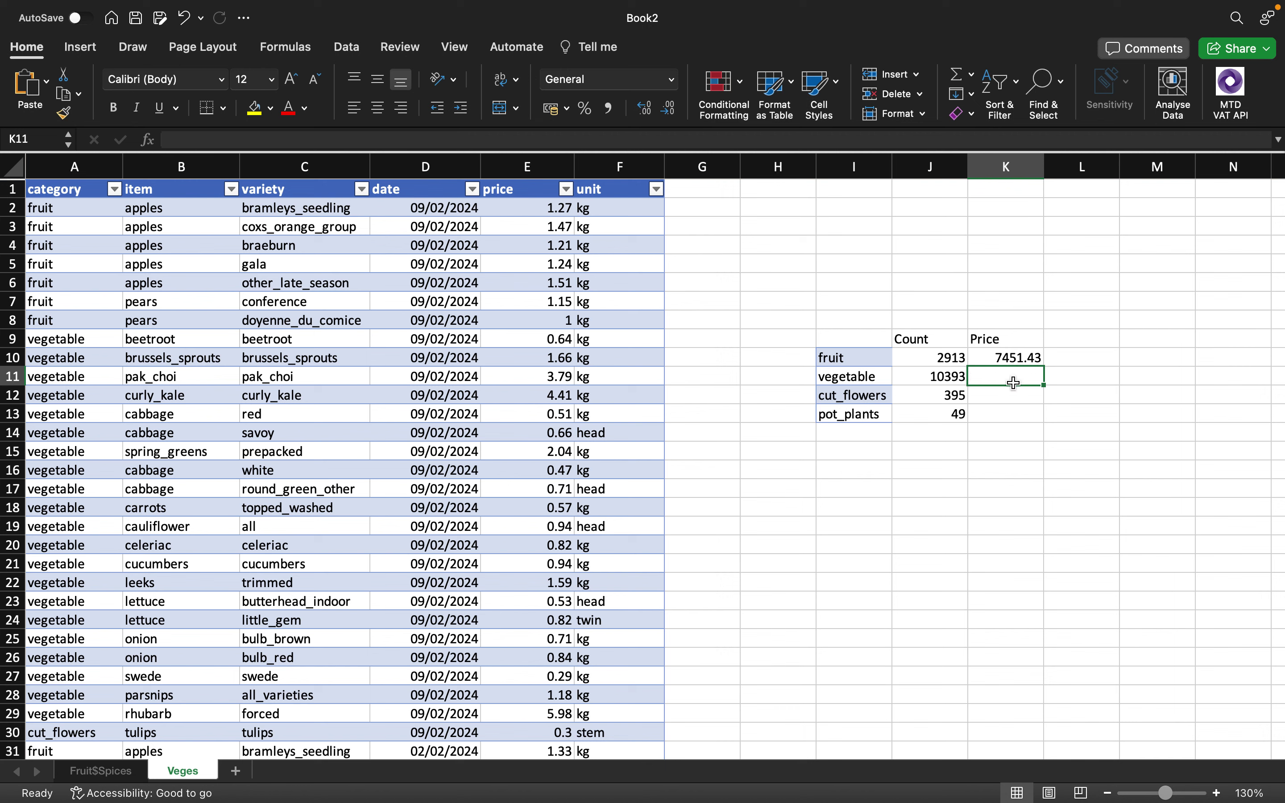
Try filling the SUMIF formula from K10 down to K13, and undo the fill.
{"action": "left_click", "coordinate": [1022, 357]}
{"action": "left_click_drag", "start_coordinate": [1045, 367], "coordinate": [1045, 418]}
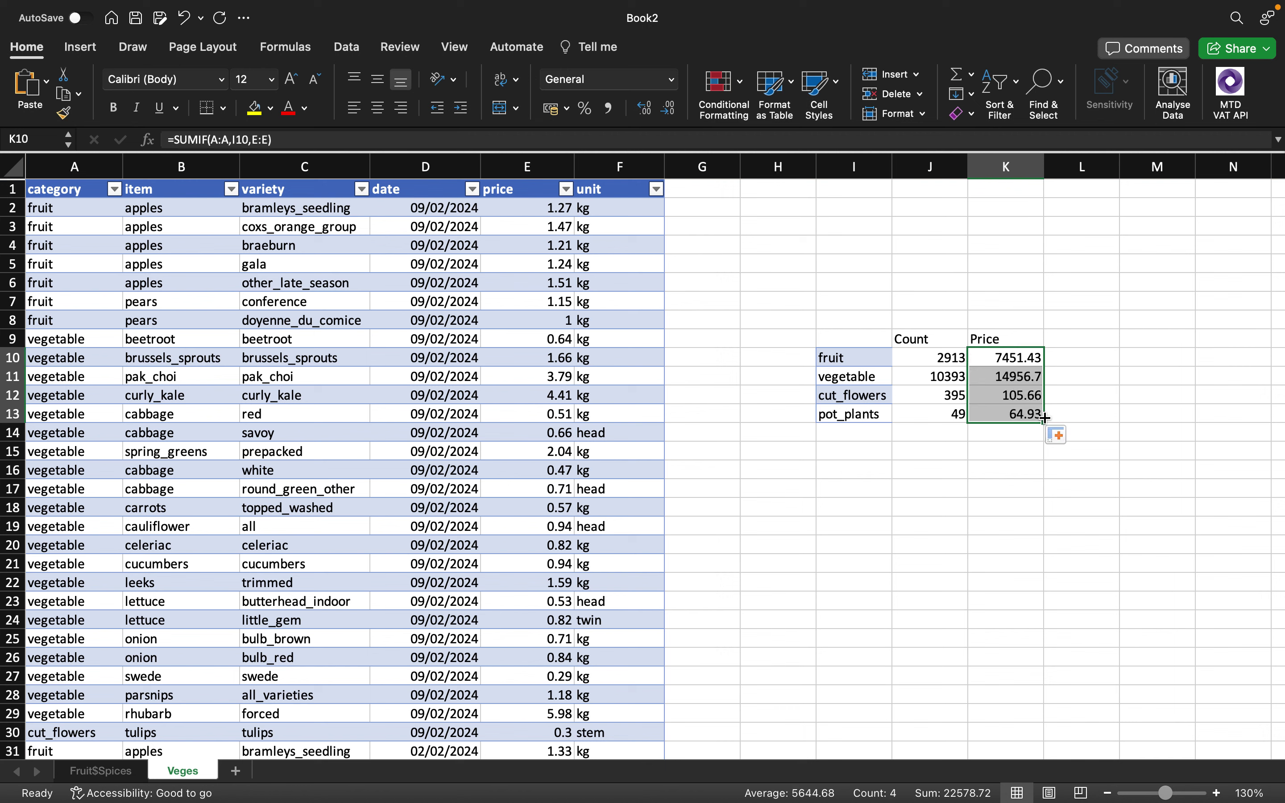
{"action": "key", "text": "super+z"}
Enter the formula =SUMIF(A:A,I11,E:E) in cell K11 to total the vegetable prices.
{"action": "left_click", "coordinate": [1017, 377]}
{"action": "type", "text": "="}
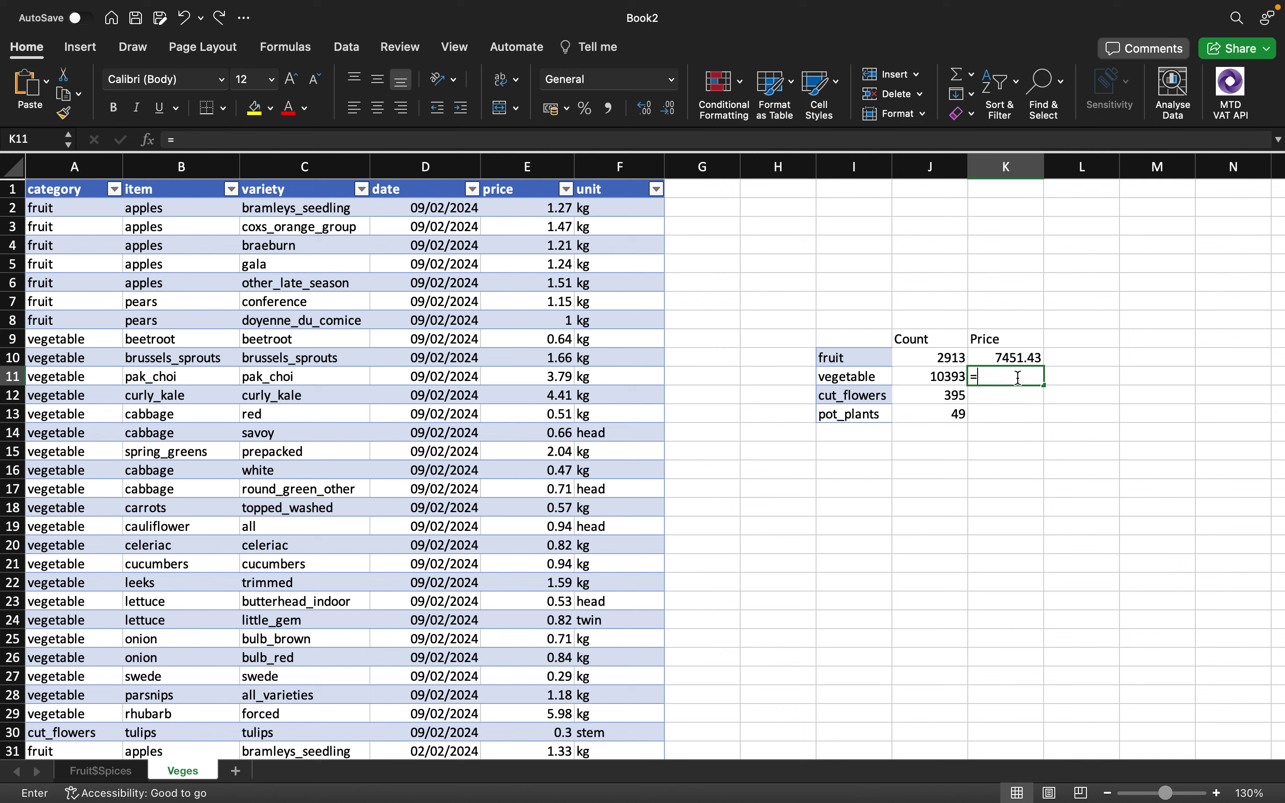
{"action": "type", "text": "DU"}
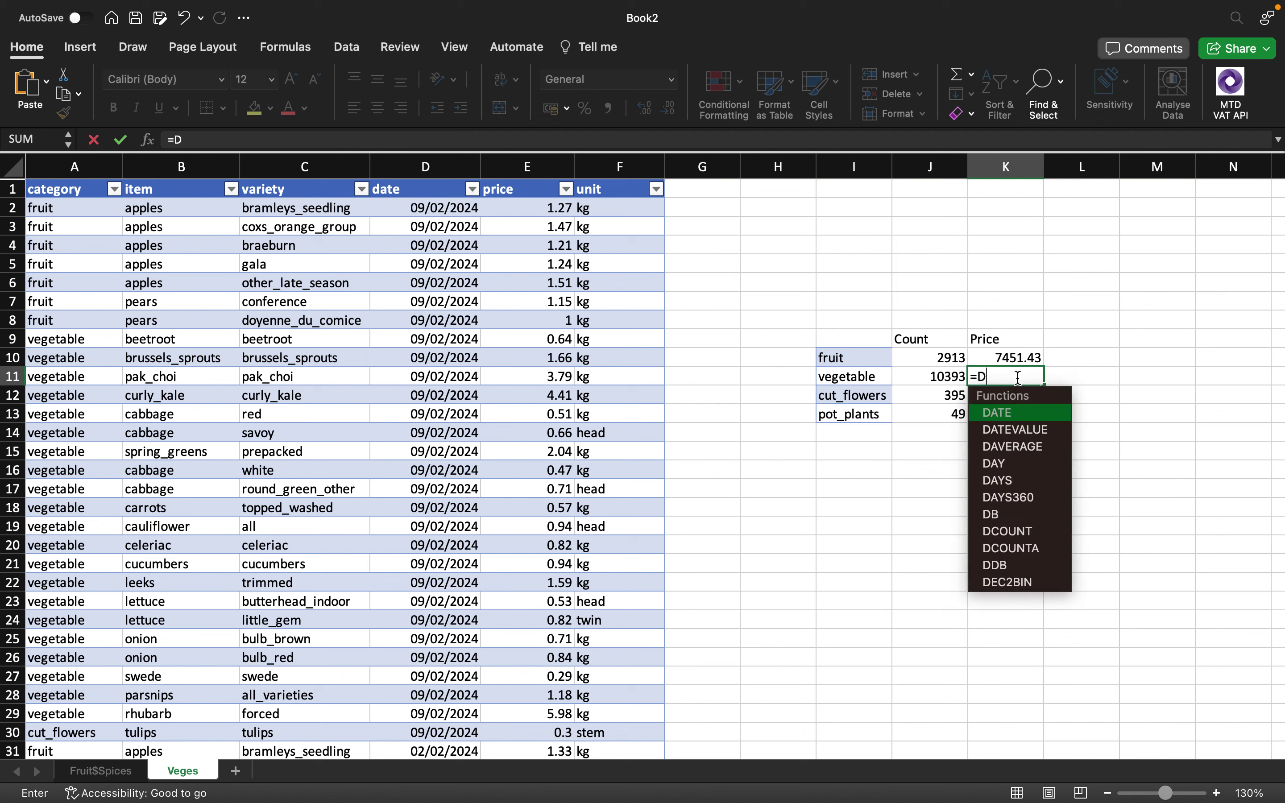
{"action": "key", "text": "BackSpace"}
{"action": "key", "text": "BackSpace"}
{"action": "type", "text": "SUM"}
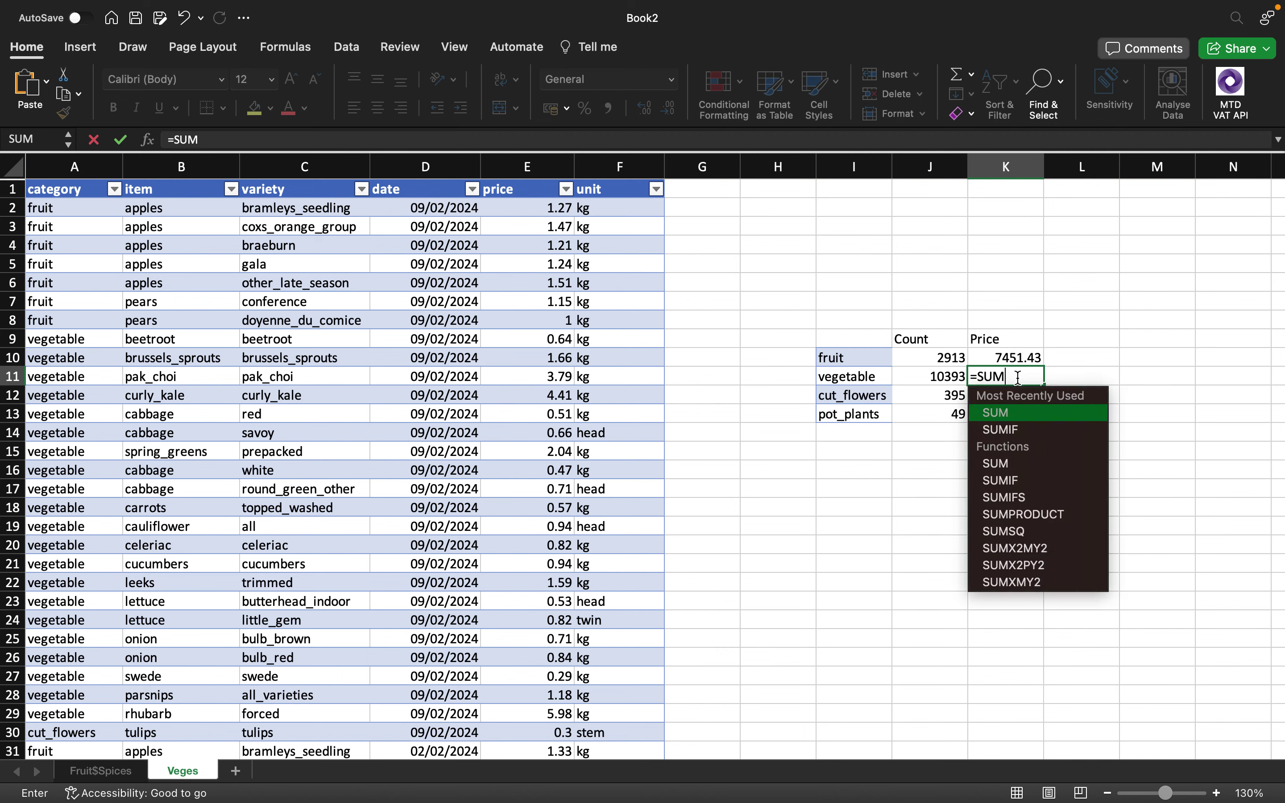
{"action": "double_click", "coordinate": [1003, 430]}
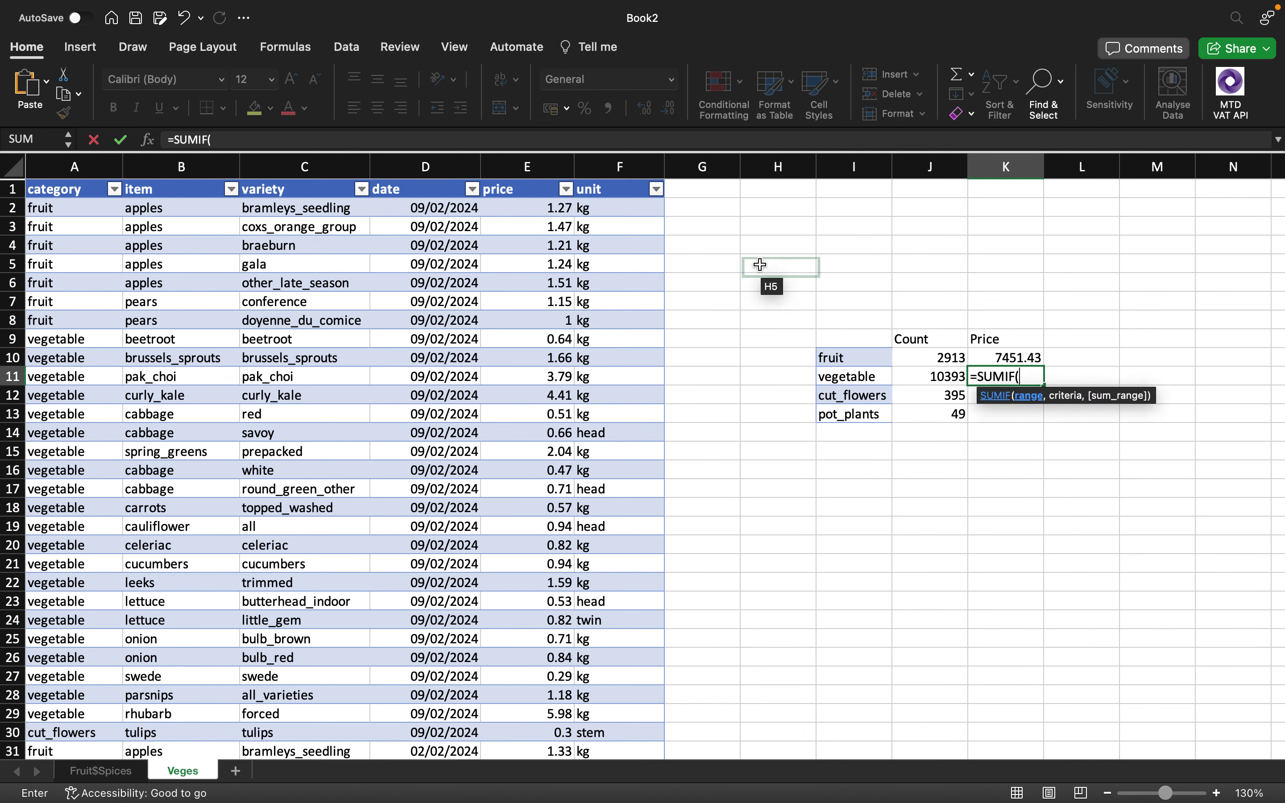
{"action": "left_click", "coordinate": [62, 175]}
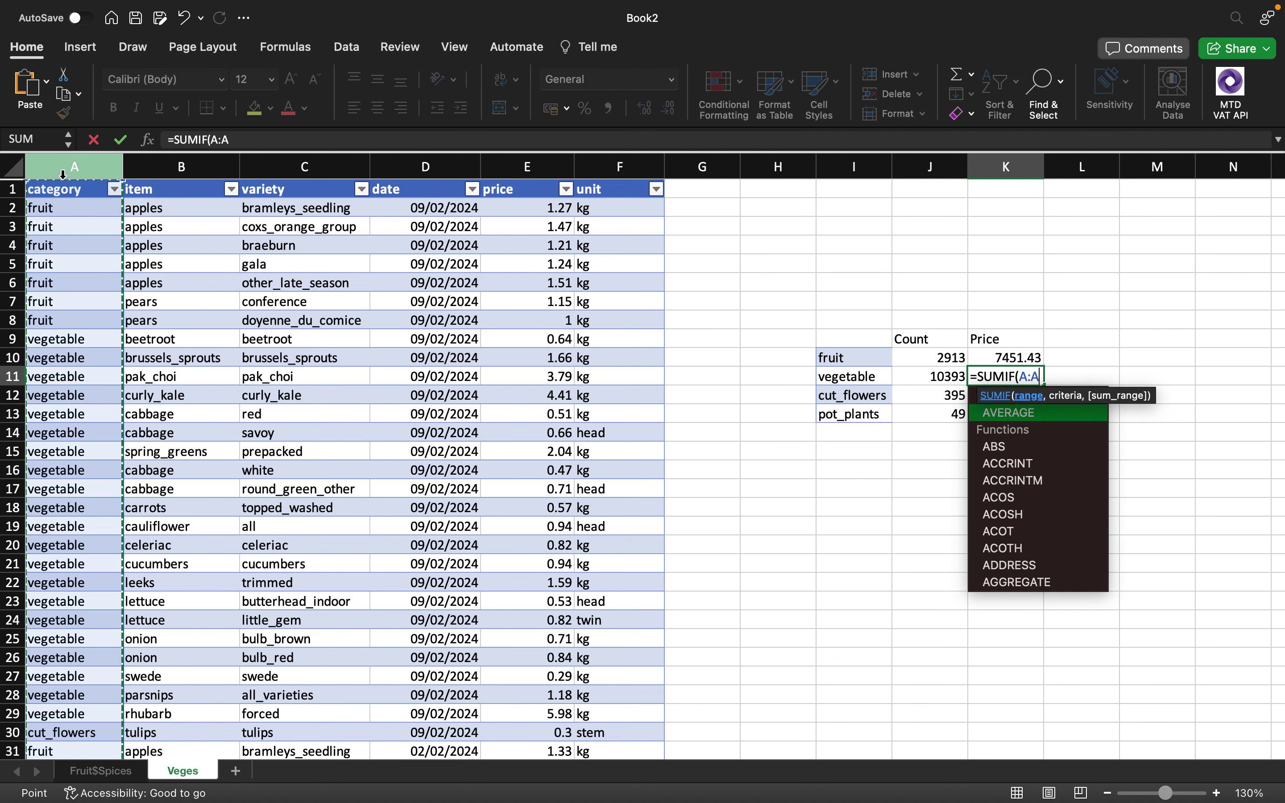
{"action": "type", "text": ","}
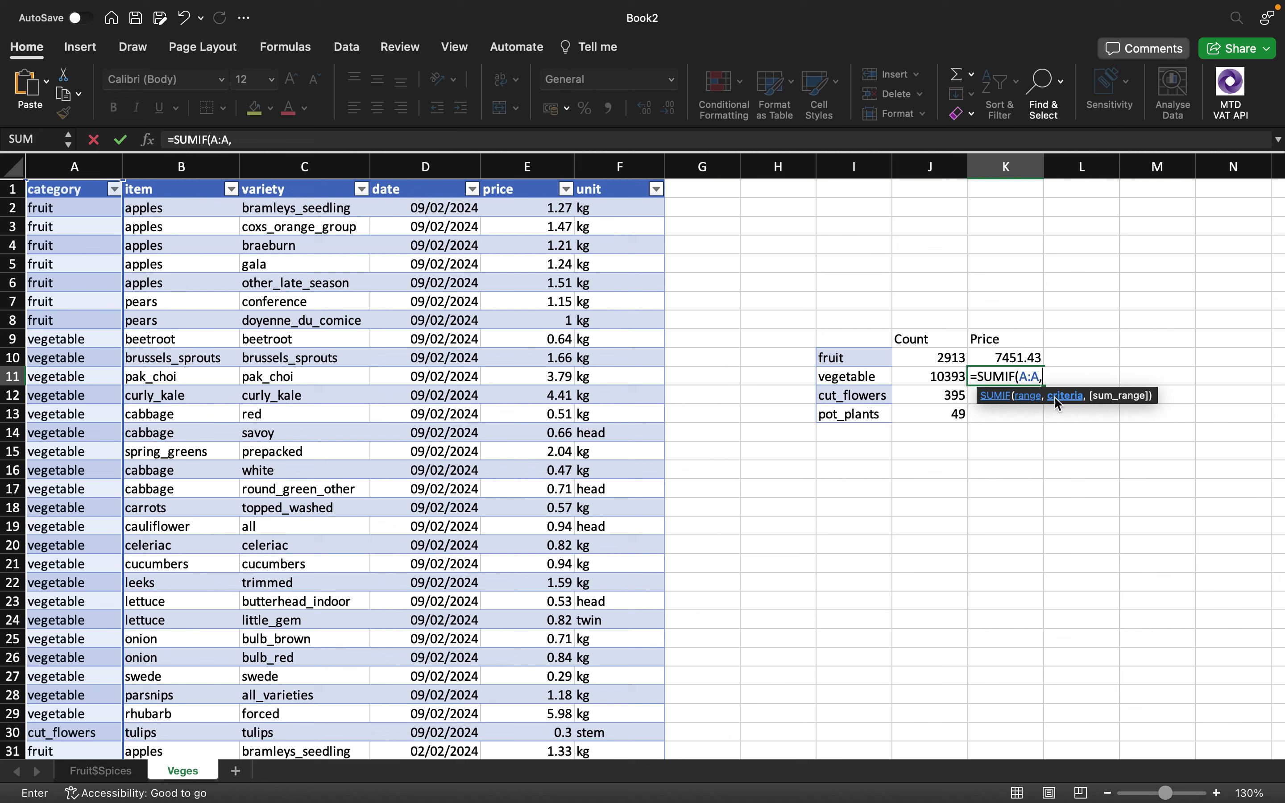
{"action": "left_click", "coordinate": [879, 381]}
{"action": "type", "text": ","}
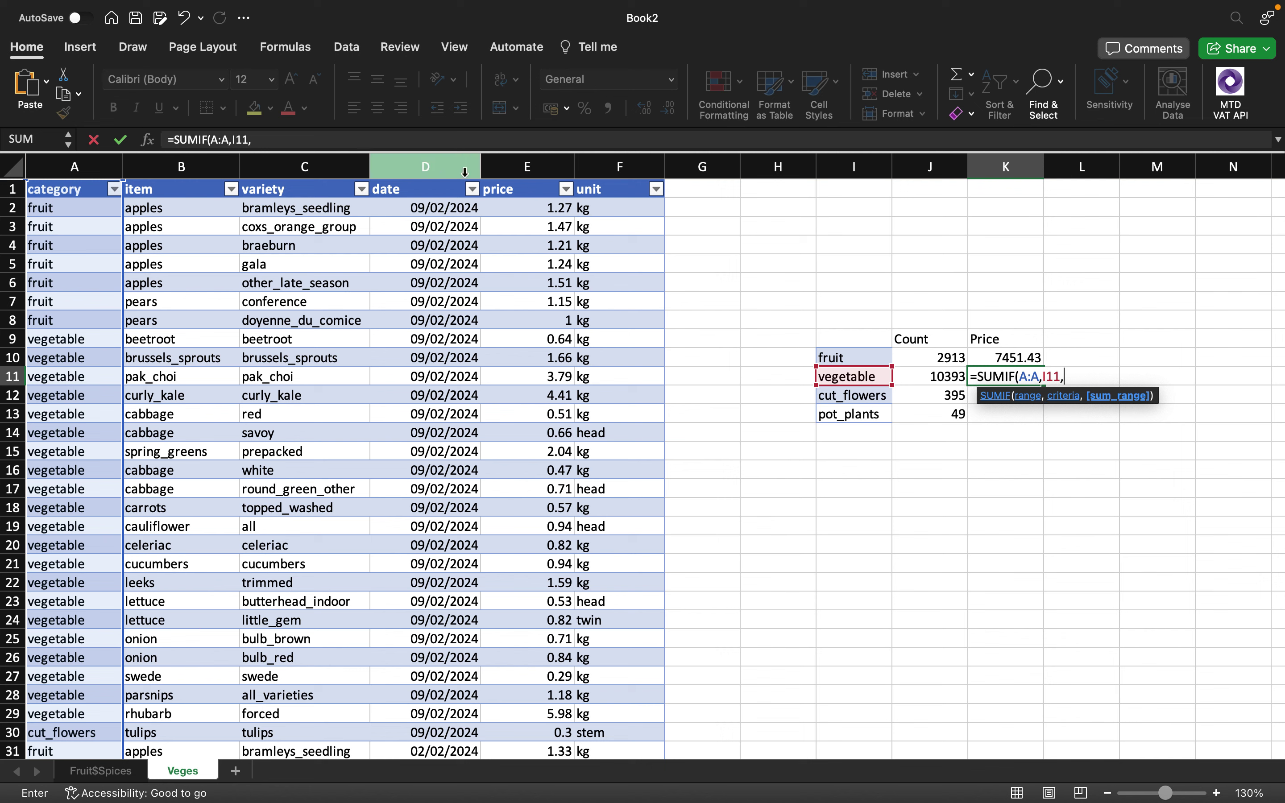
{"action": "left_click", "coordinate": [508, 169]}
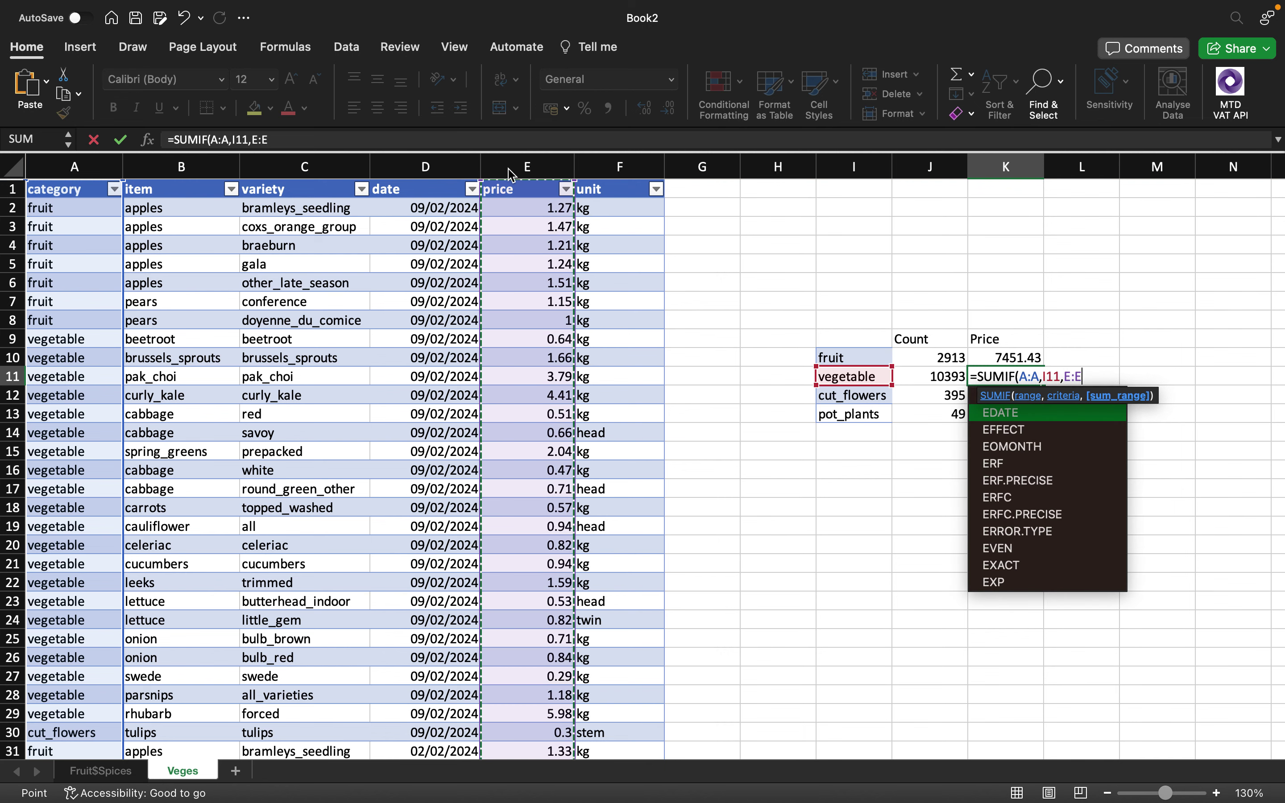
{"action": "type", "text": ")"}
{"action": "key", "text": "Return"}
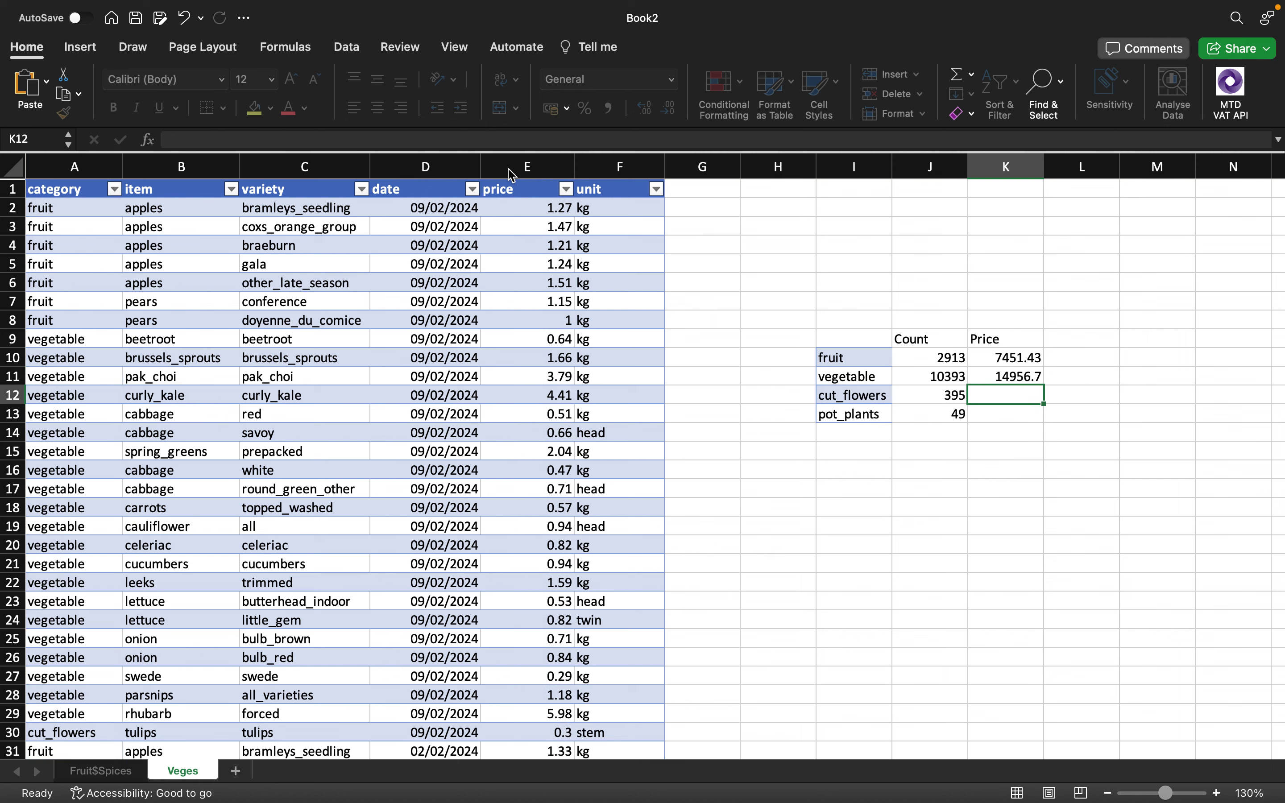
Fill the price formula from K11 down to K13 for cut_flowers and pot_plants.
{"action": "left_click", "coordinate": [1015, 376]}
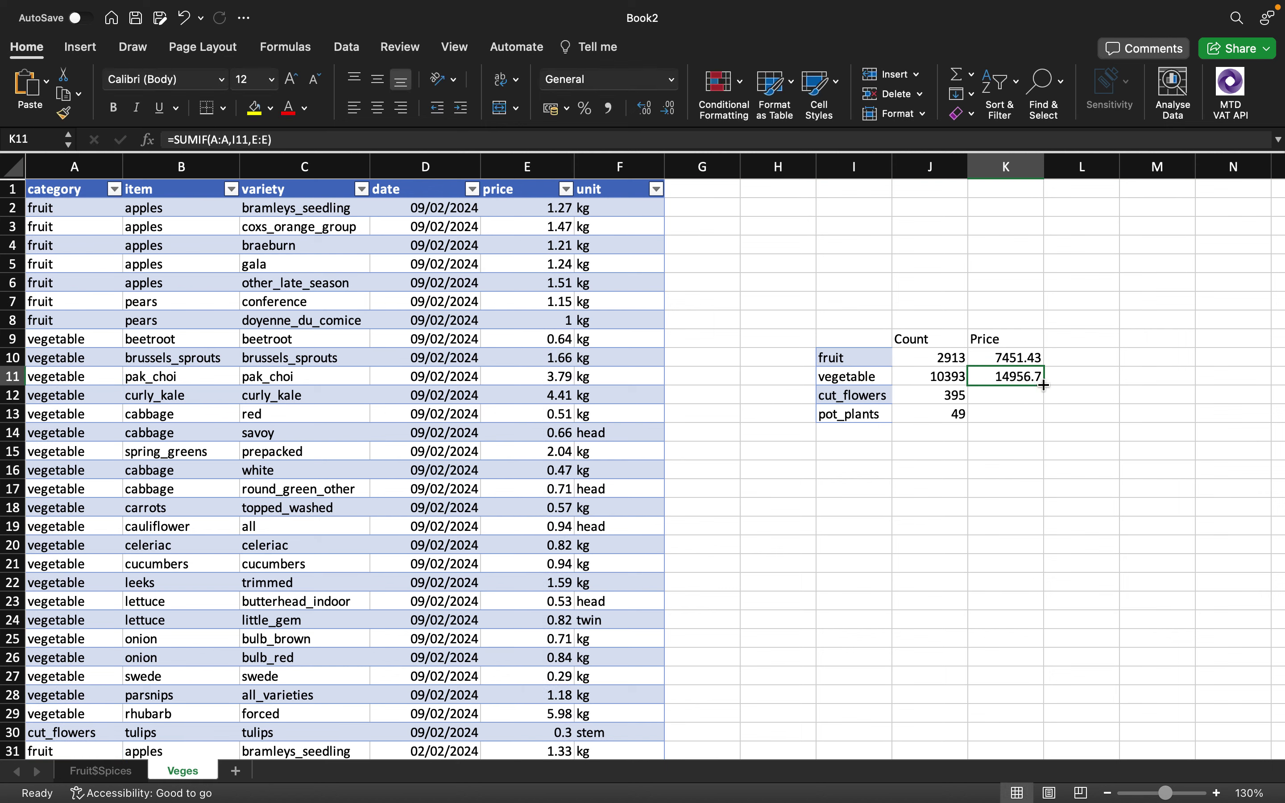
{"action": "left_click_drag", "start_coordinate": [1044, 385], "coordinate": [1044, 420]}
{"action": "left_click", "coordinate": [1036, 431]}
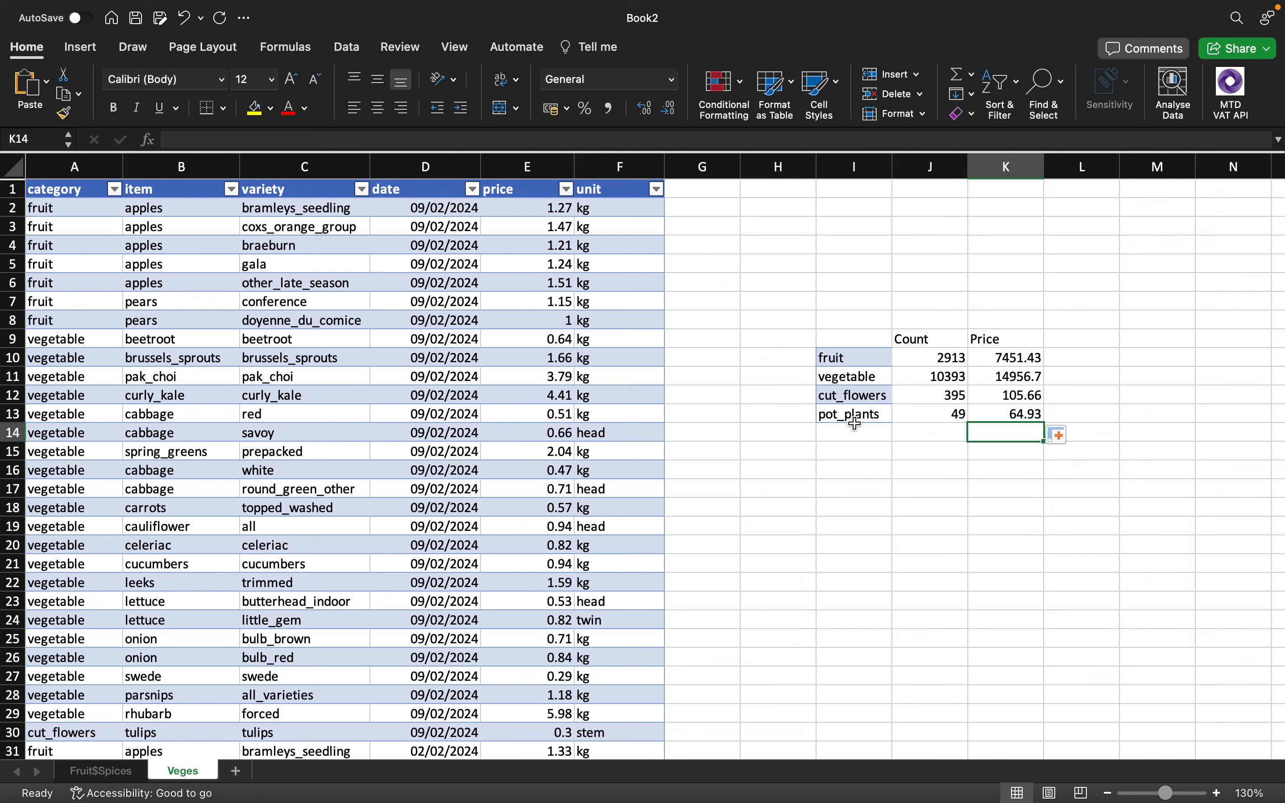
Enter the two criteria fruit in cell I18 and pears in cell J18, below the category summary.
{"action": "left_click", "coordinate": [82, 209]}
{"action": "left_click", "coordinate": [162, 210]}
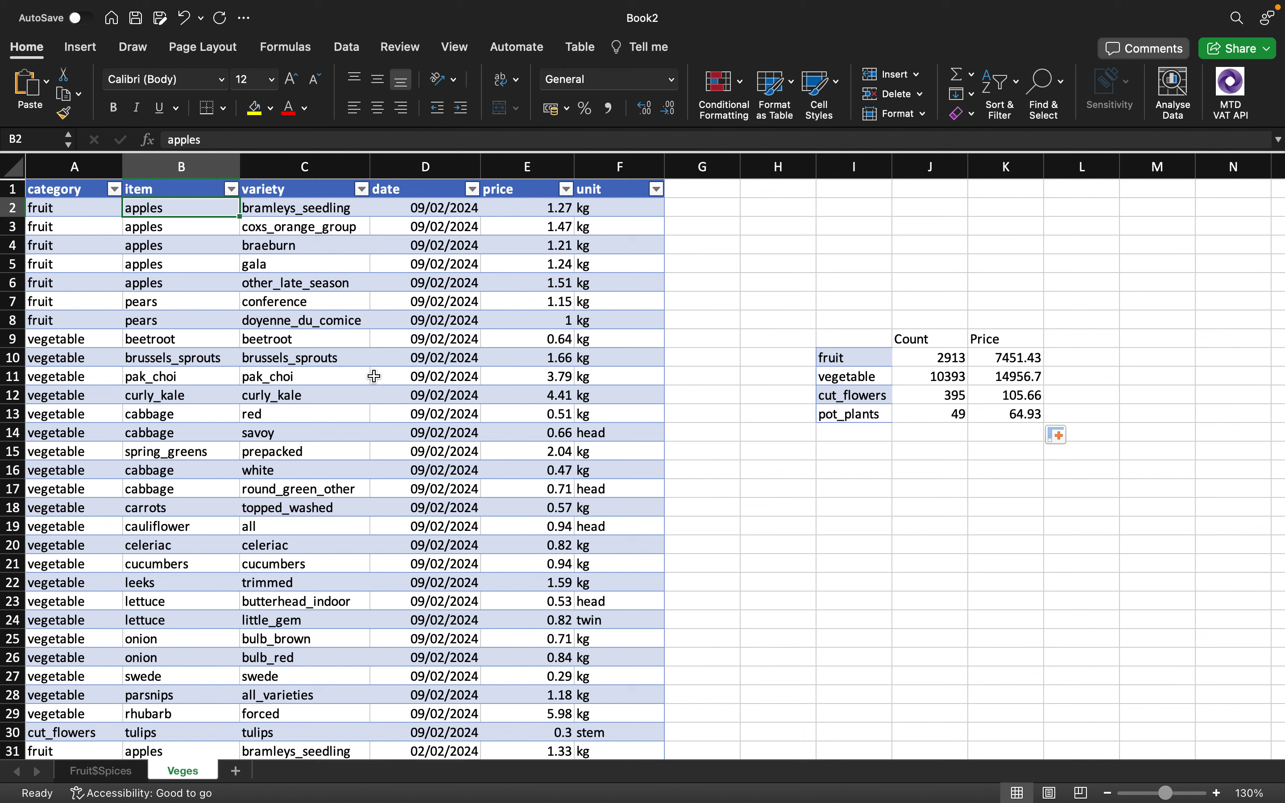
{"action": "left_click", "coordinate": [847, 501]}
{"action": "type", "text": "F"}
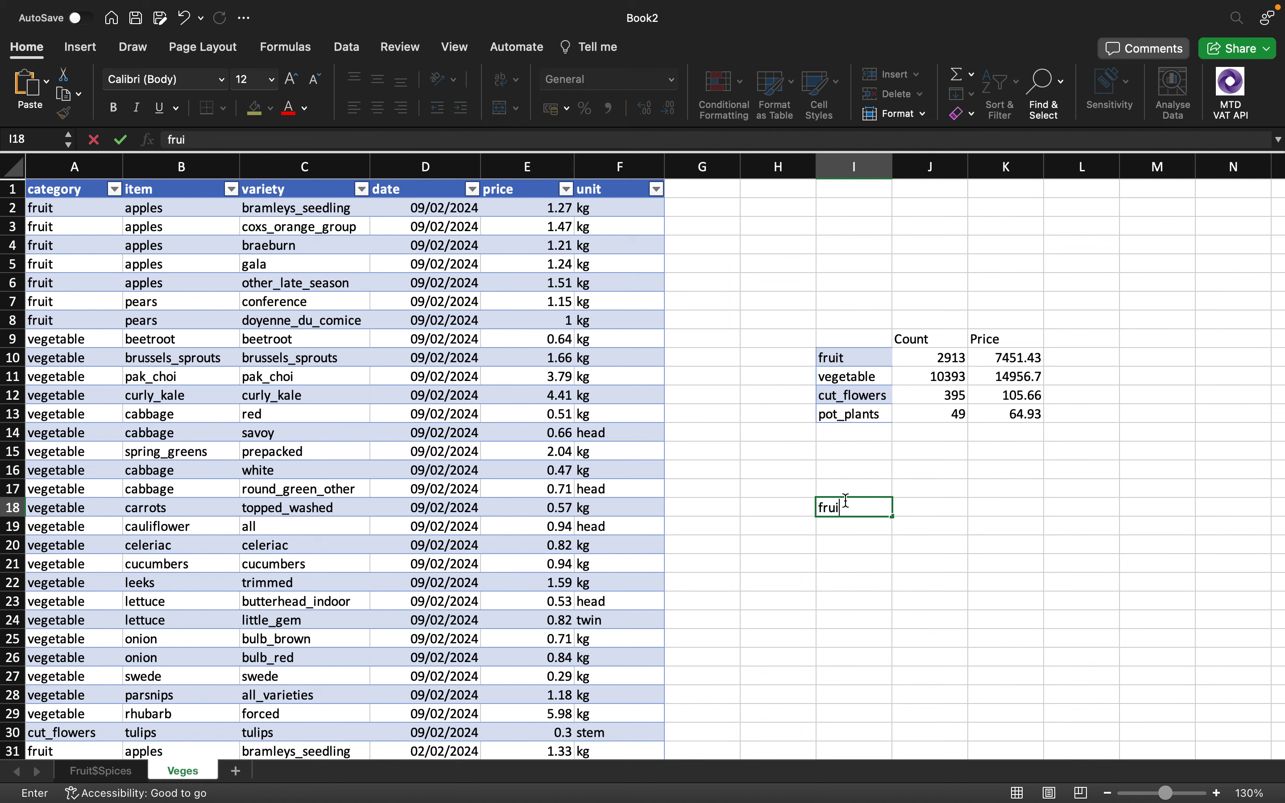
{"action": "key", "text": "Tab"}
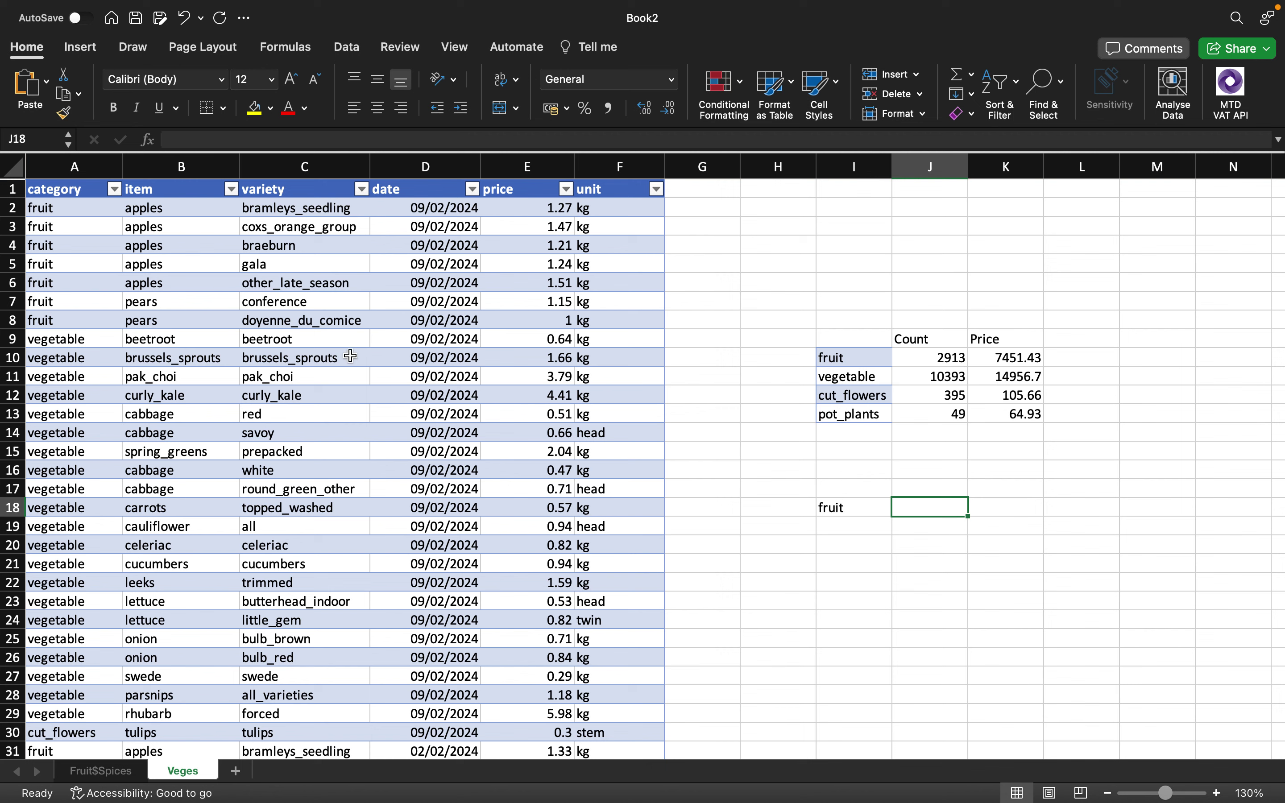
{"action": "type", "text": "pears"}
{"action": "key", "text": "Tab"}
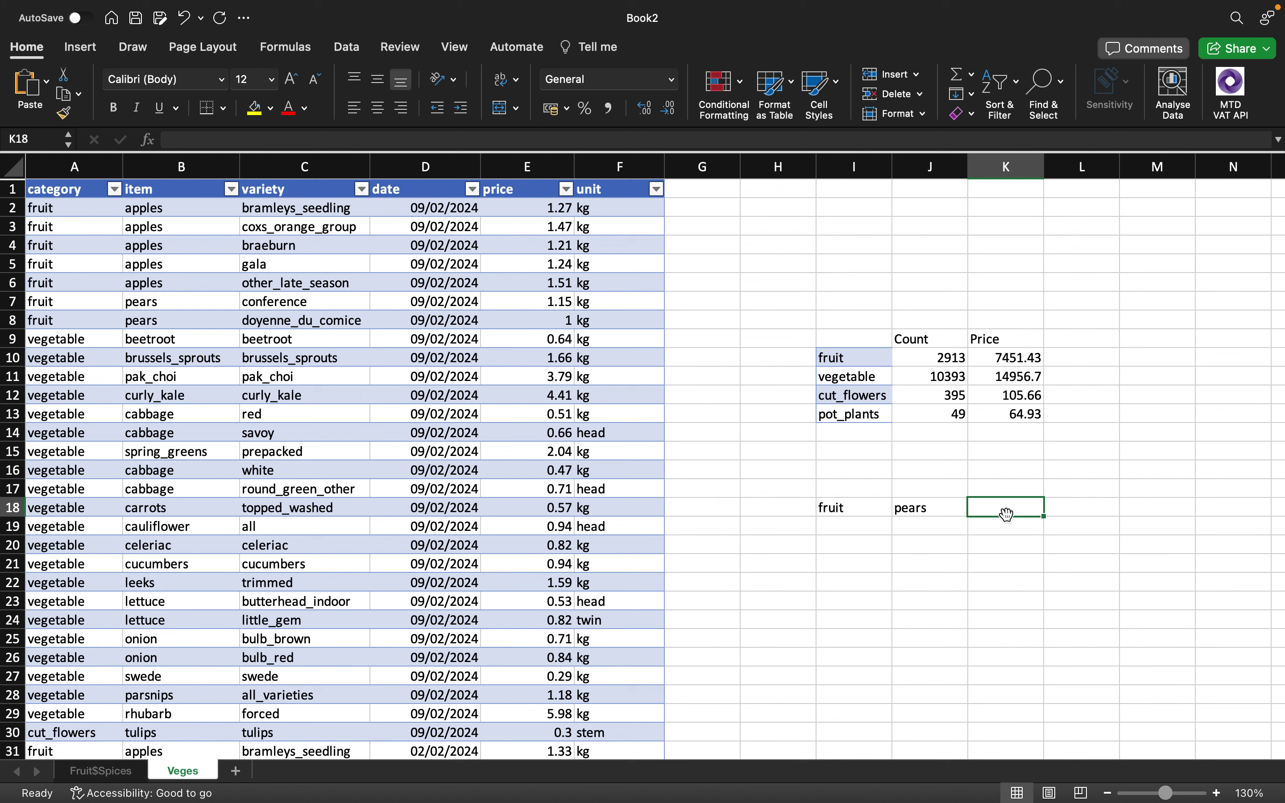
Enter the formula =COUNTIFS(A:A,I18,B:B,J18) in cell K18 to count rows matching both fruit and pears, and check it.
{"action": "type", "text": "="}
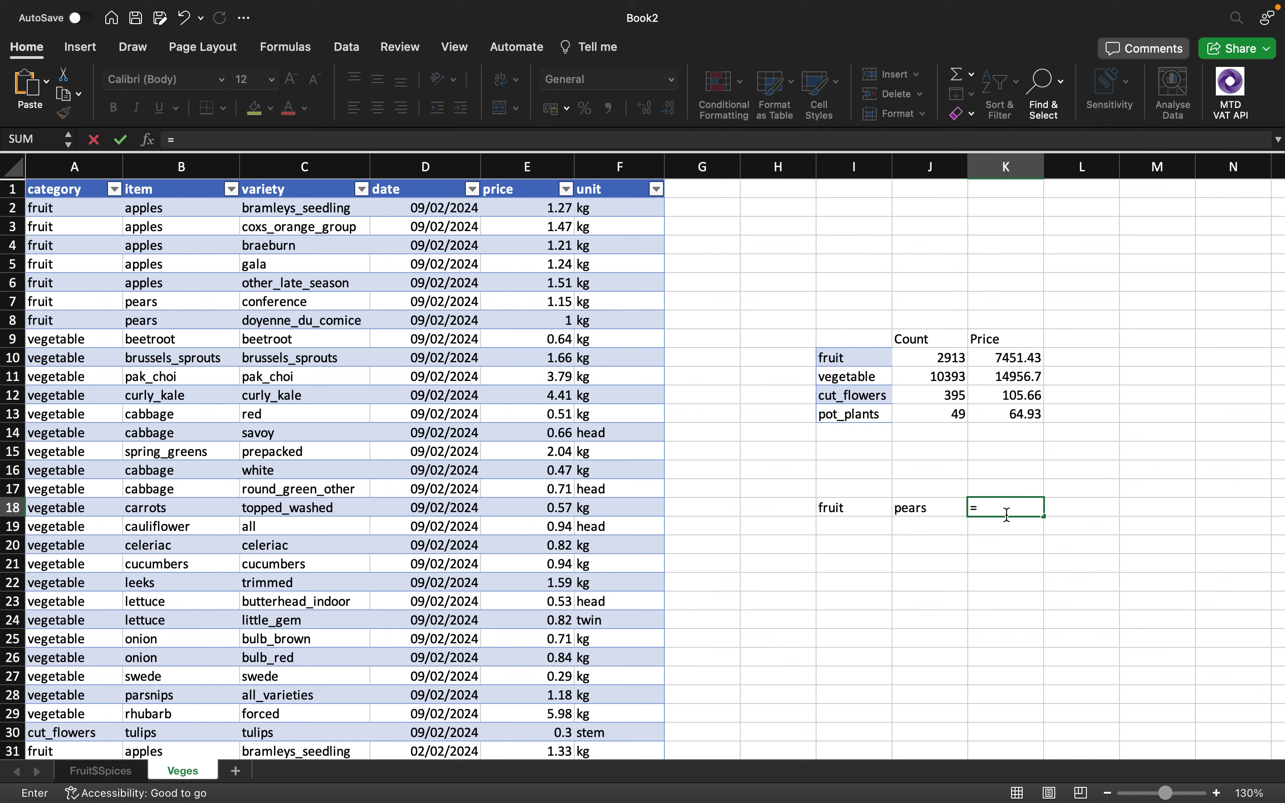
{"action": "type", "text": "COUNT"}
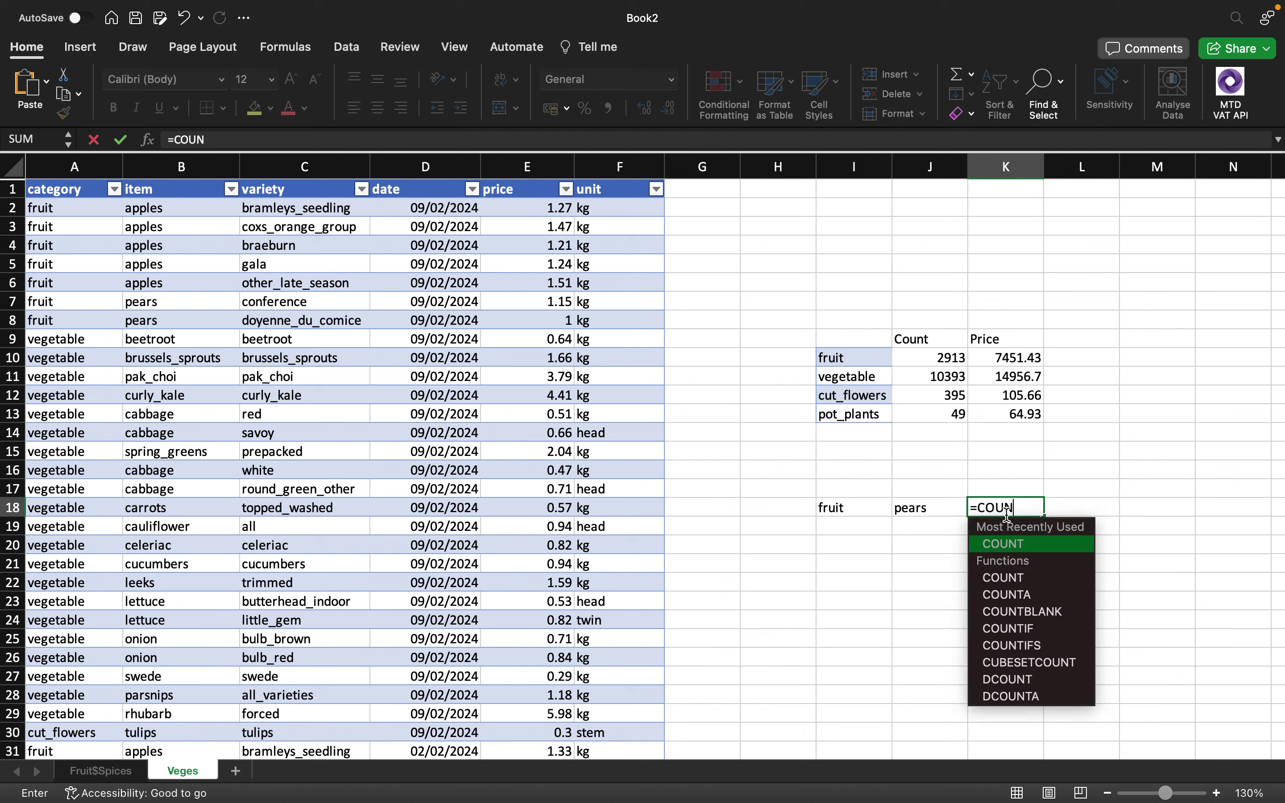
{"action": "double_click", "coordinate": [1065, 649]}
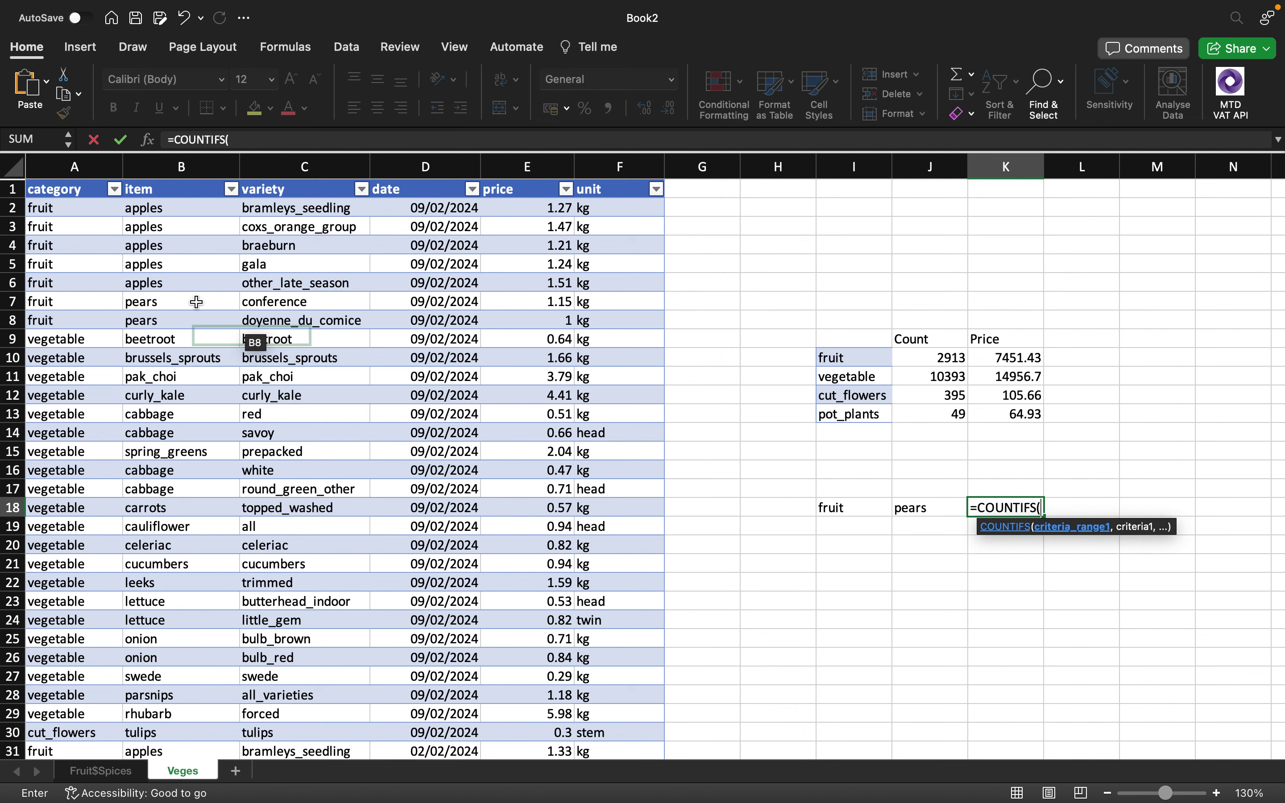
{"action": "left_click", "coordinate": [67, 170]}
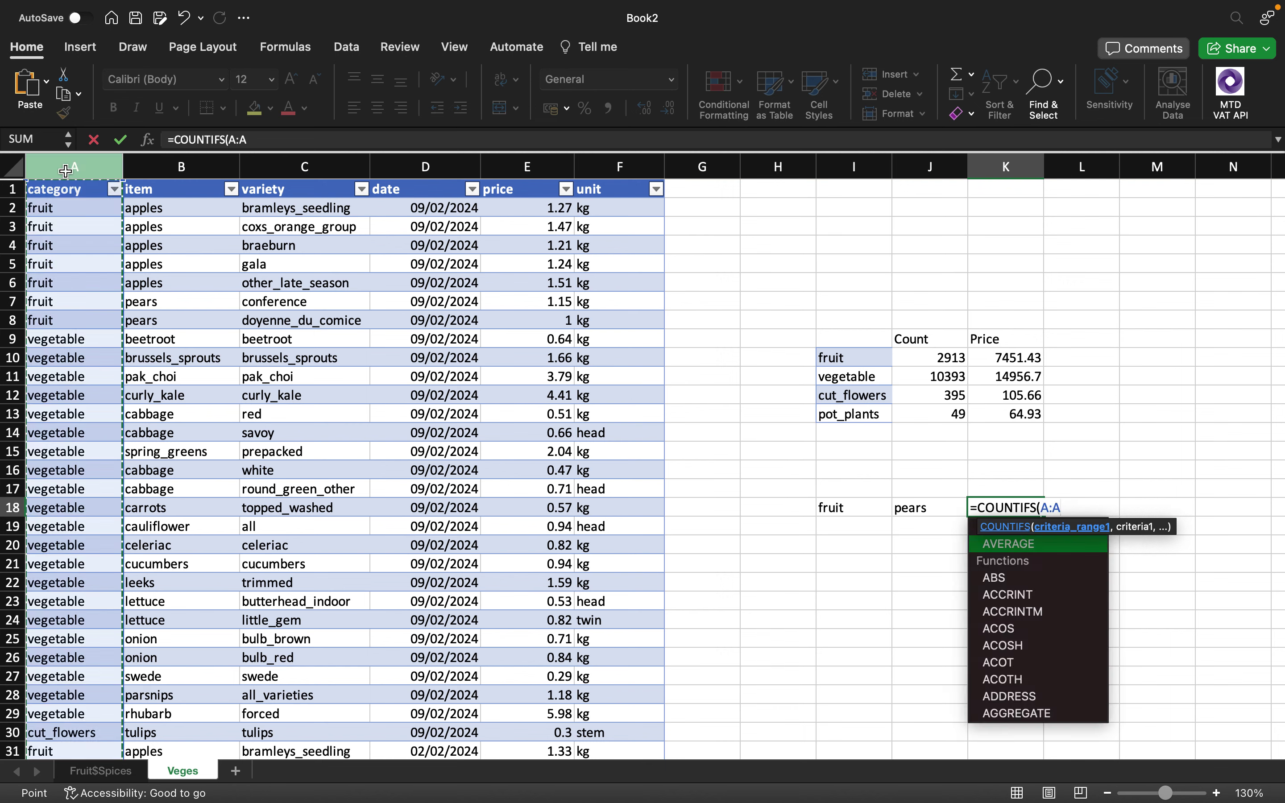
{"action": "type", "text": ","}
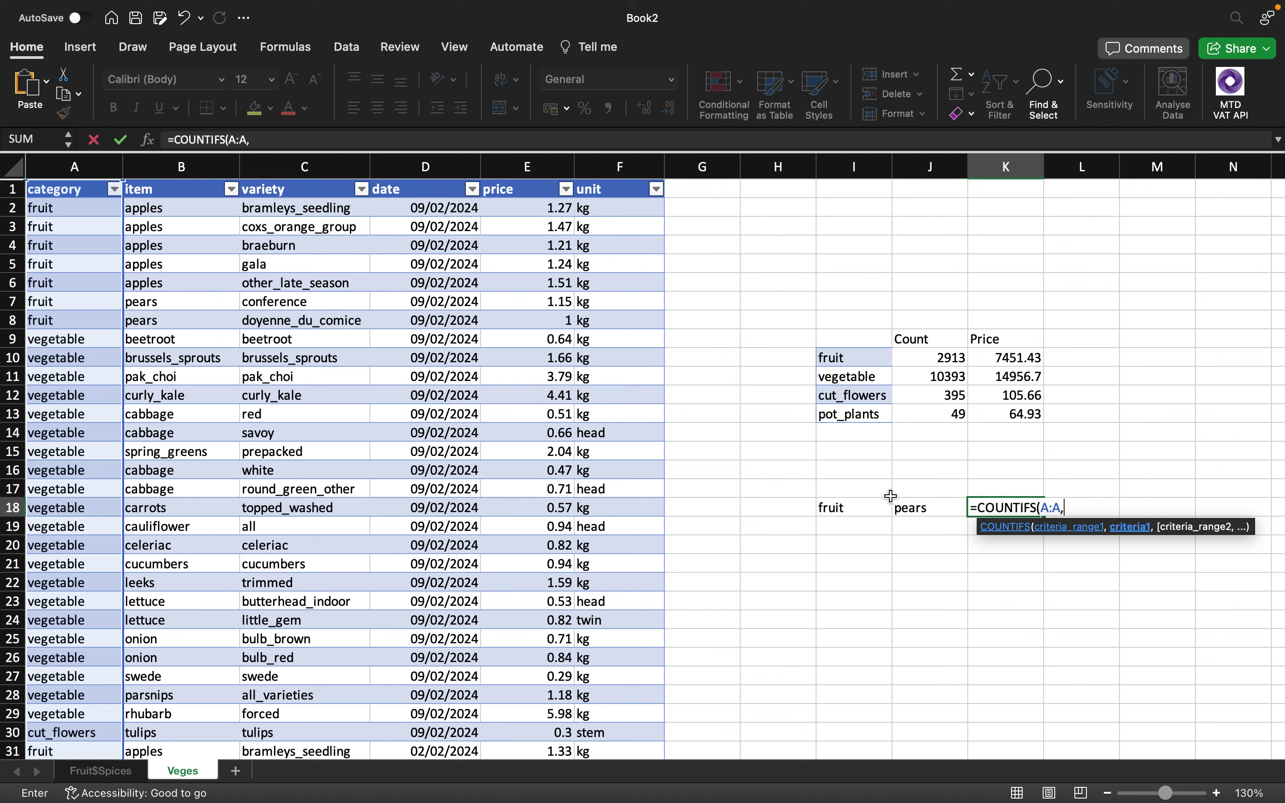
{"action": "left_click", "coordinate": [846, 510]}
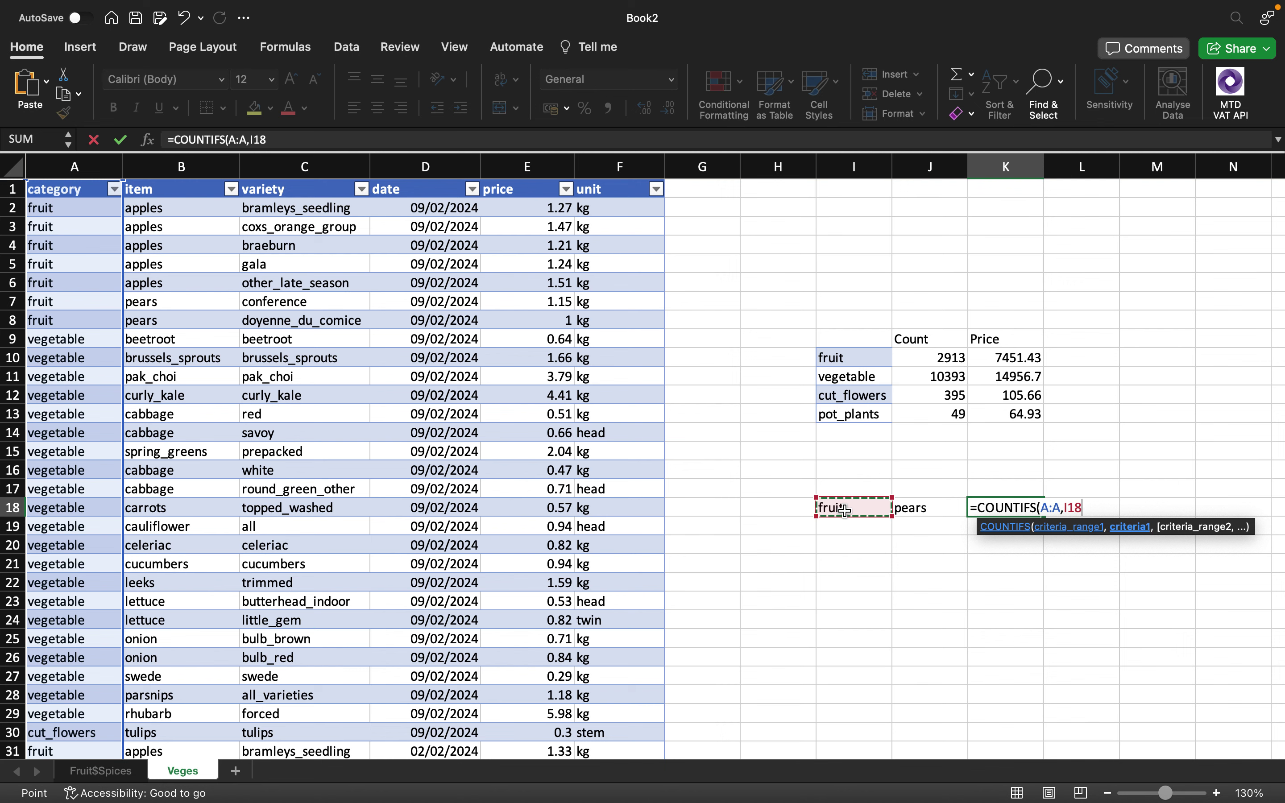
{"action": "type", "text": ","}
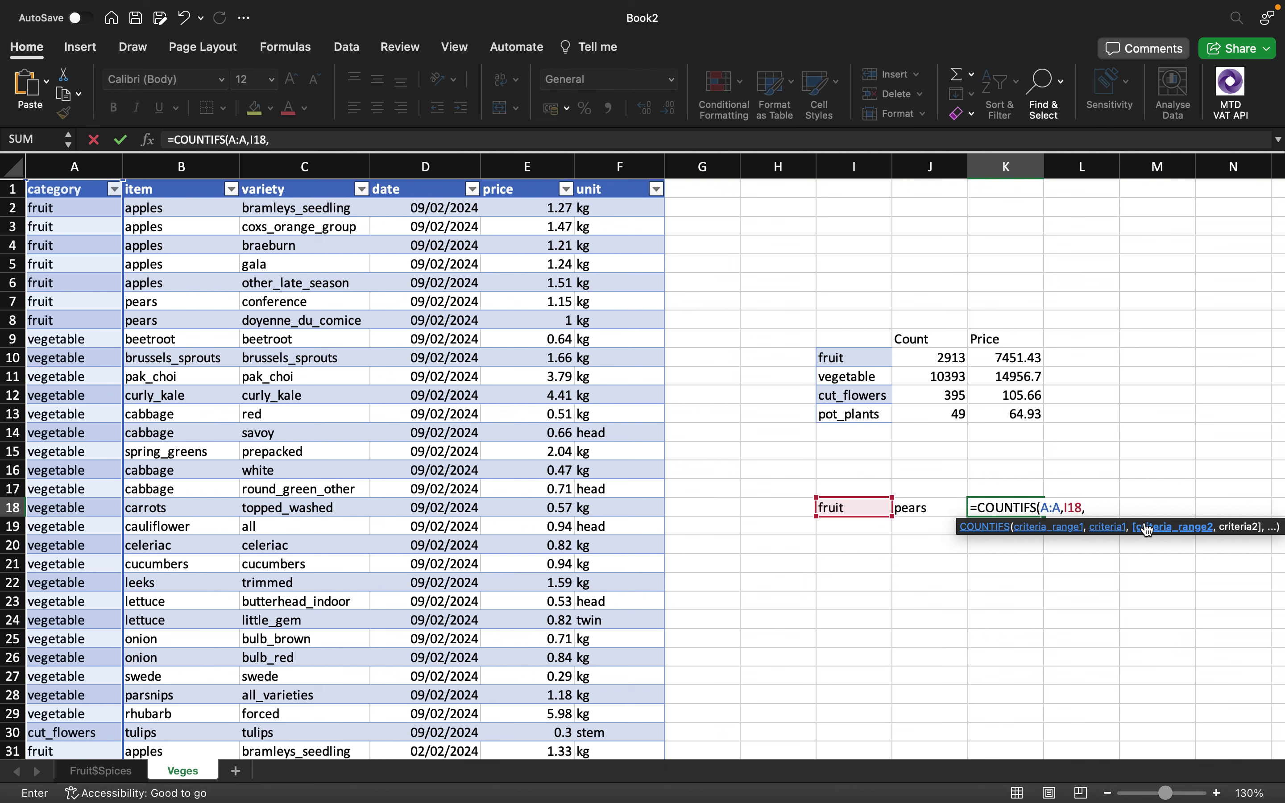
{"action": "left_click", "coordinate": [200, 169]}
{"action": "type", "text": ","}
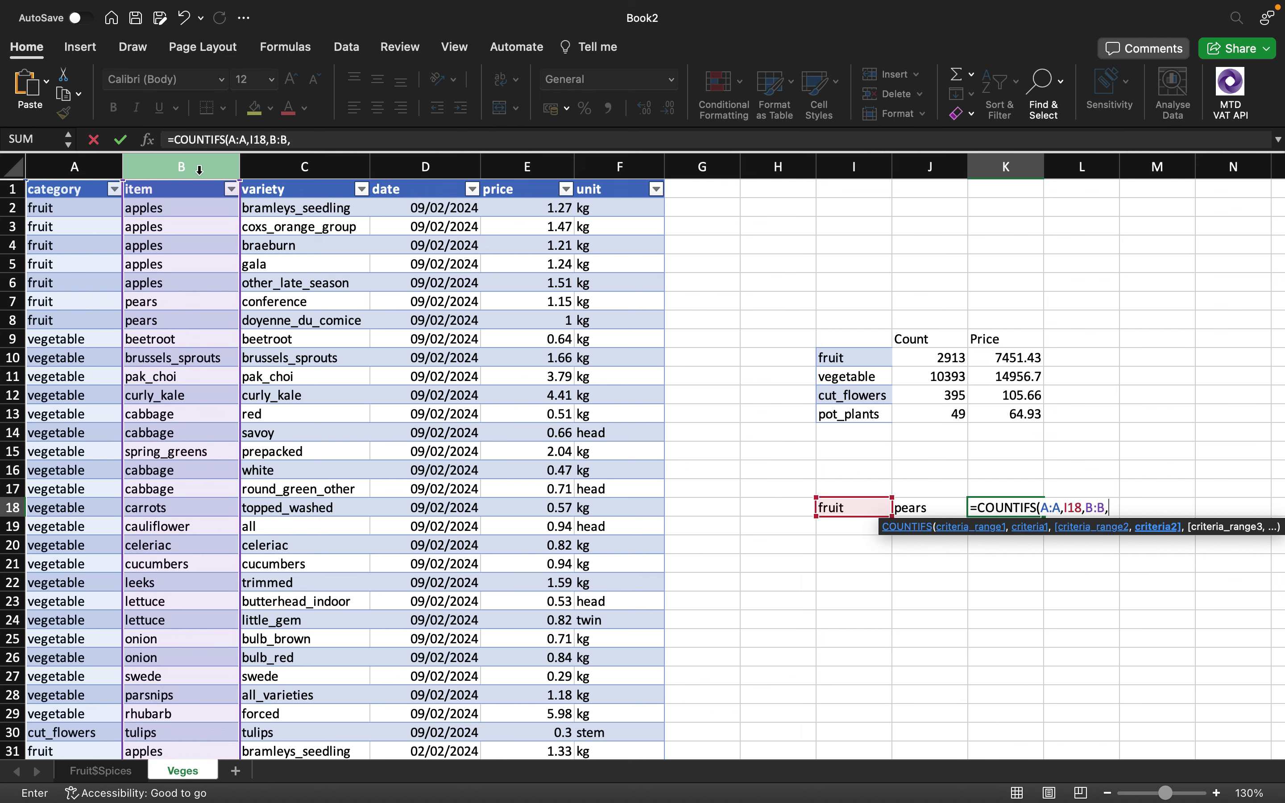
{"action": "left_click", "coordinate": [928, 511]}
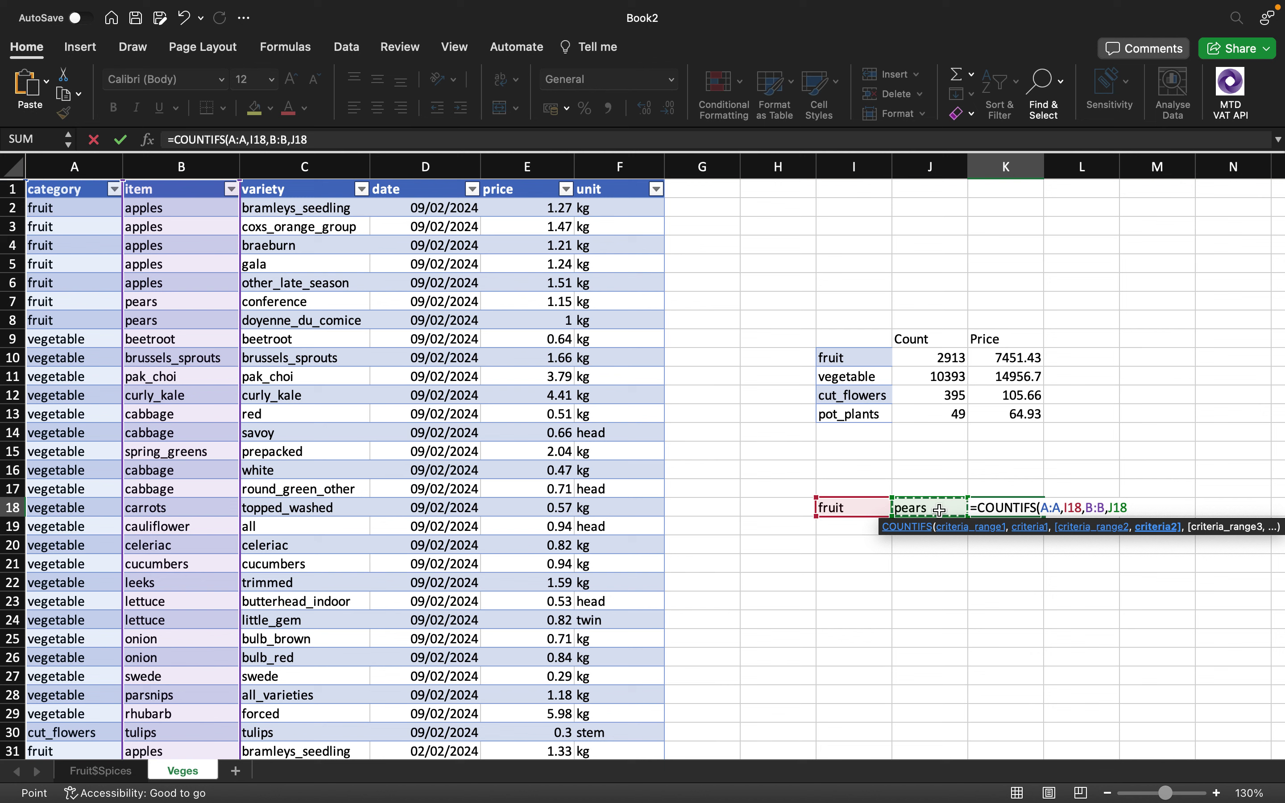
{"action": "type", "text": ","}
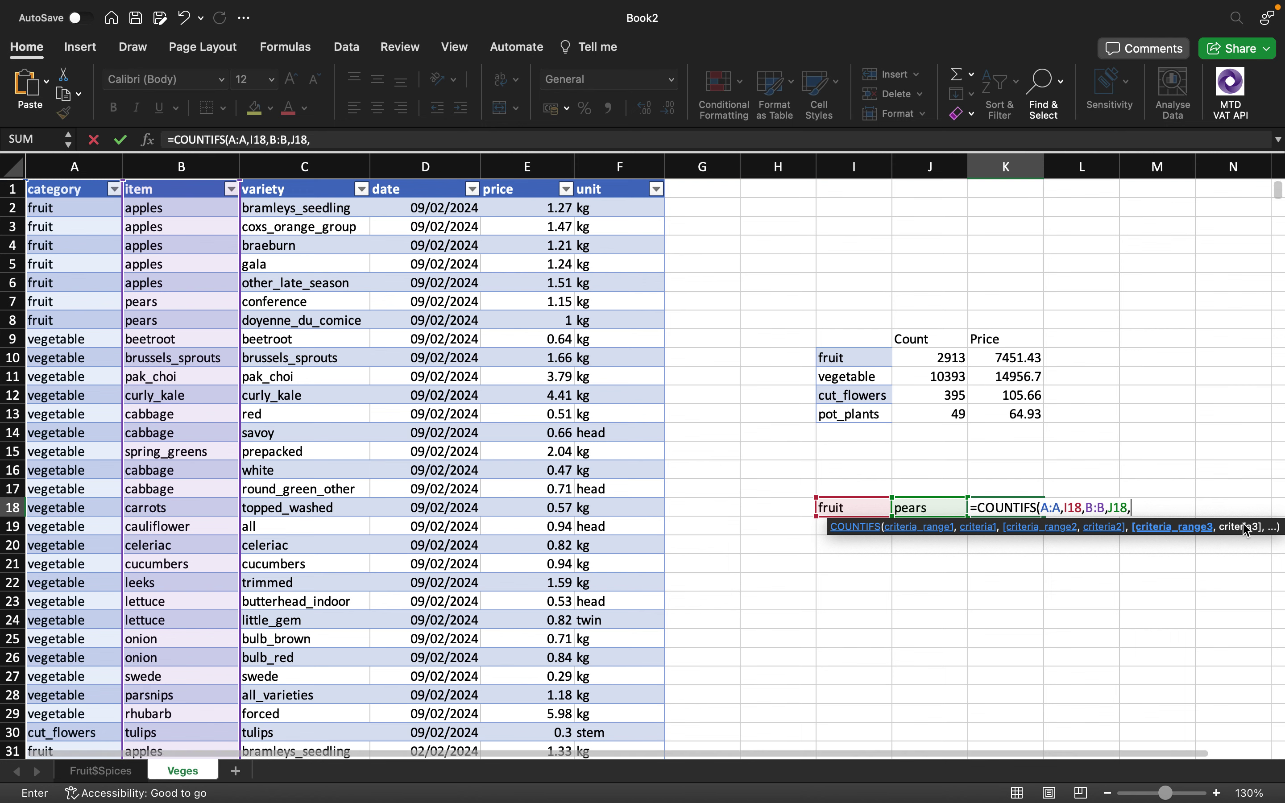
{"action": "key", "text": "BackSpace"}
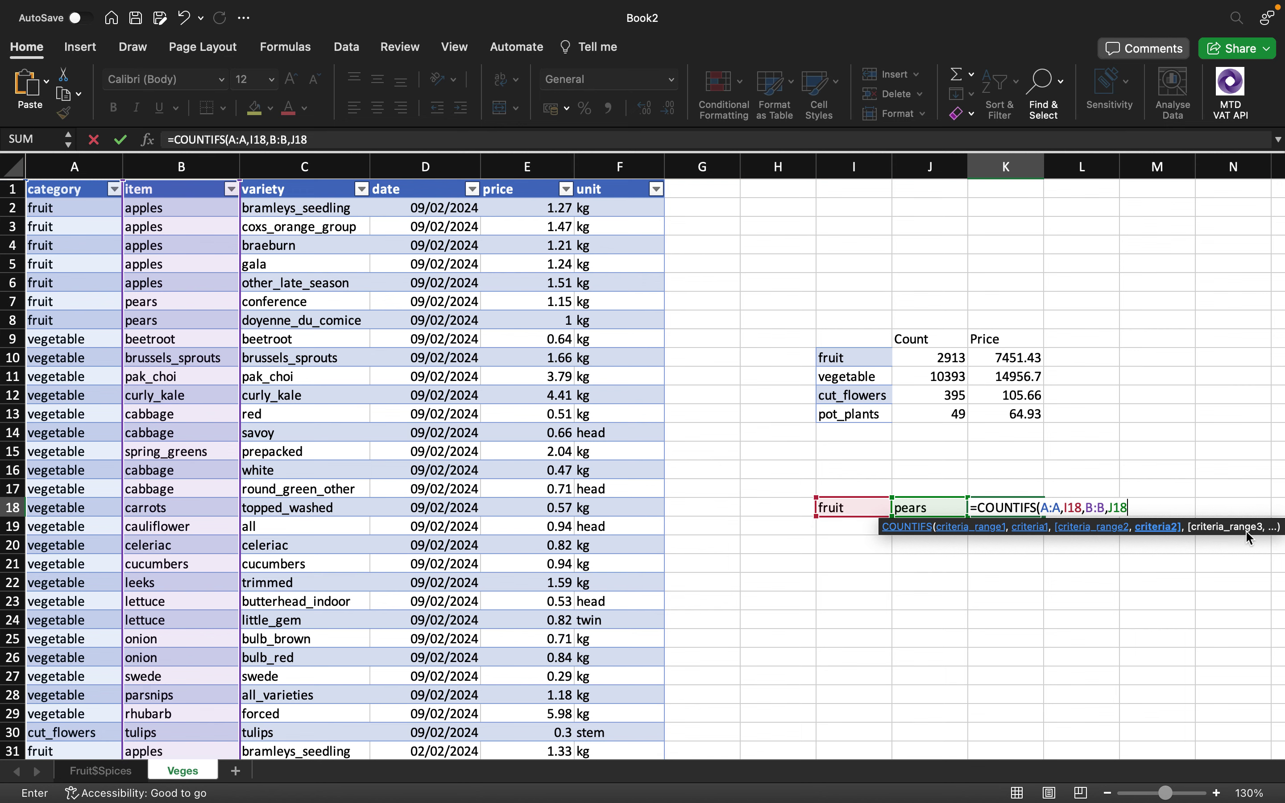
{"action": "type", "text": ")"}
{"action": "key", "text": "Return"}
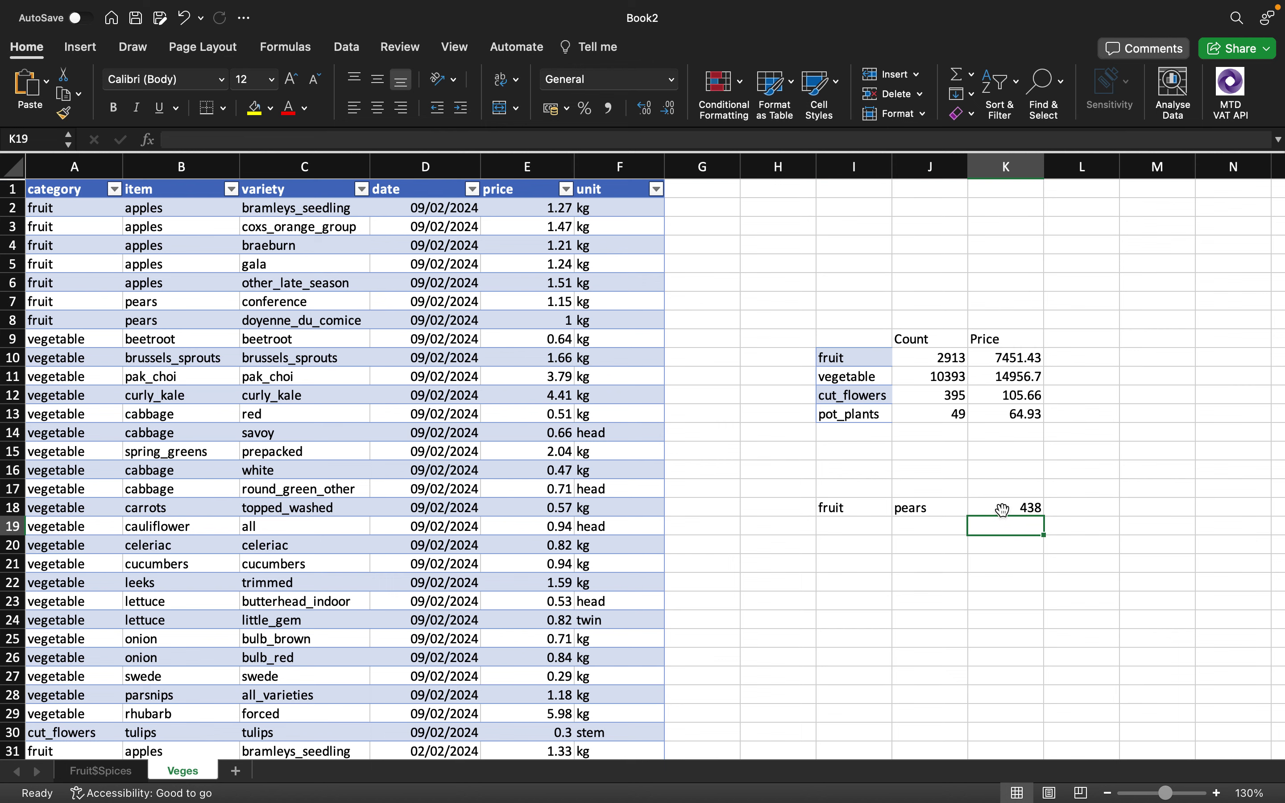
{"action": "left_click", "coordinate": [1028, 512]}
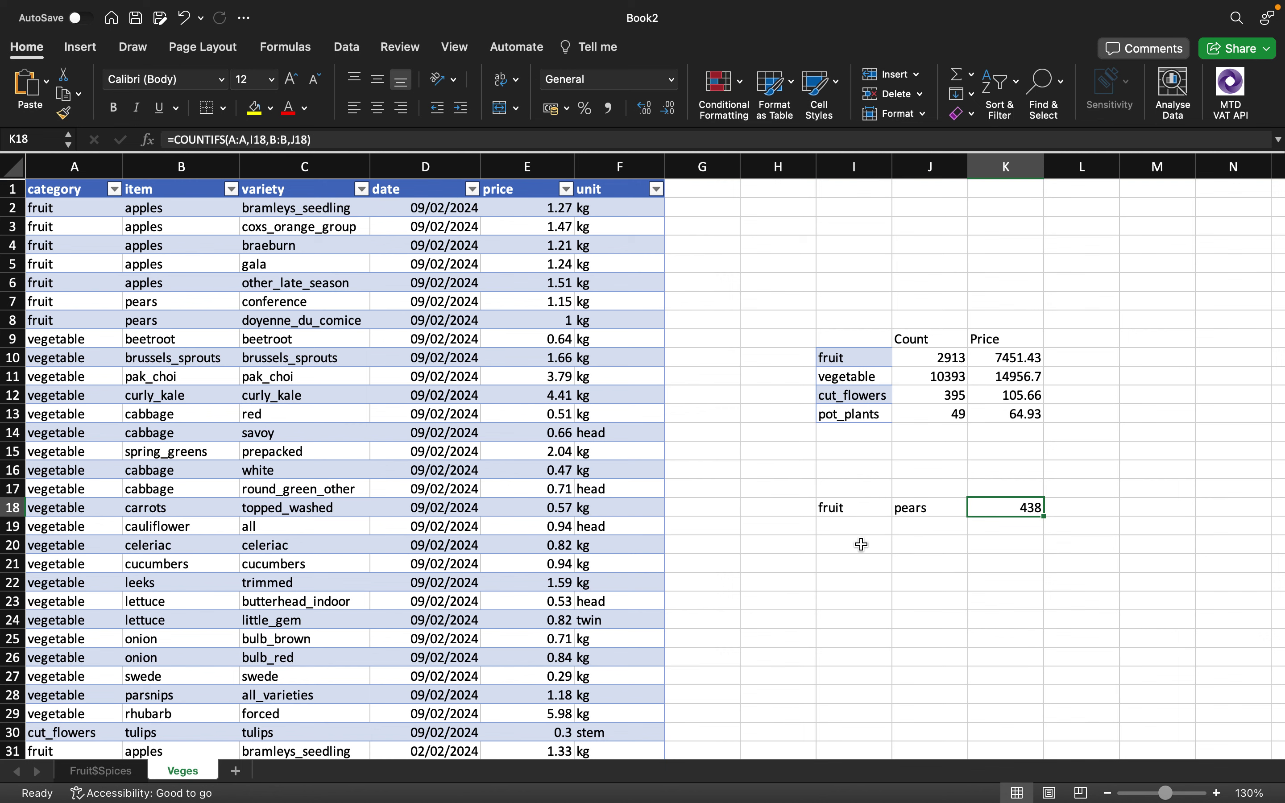
{"action": "left_click", "coordinate": [874, 528]}
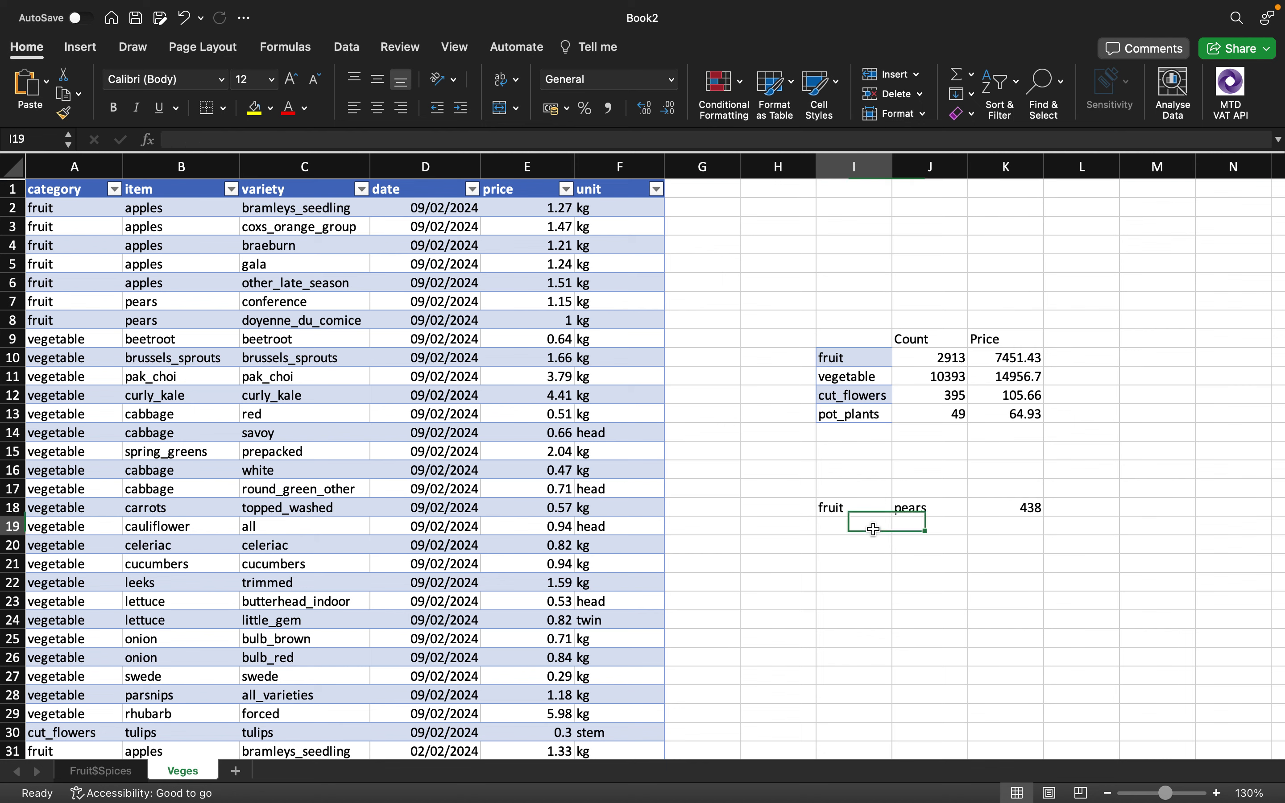